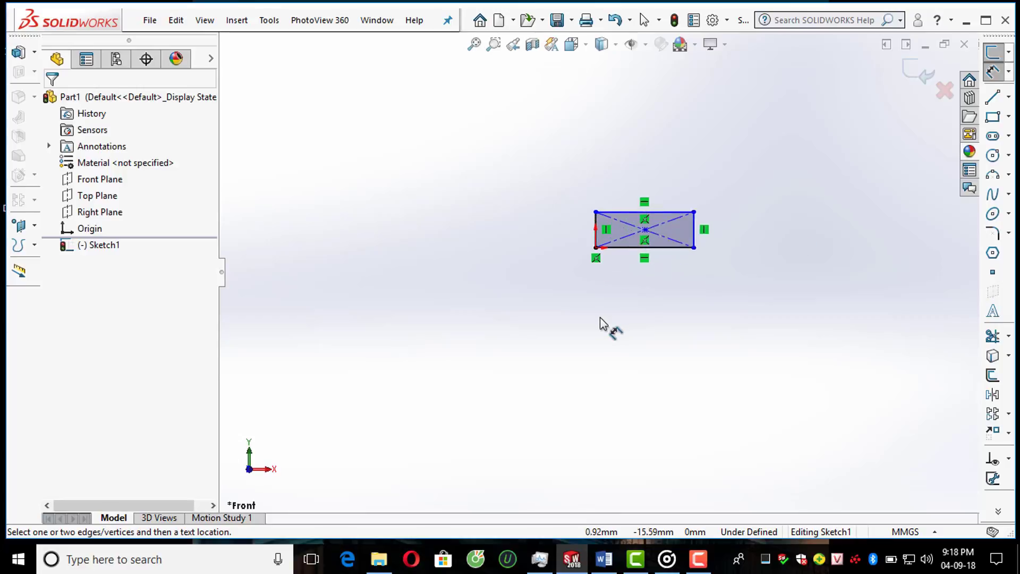
Step: Dimension the rectangle 40 mm high and 90 mm wide, and close the sketch
click(713, 212)
click(765, 222)
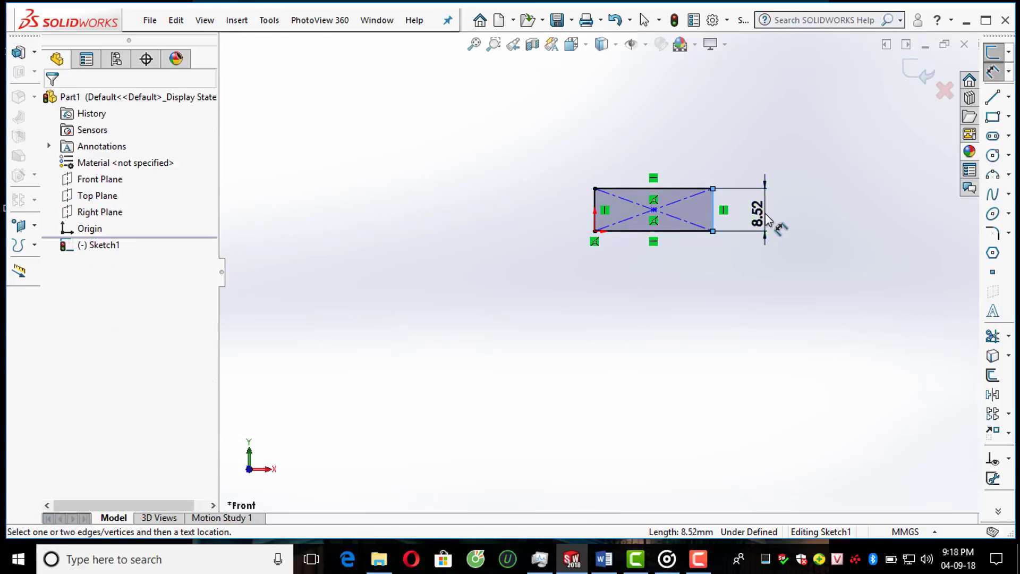
text(40)
key(Return)
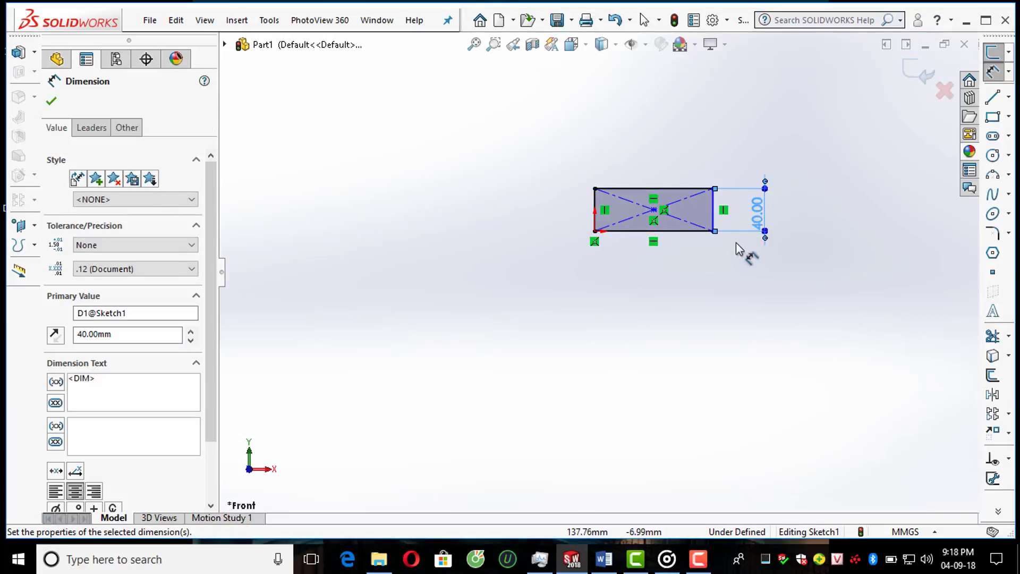
click(688, 231)
click(658, 299)
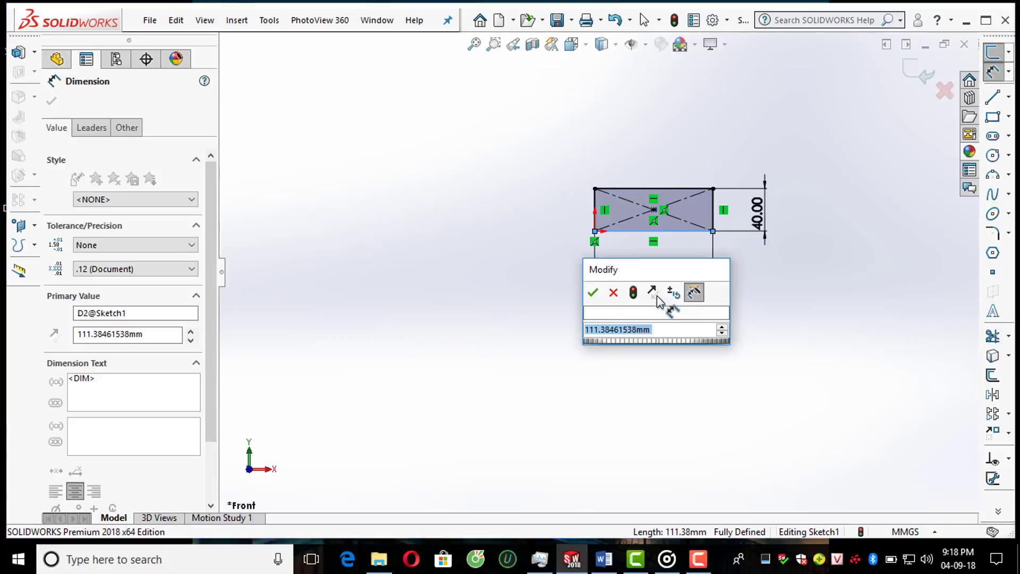
text(90)
key(Return)
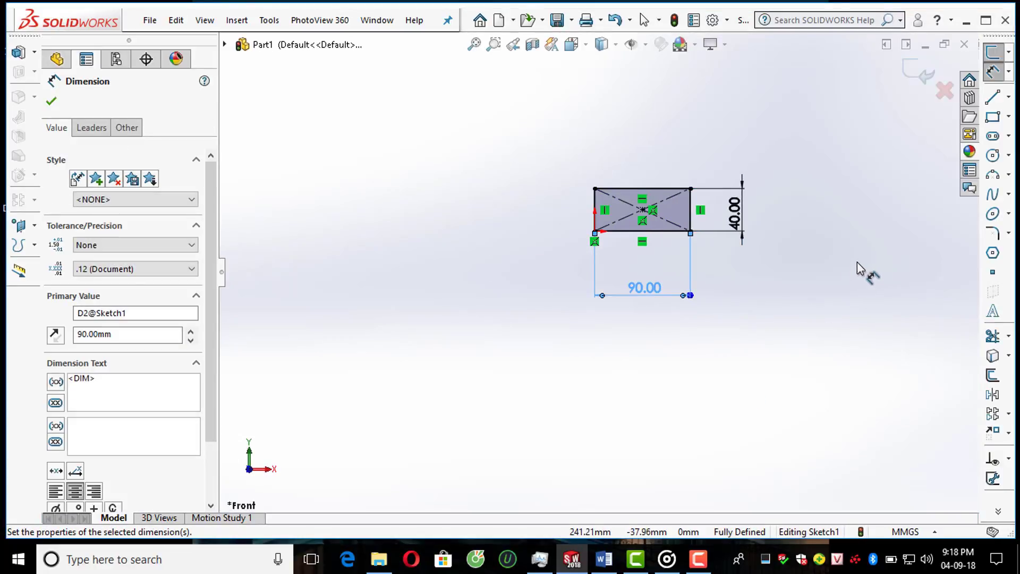
click(924, 82)
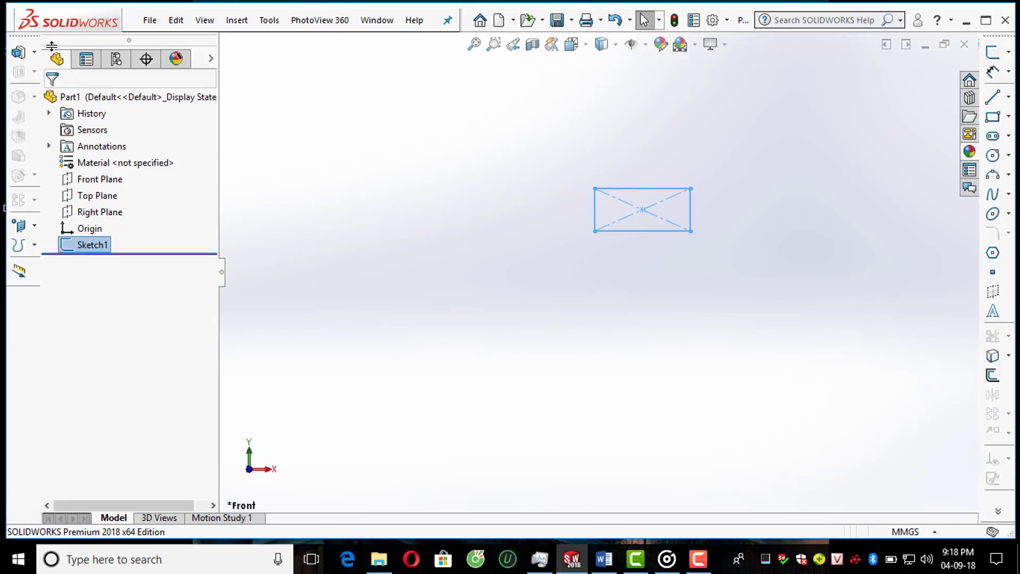
Step: Revolve the rectangle sketch 360 degrees about its vertical edge at the origin to create a solid disc
click(34, 51)
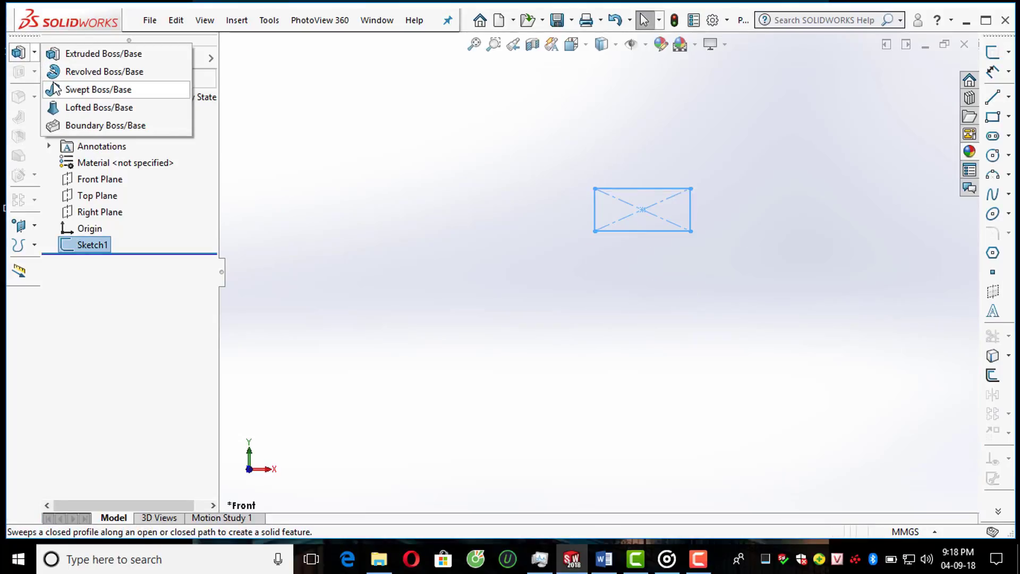
click(53, 71)
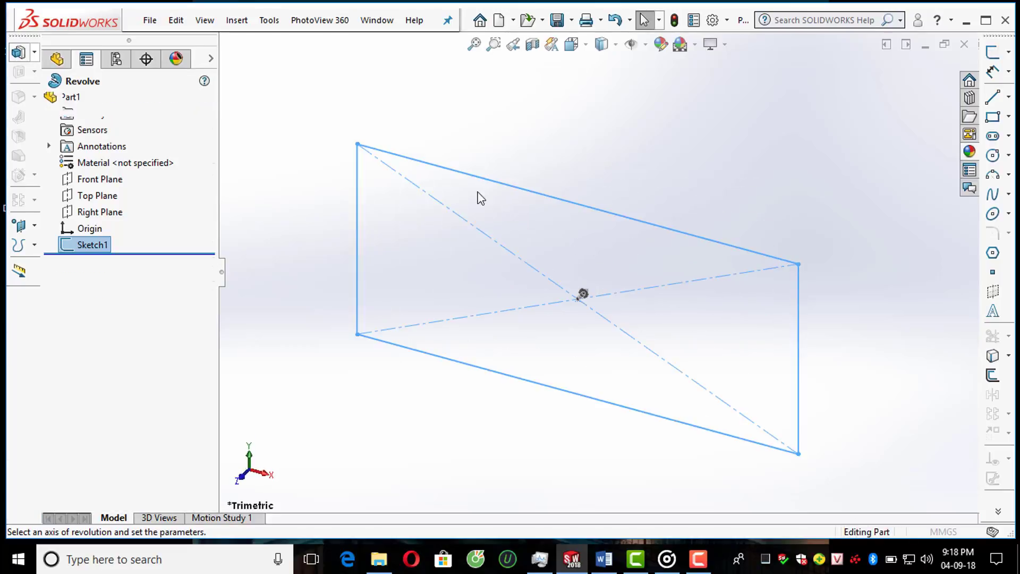
click(356, 246)
scroll(365, 247, up, 3)
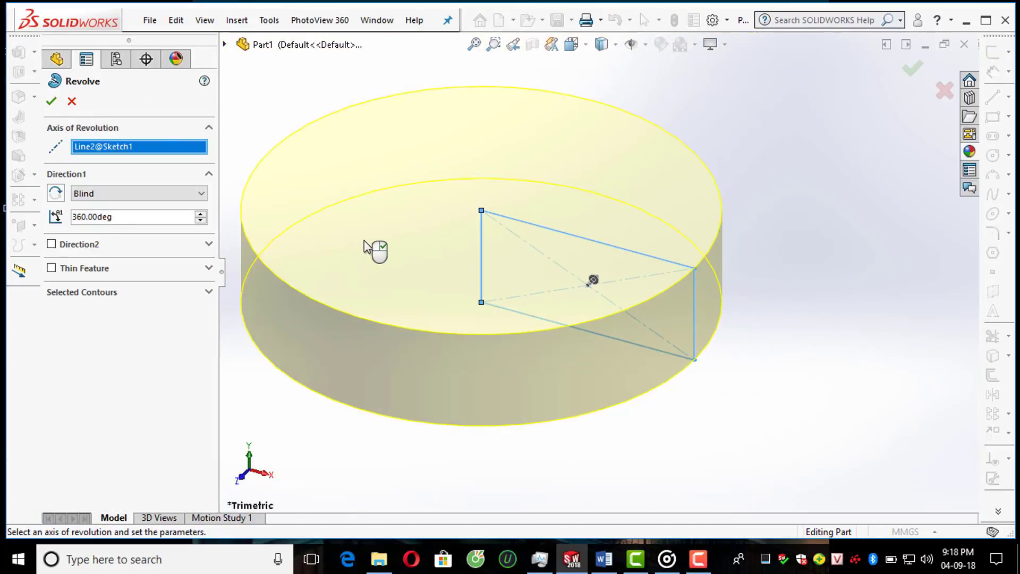
click(52, 101)
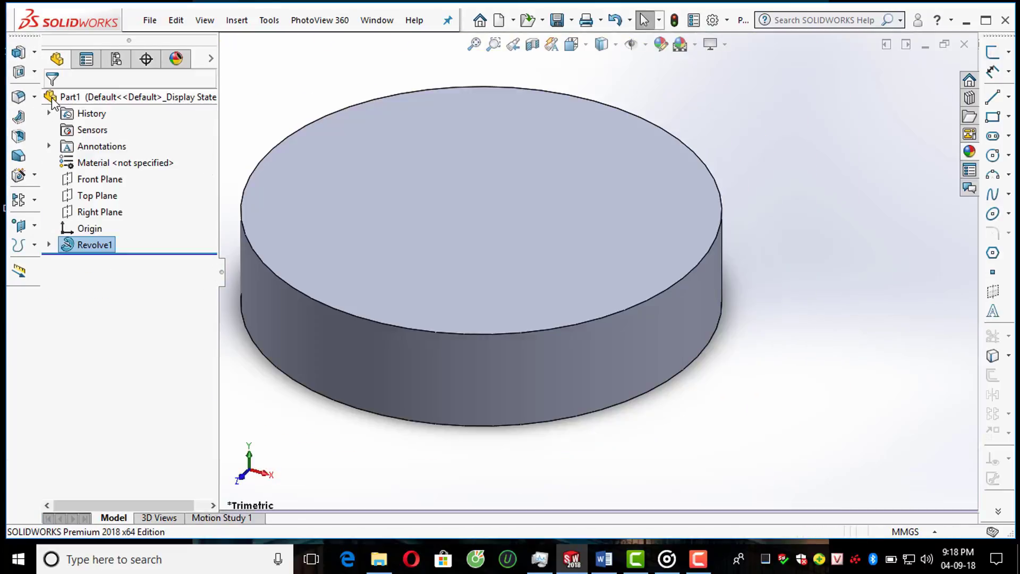
Step: Create a reference plane offset 100 mm from the Right Plane, just outside the disc
scroll(461, 197, up, 5)
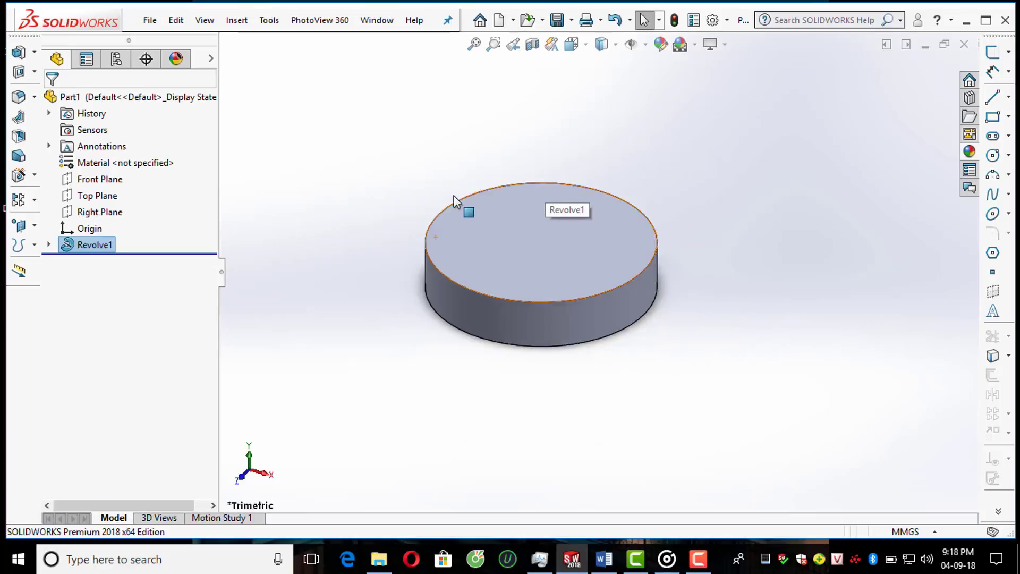
click(639, 170)
click(34, 225)
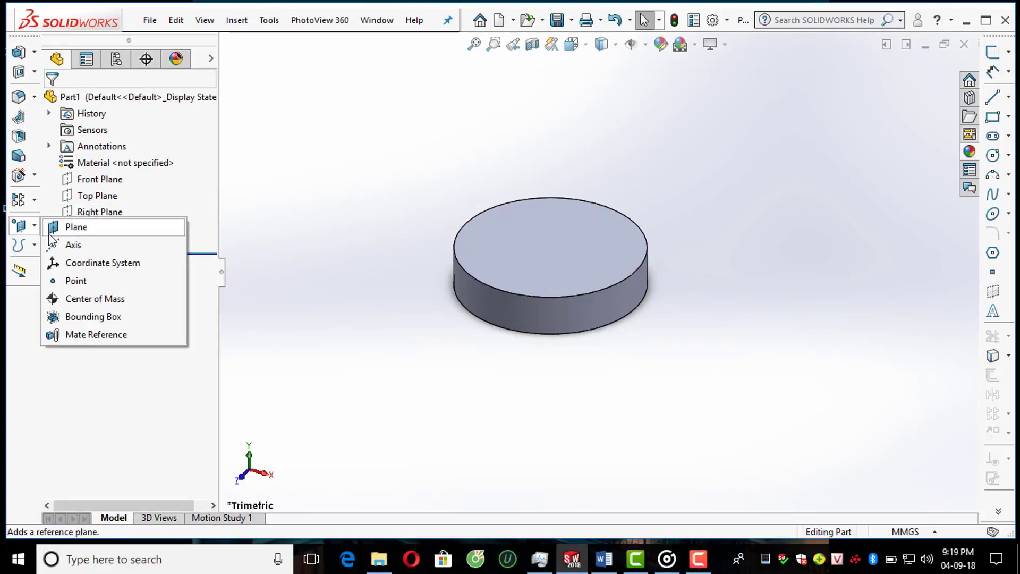
click(71, 226)
click(225, 44)
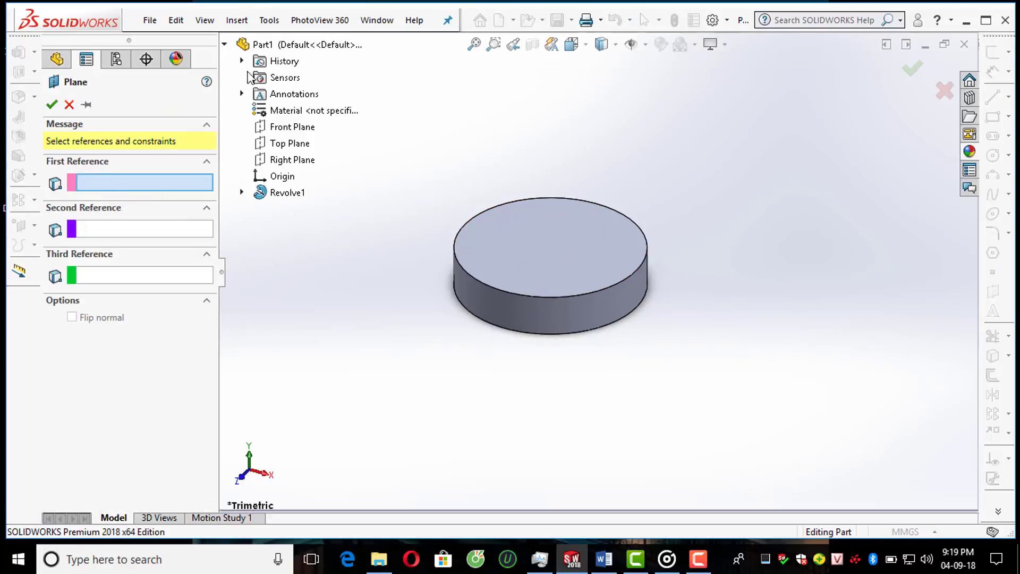
click(280, 161)
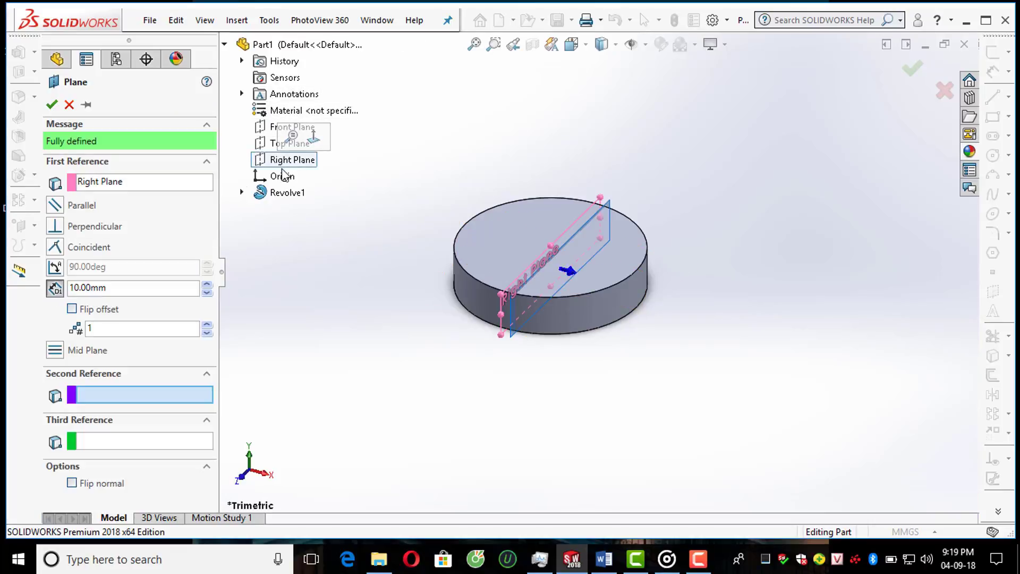
double_click(138, 289)
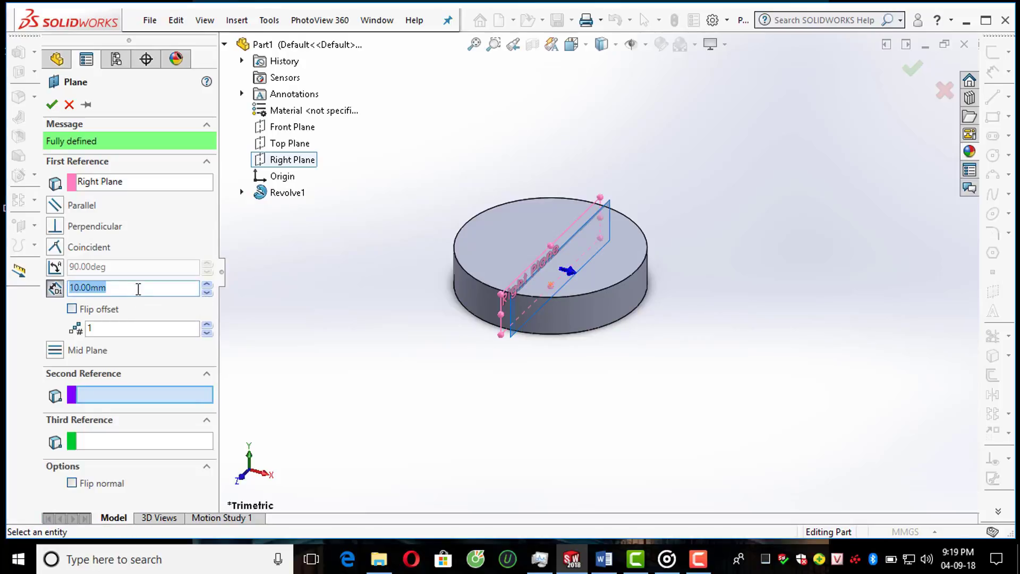
text(100)
key(Return)
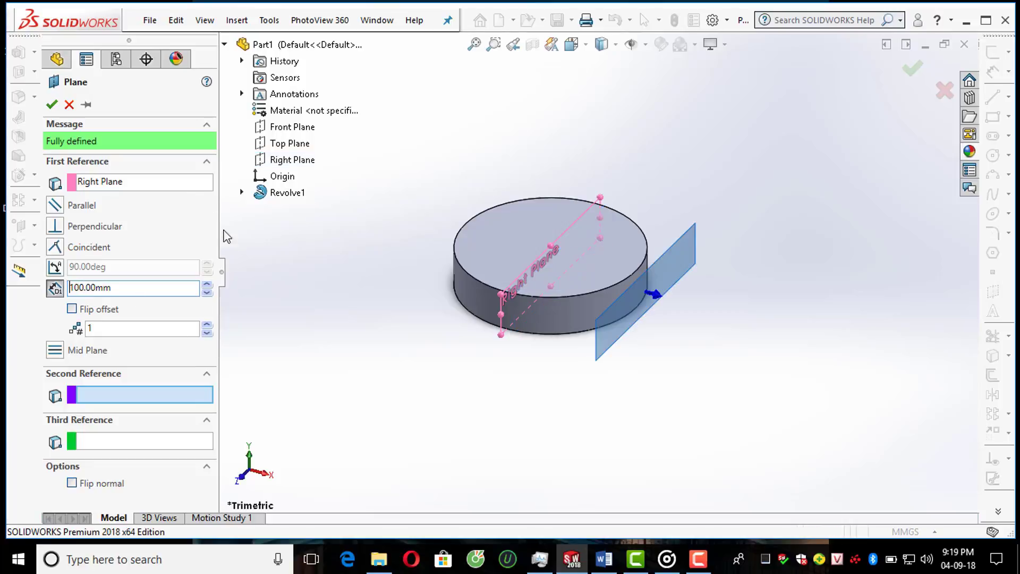
click(52, 104)
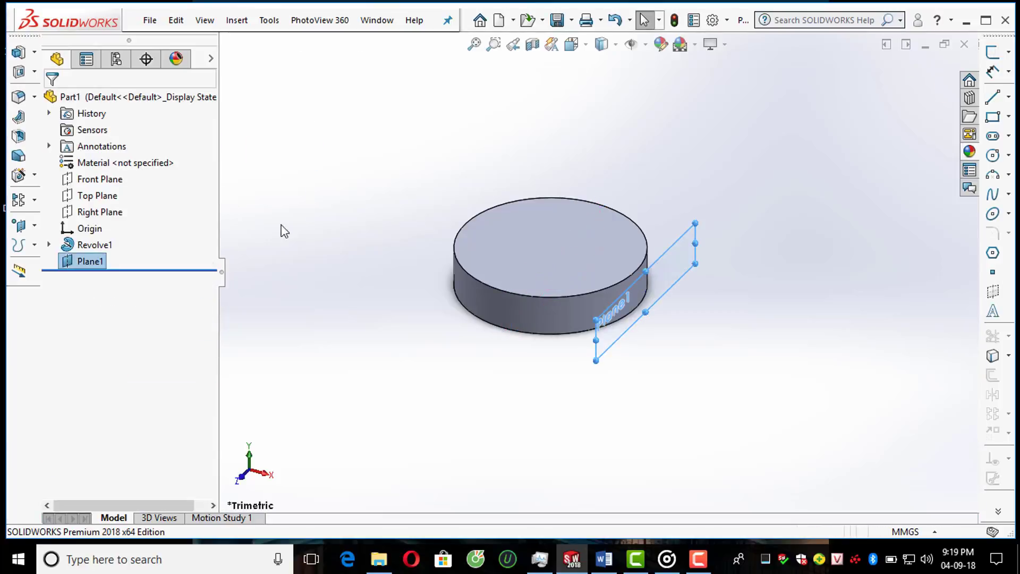
Step: Create a second reference plane offset 120 mm outward from Plane1
click(34, 225)
click(53, 227)
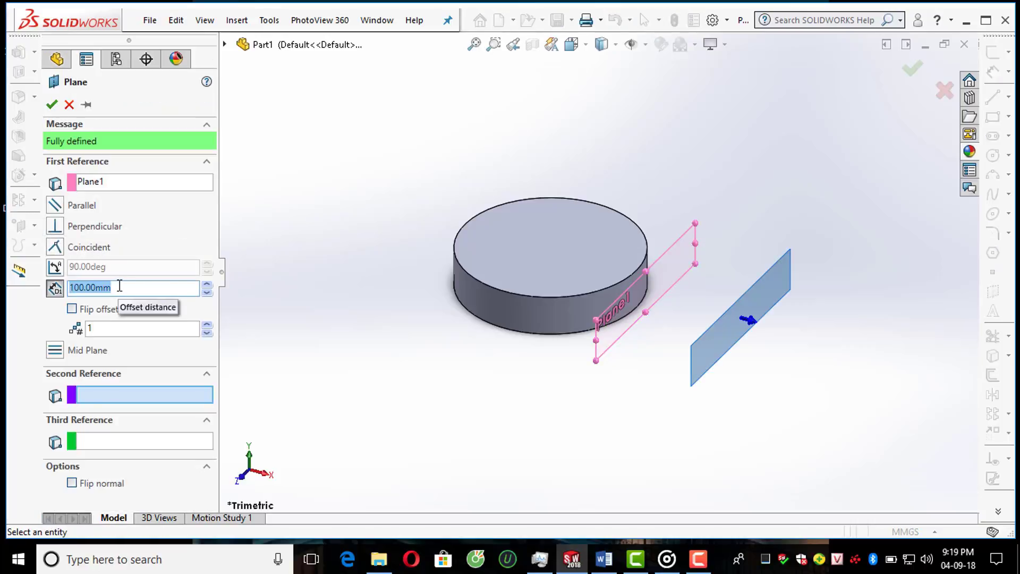
click(120, 287)
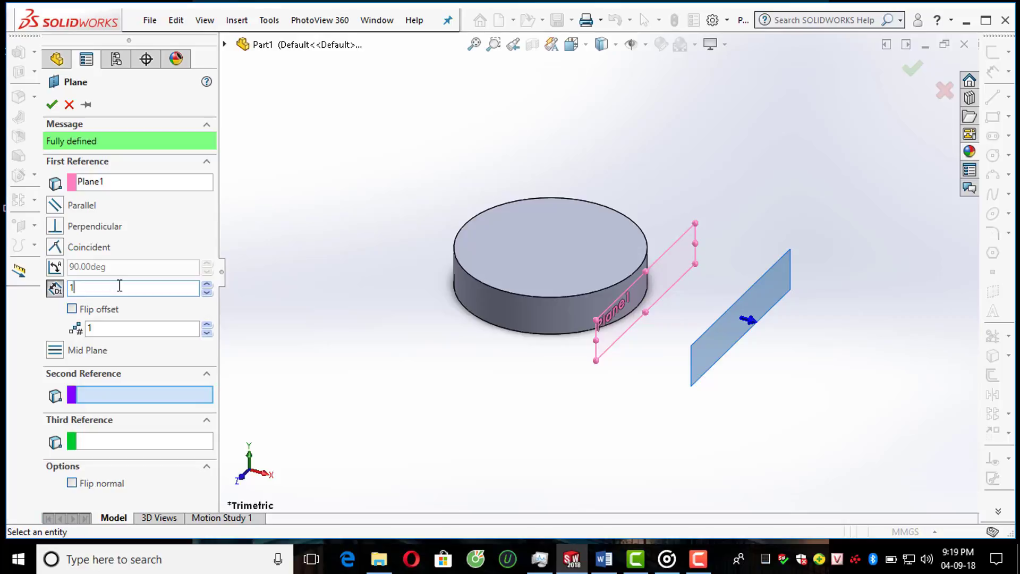
key(Return)
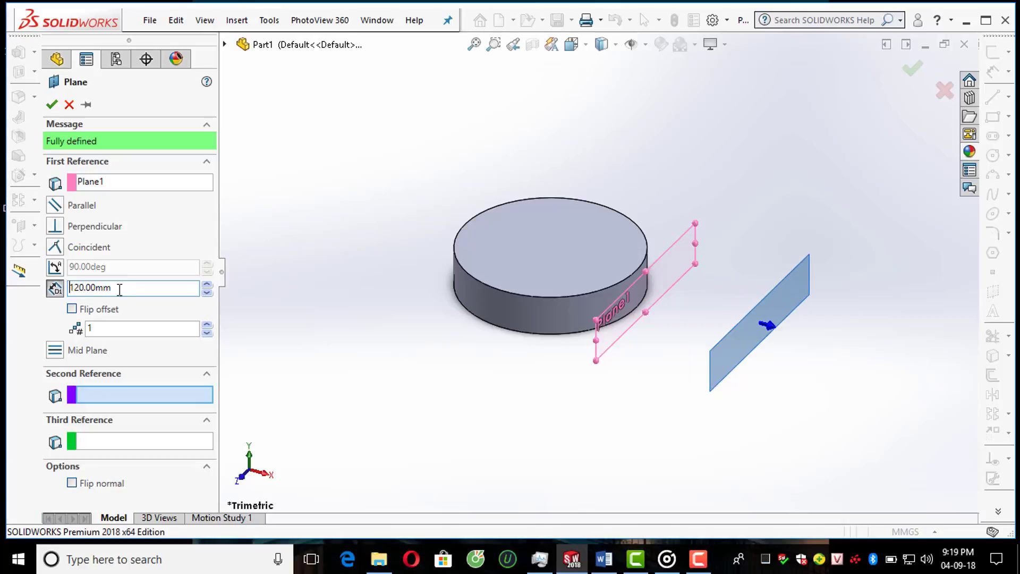
click(52, 104)
Step: Start a sketch on the Front Plane
middle_drag(519, 235, 556, 208)
scroll(495, 185, up, 2)
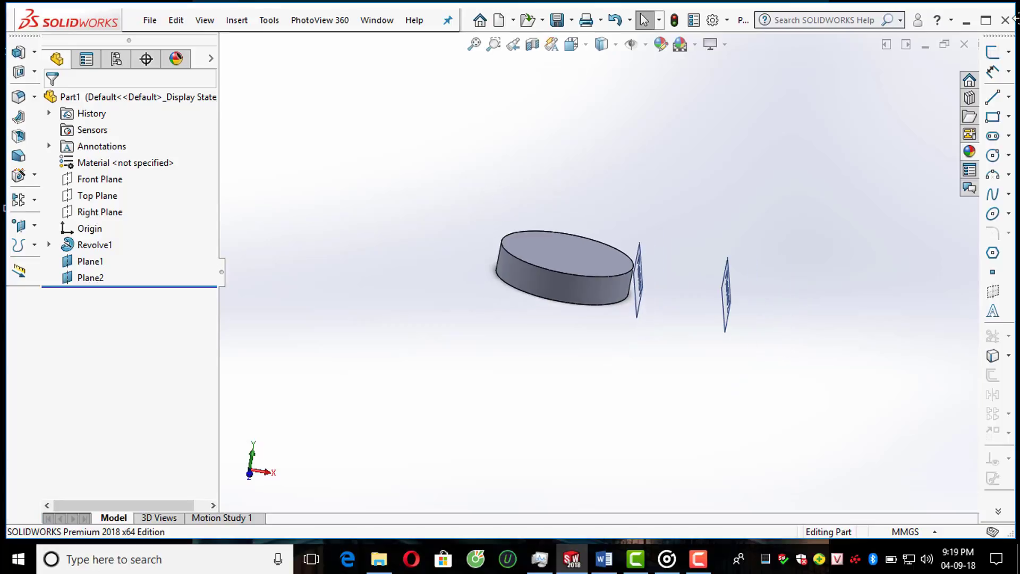
click(991, 53)
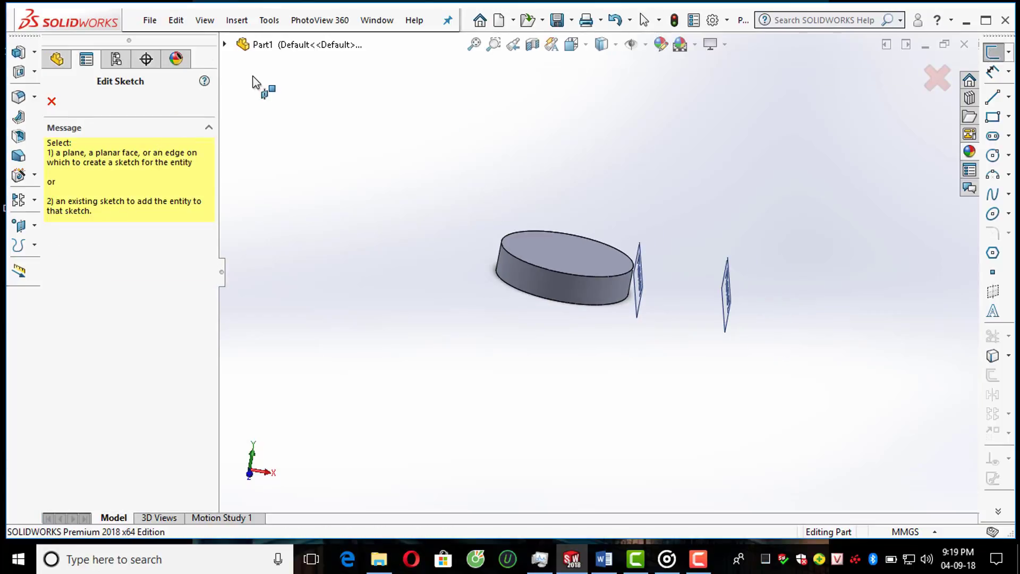
middle_drag(605, 240, 590, 200)
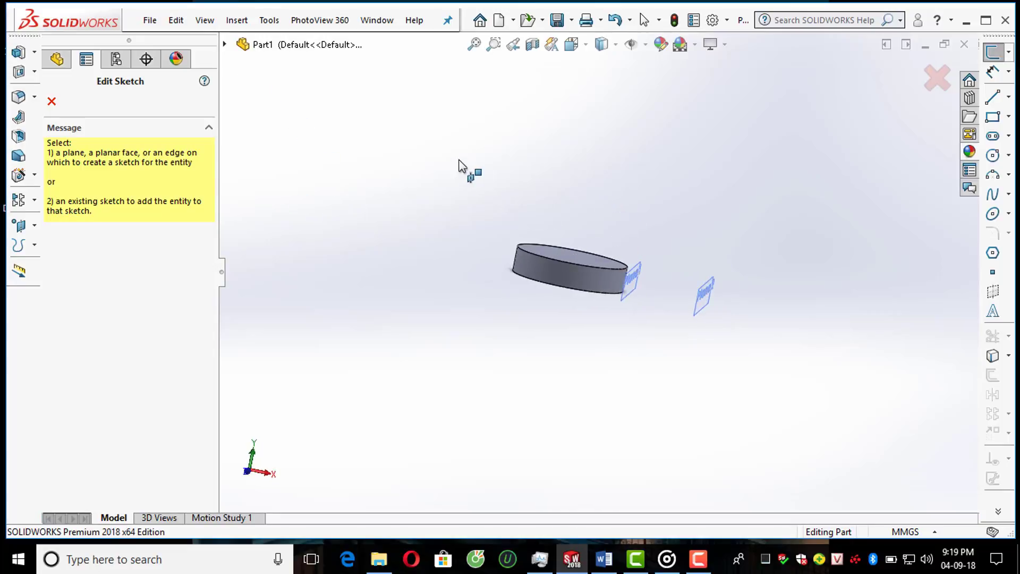
click(224, 45)
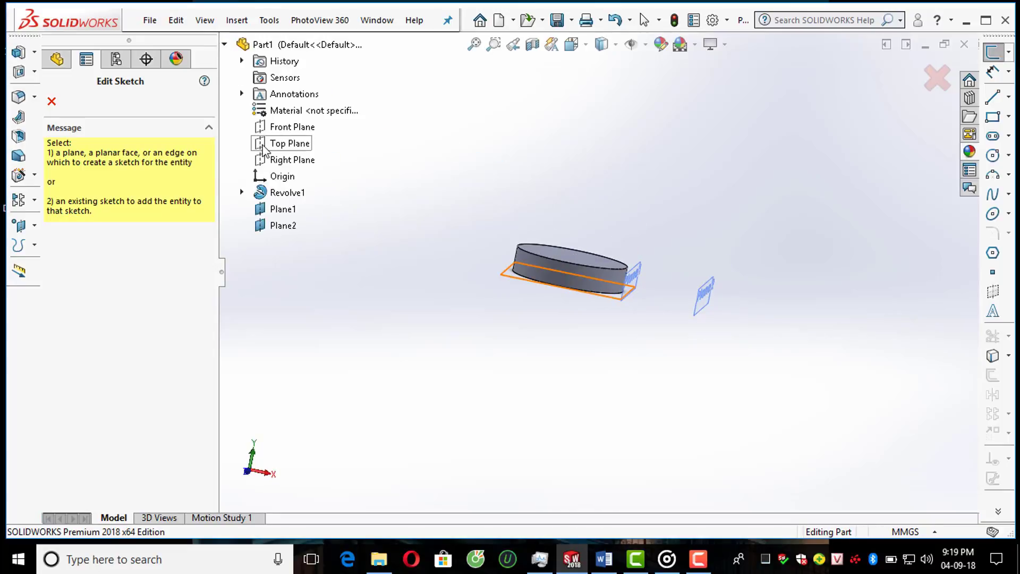
click(282, 128)
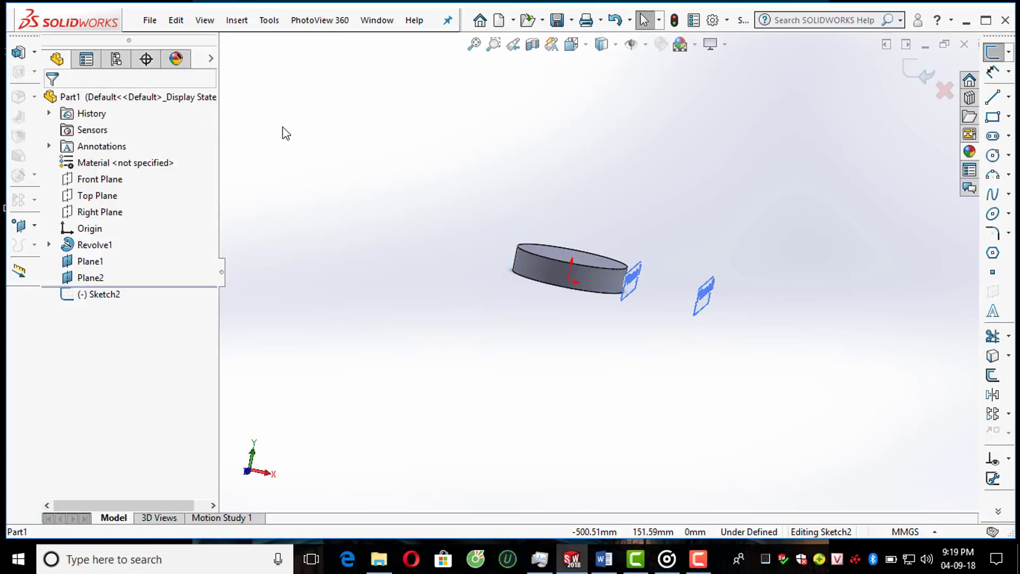
Step: Sketch a three-point, gently arched spline from Plane1 to Plane2, ending at a height of about 30 mm
scroll(678, 270, down, 4)
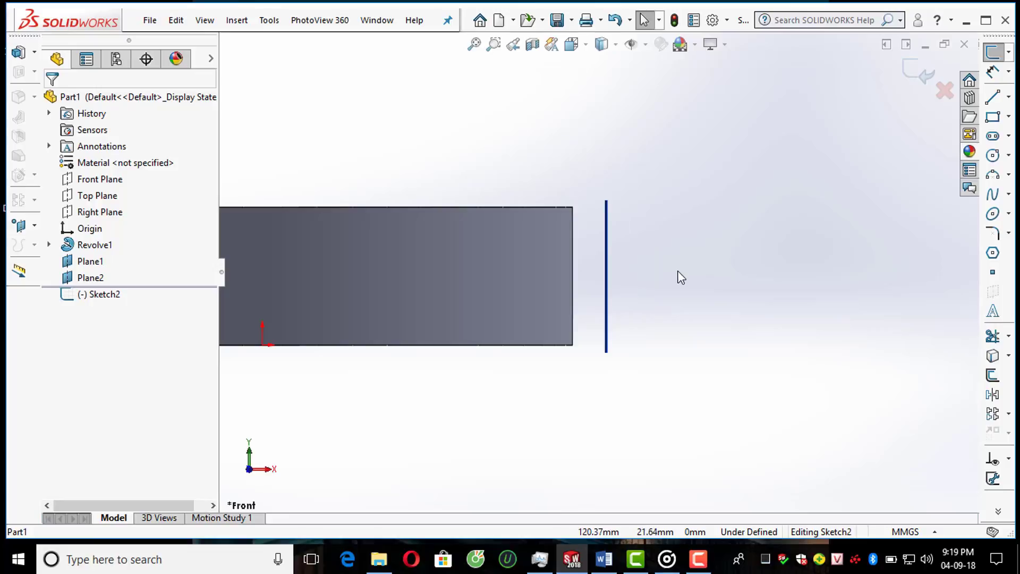
scroll(699, 263, up, 3)
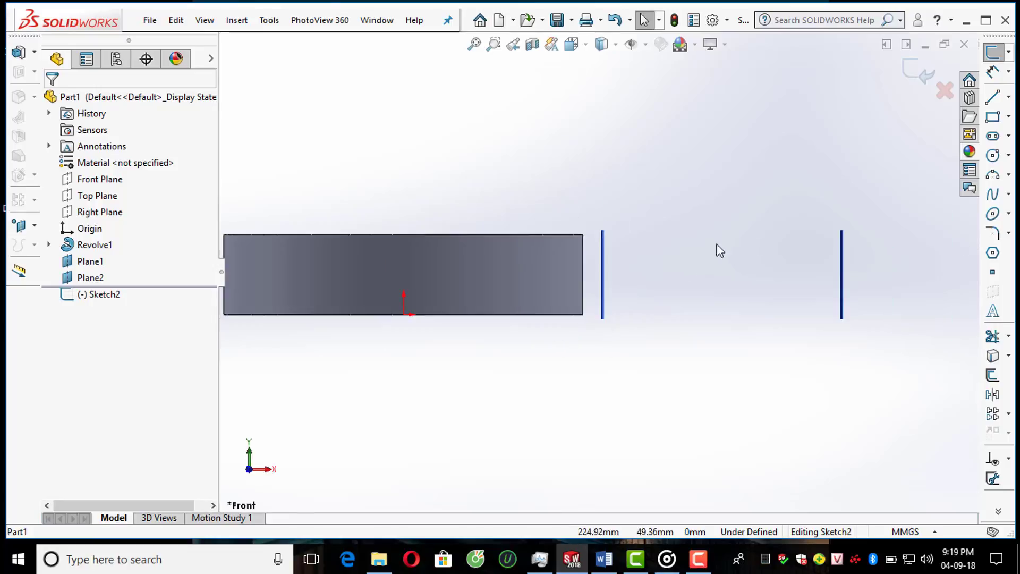
click(993, 194)
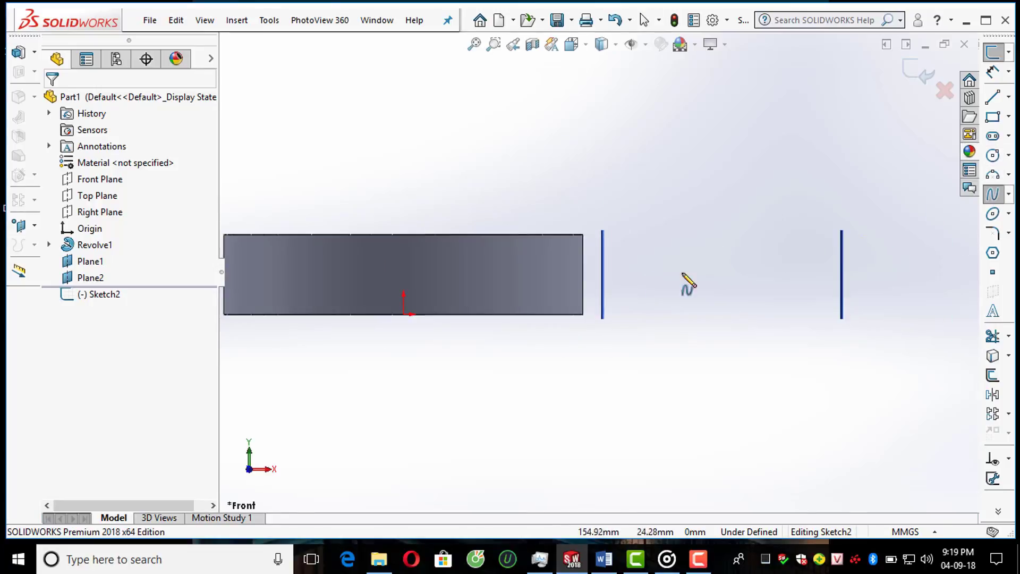
click(604, 250)
click(727, 241)
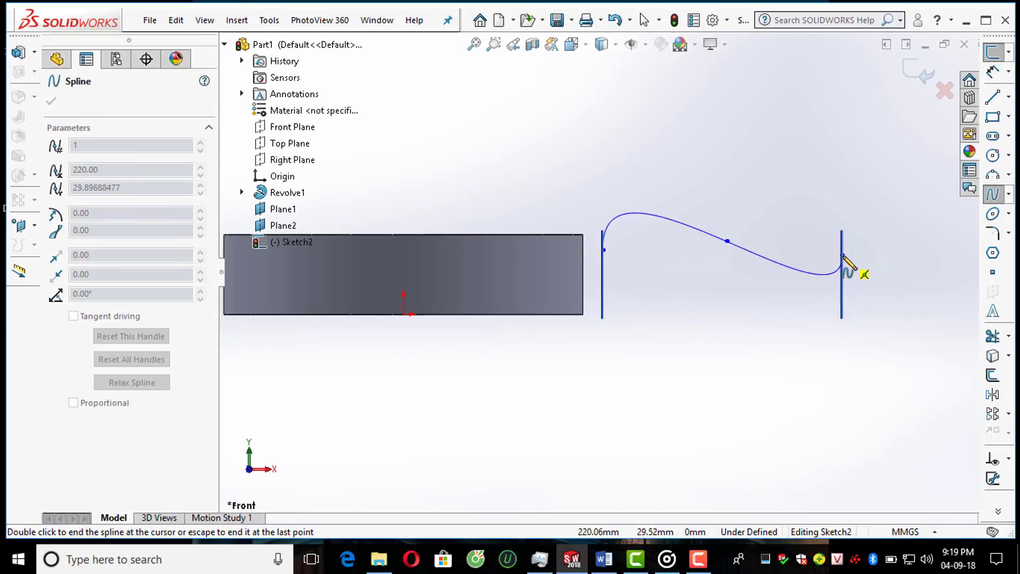
double_click(844, 256)
scroll(699, 327, down, 3)
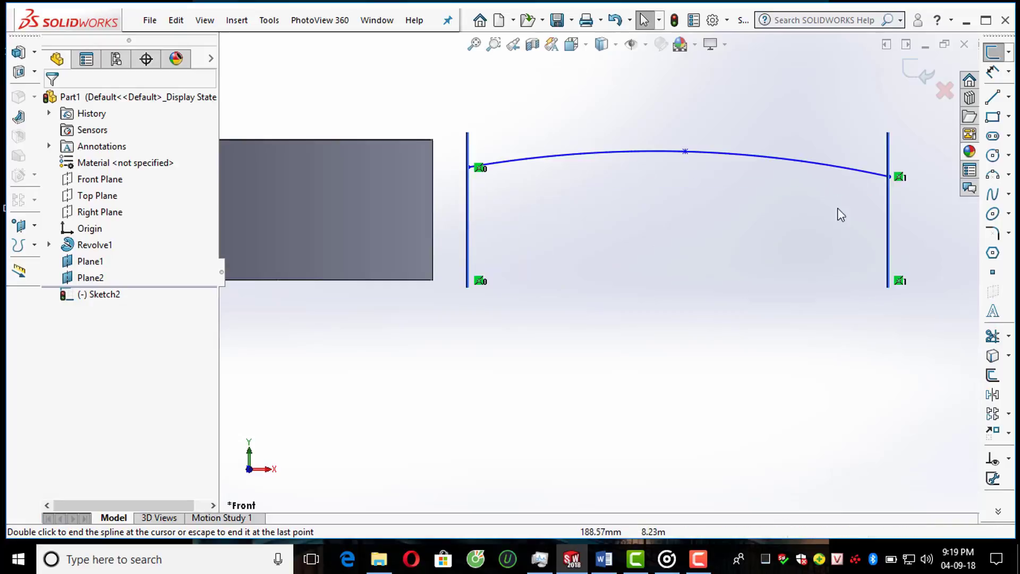
Step: Sketch a wavy six-point spline below the arched one, from Plane1 to Plane2, ending at a height of about 21 mm
click(993, 195)
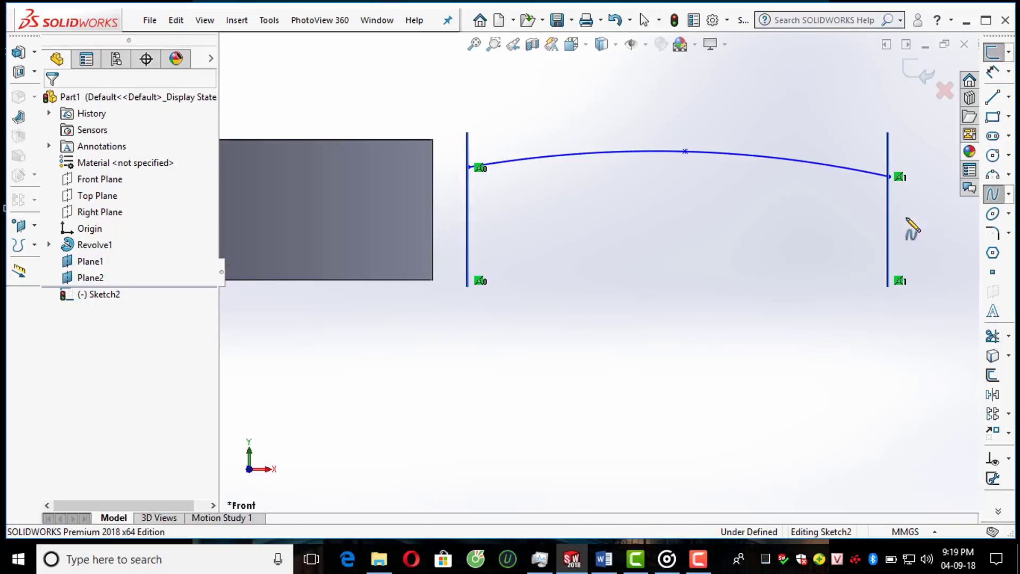
click(470, 233)
click(529, 230)
click(599, 191)
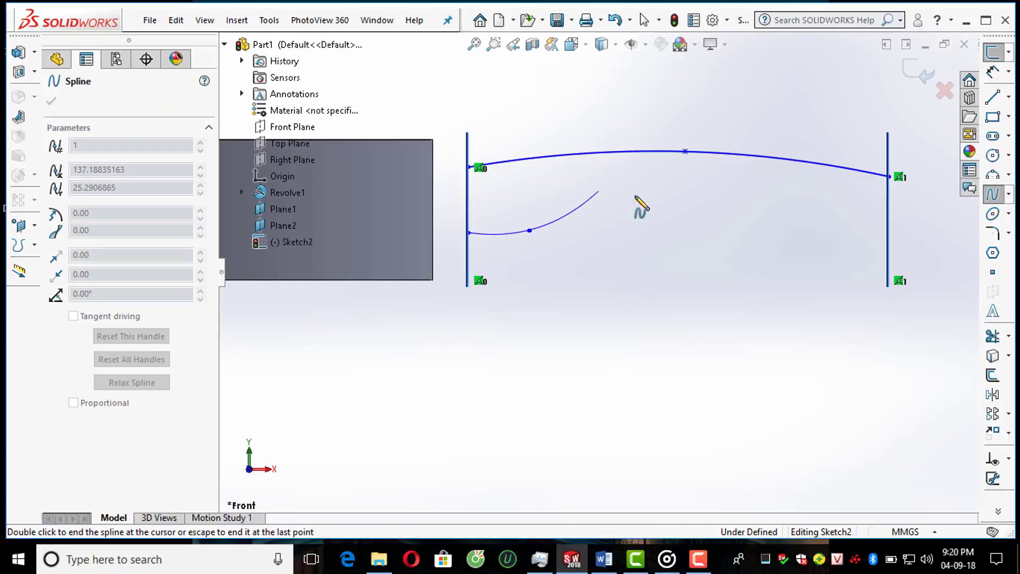
click(668, 199)
click(794, 220)
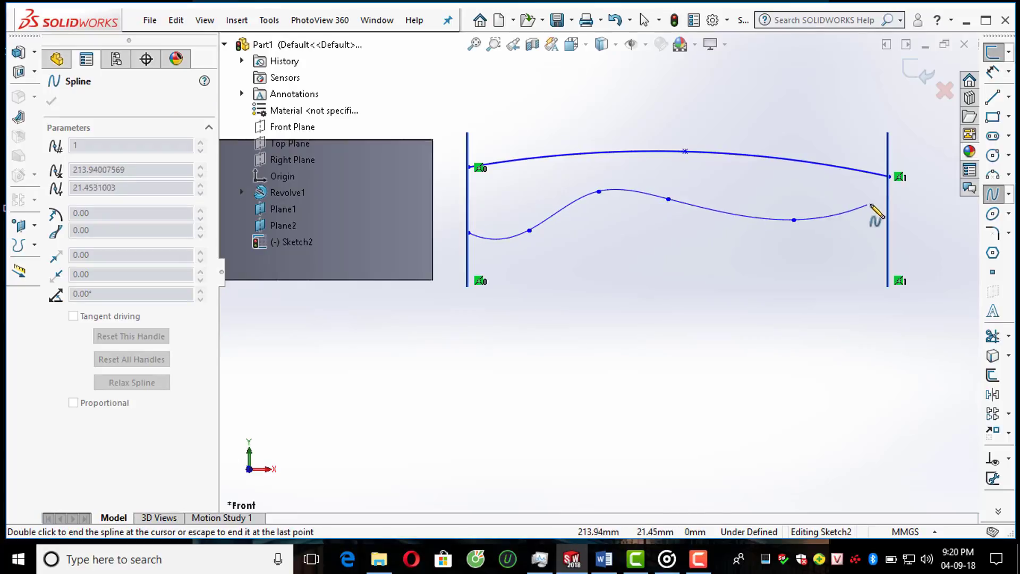
click(887, 207)
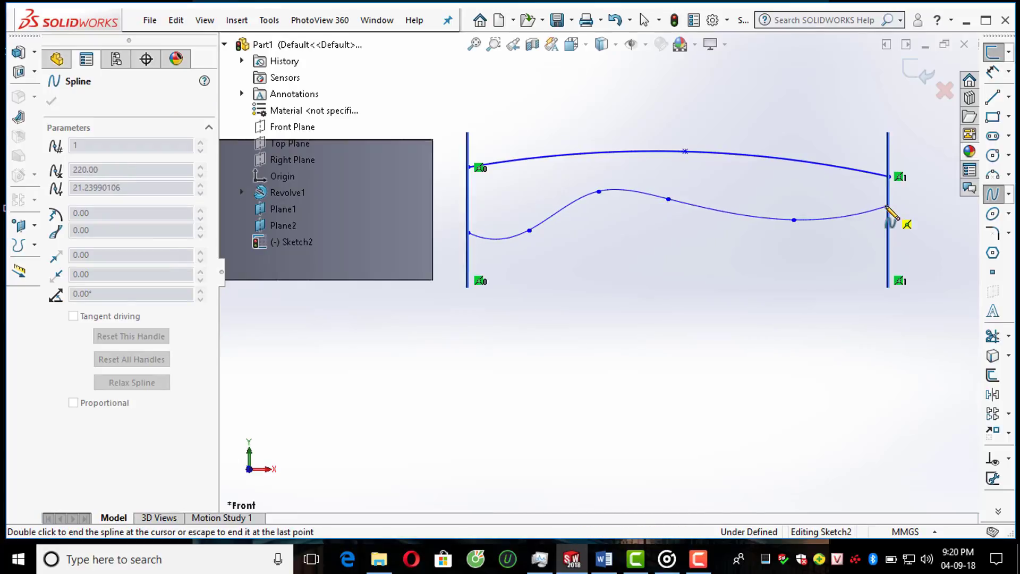
key(Escape)
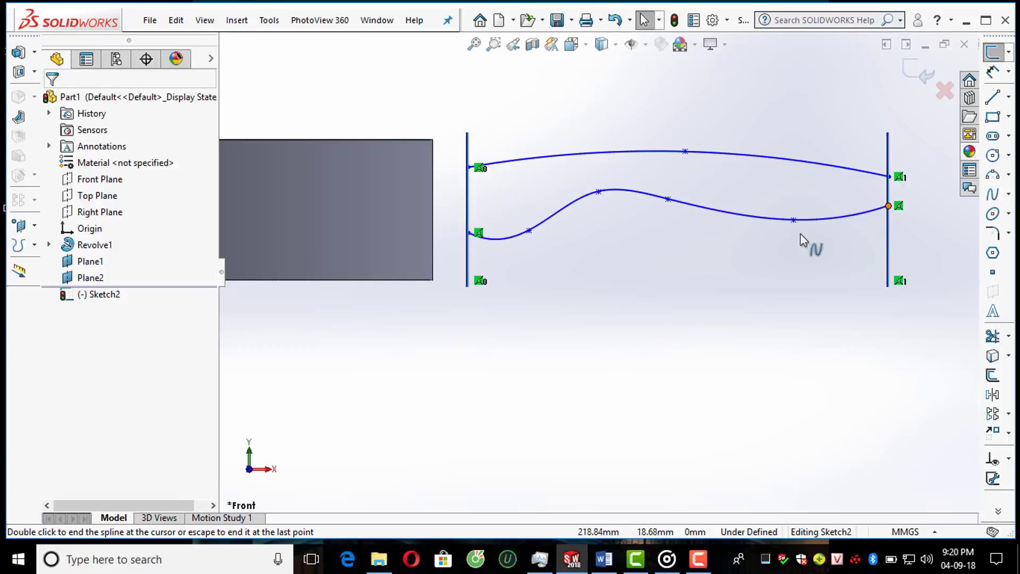
Step: Lower the crest point of the wavy spline slightly, nearer Plane1, and deselect it
click(599, 192)
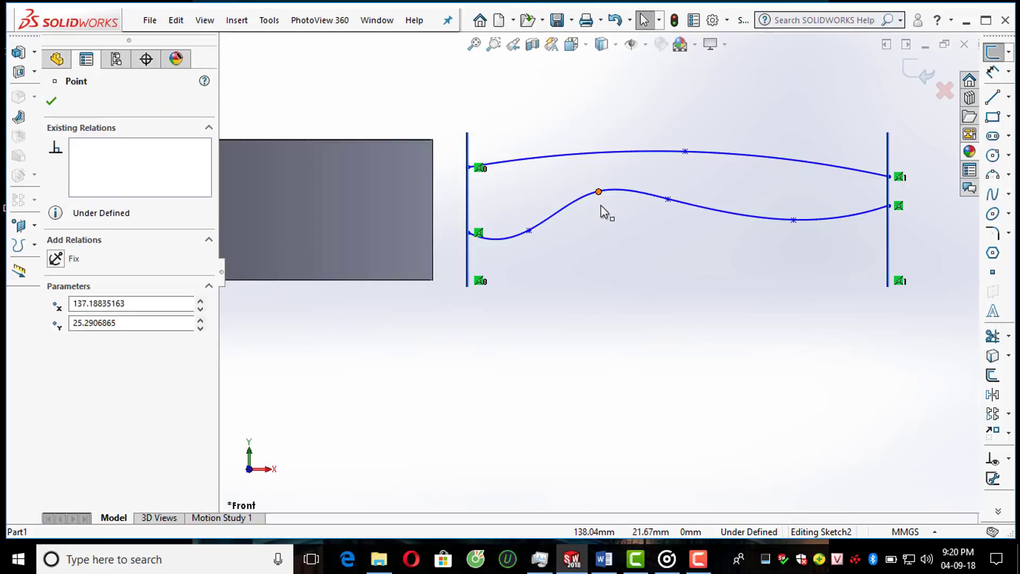
mouse_move(599, 192)
mouse_down()
mouse_move(598, 213)
mouse_move(599, 198)
mouse_up()
click(721, 305)
scroll(721, 305, up, 2)
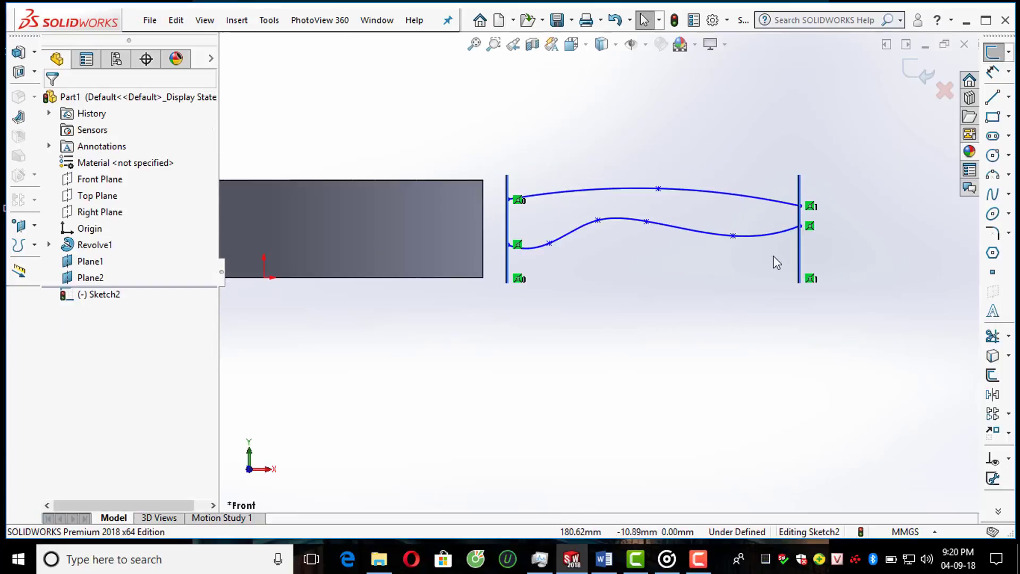
Step: Dimension the vertical distance from the origin to the wavy spline's endpoint on Plane1 as 20 mm
click(993, 73)
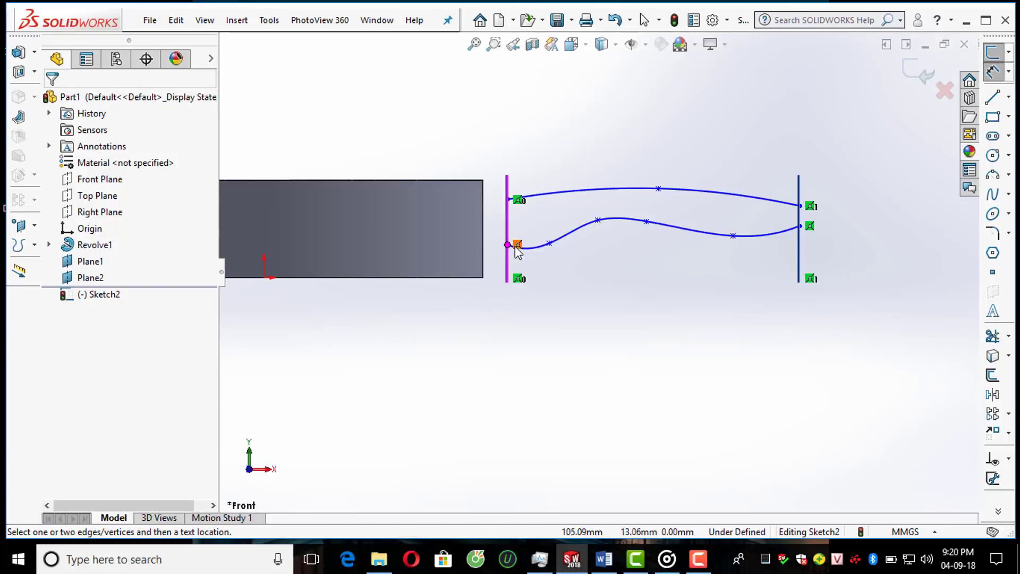
click(506, 245)
scroll(383, 306, up, 1)
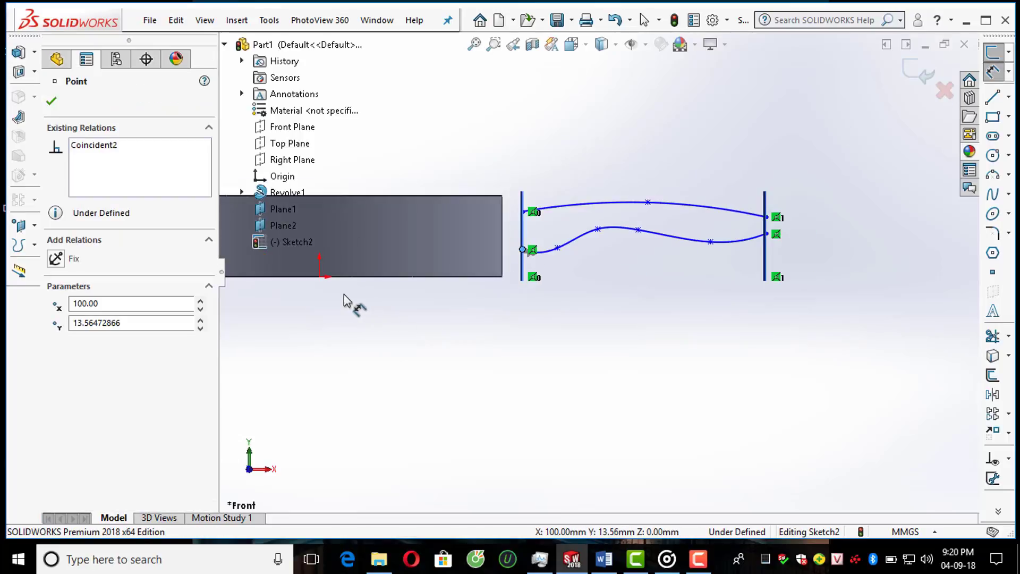
click(319, 277)
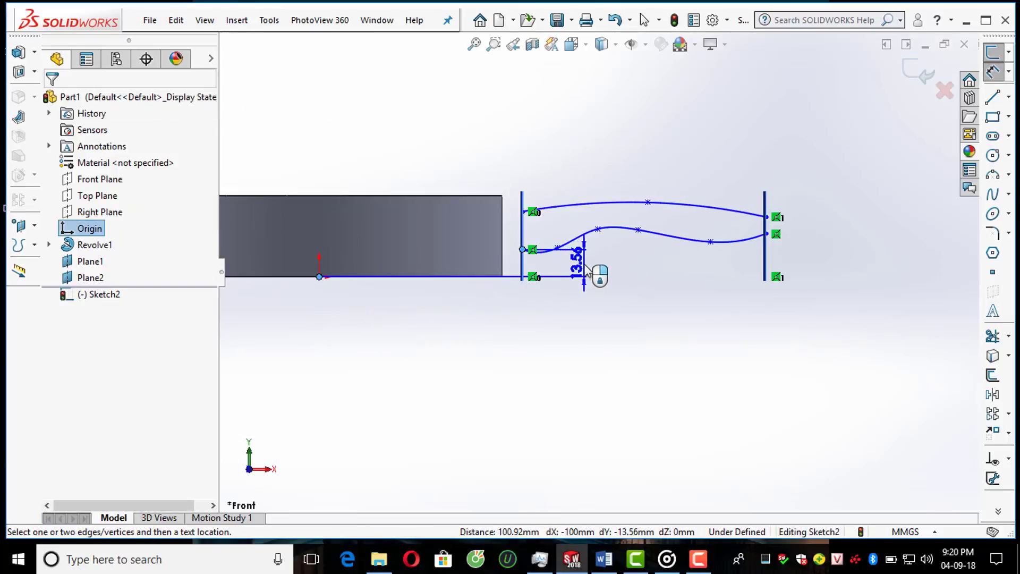
click(586, 269)
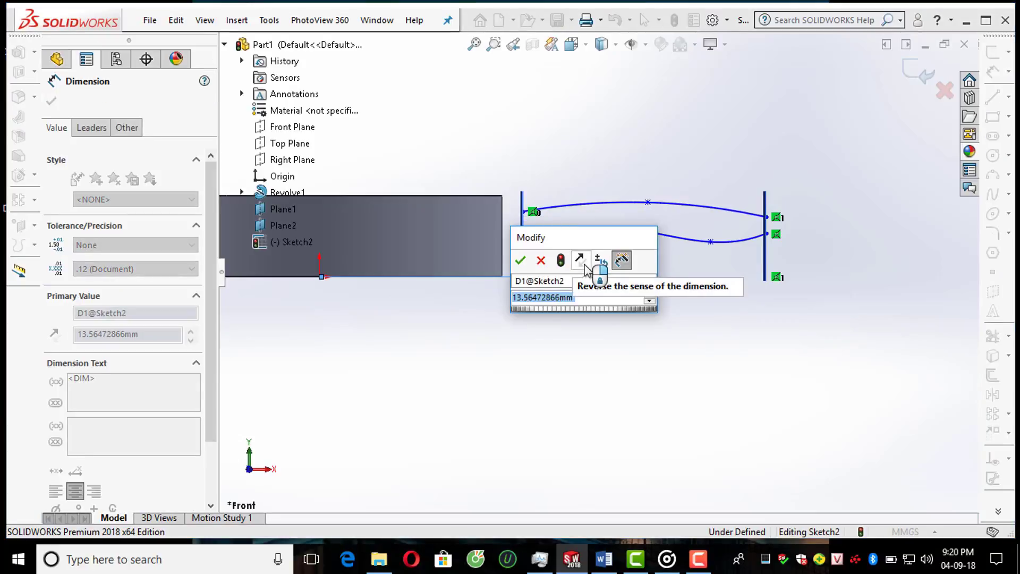
text(20)
key(Return)
Step: Dimension the vertical gap between the two splines' endpoints on Plane1 as 20 mm
scroll(516, 175, down, 4)
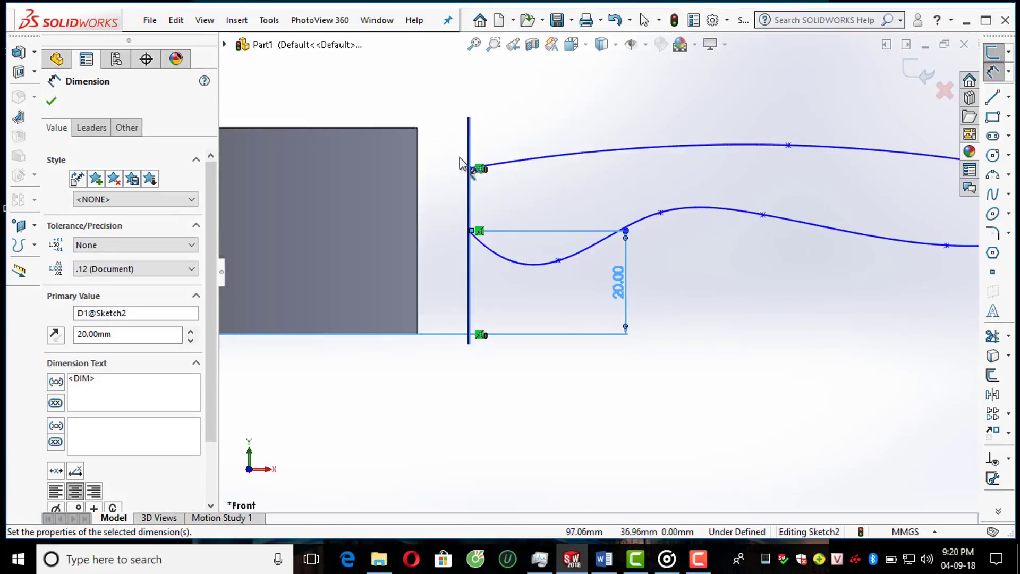
click(469, 169)
click(469, 230)
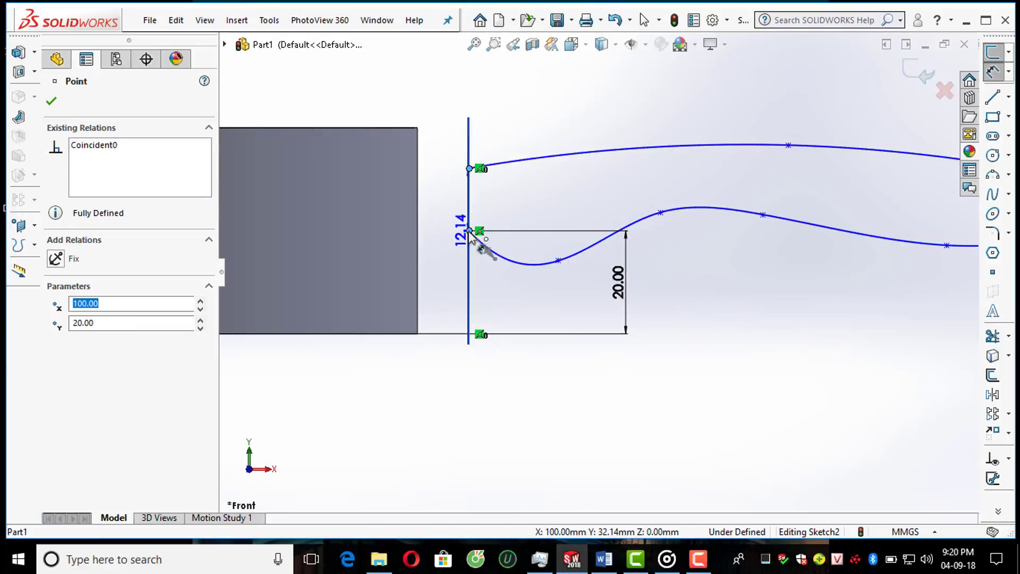
click(454, 211)
text(20)
key(Return)
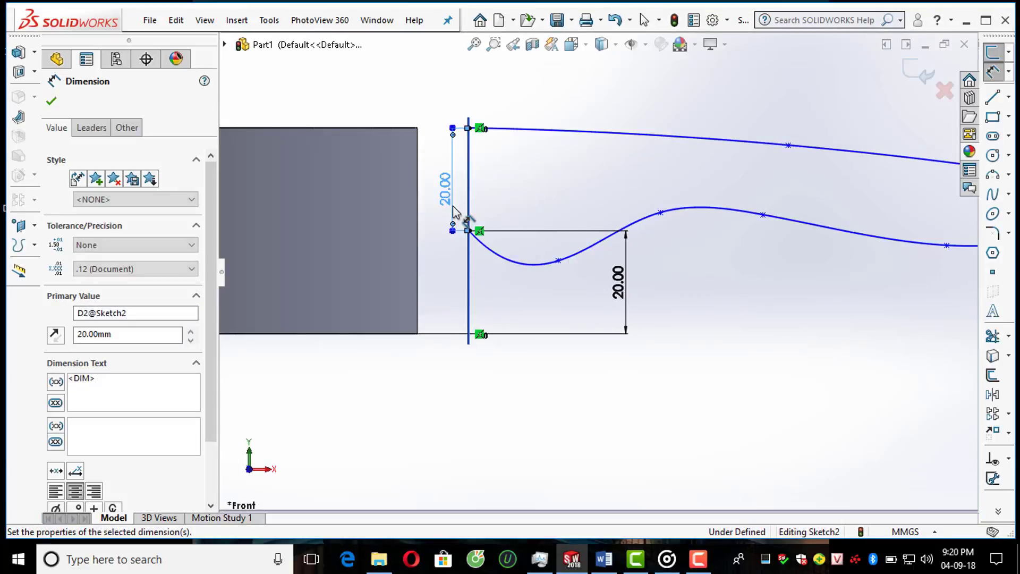
scroll(545, 199, down, 2)
scroll(541, 205, up, 3)
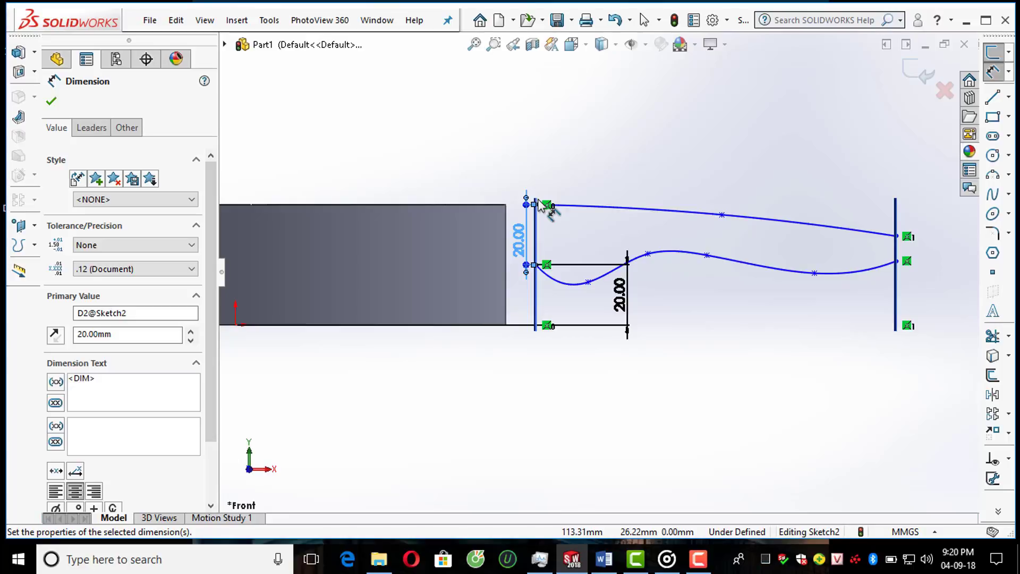
key(Escape)
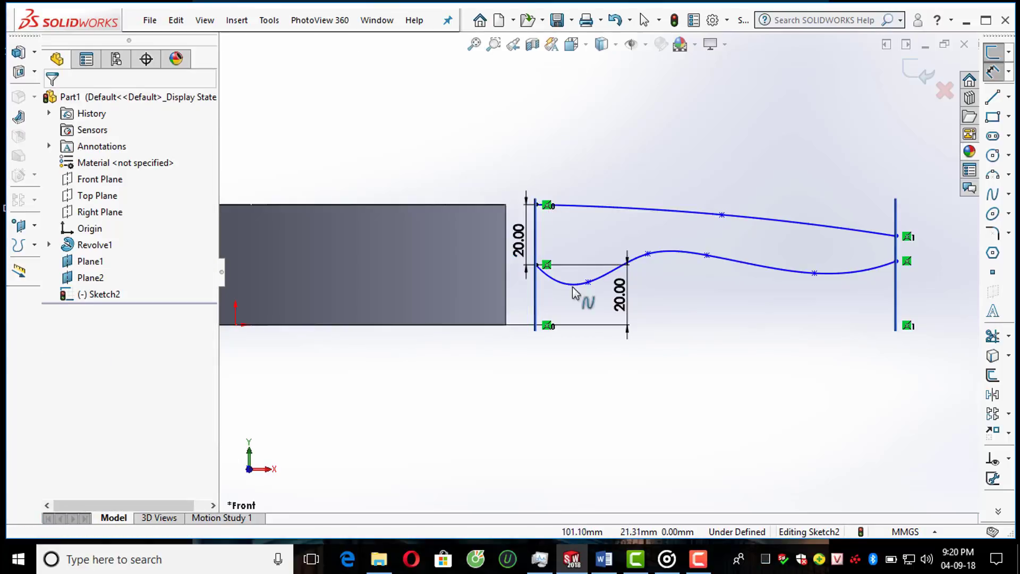
Step: Try a height of 150 mm for the wavy spline's endpoint on Plane1, and undo that change
double_click(619, 294)
text(150)
key(Return)
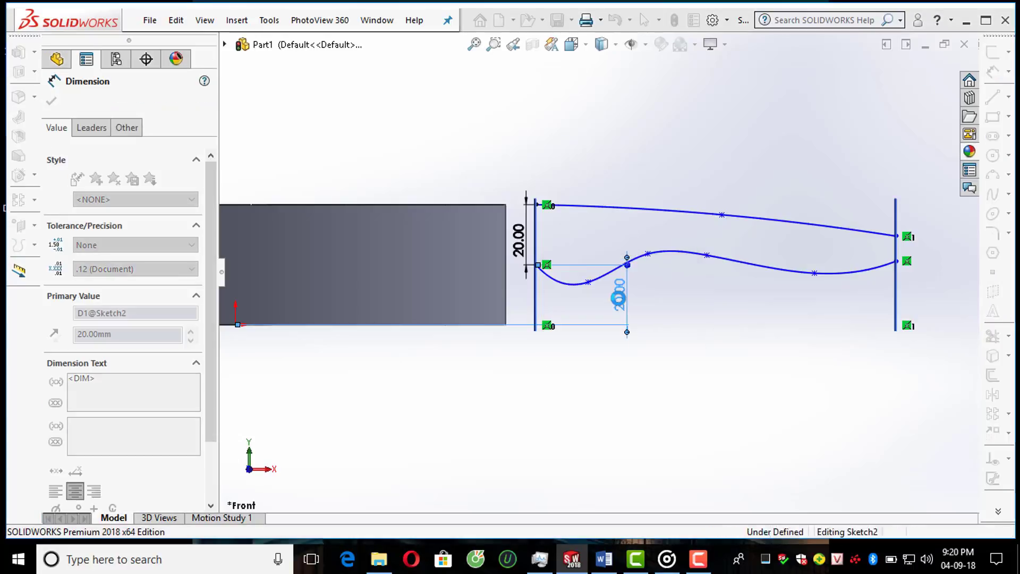
key(Escape)
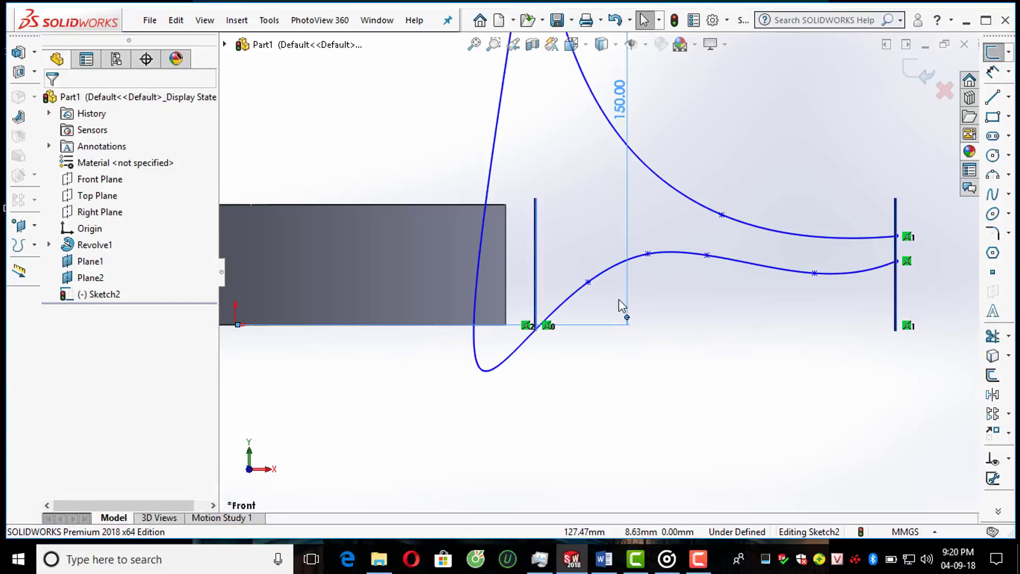
key(ctrl+z)
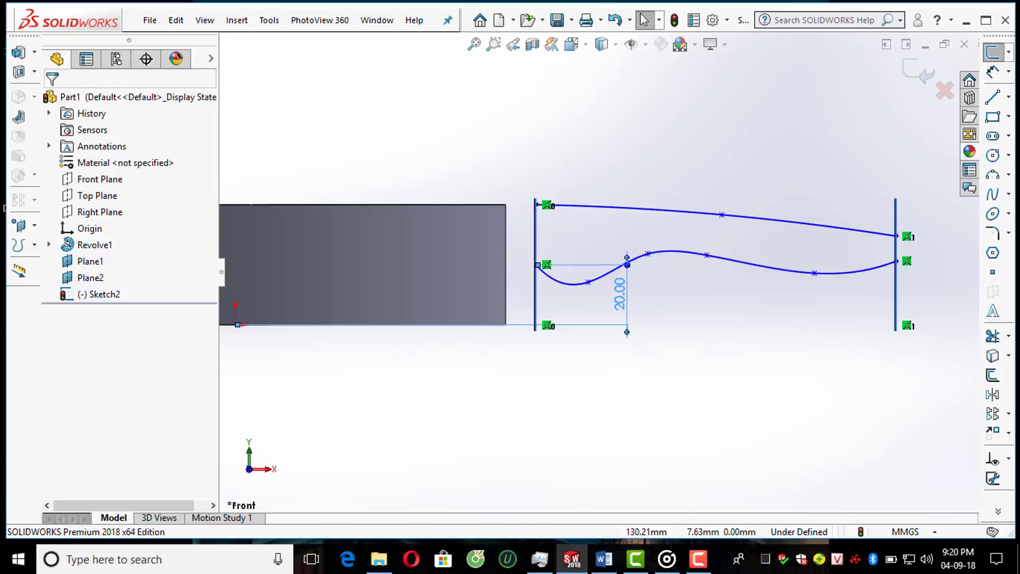
Step: Set the height of the wavy spline's endpoint on Plane1 above the origin to 15 mm
double_click(620, 295)
text(15)
key(Return)
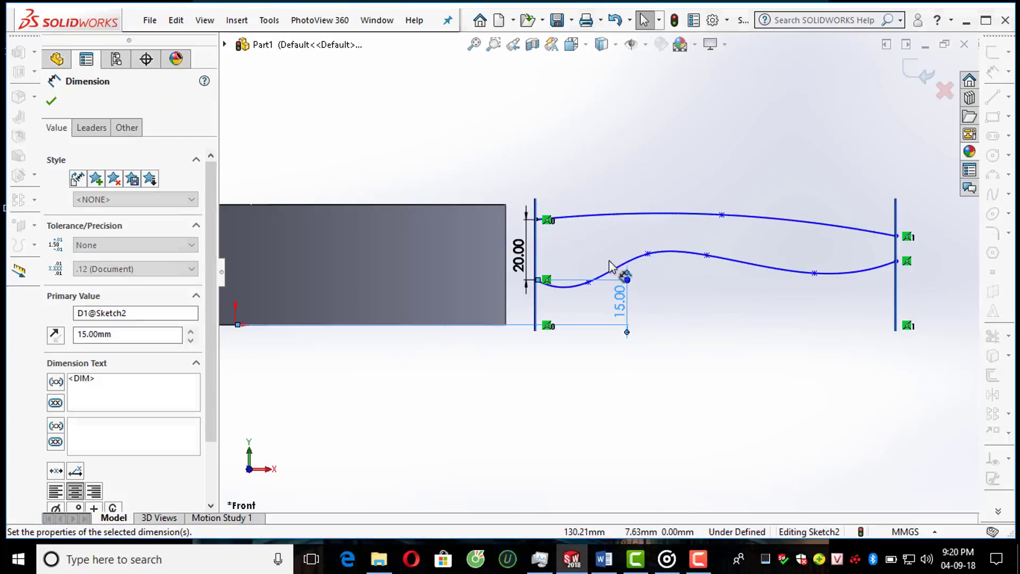
click(691, 349)
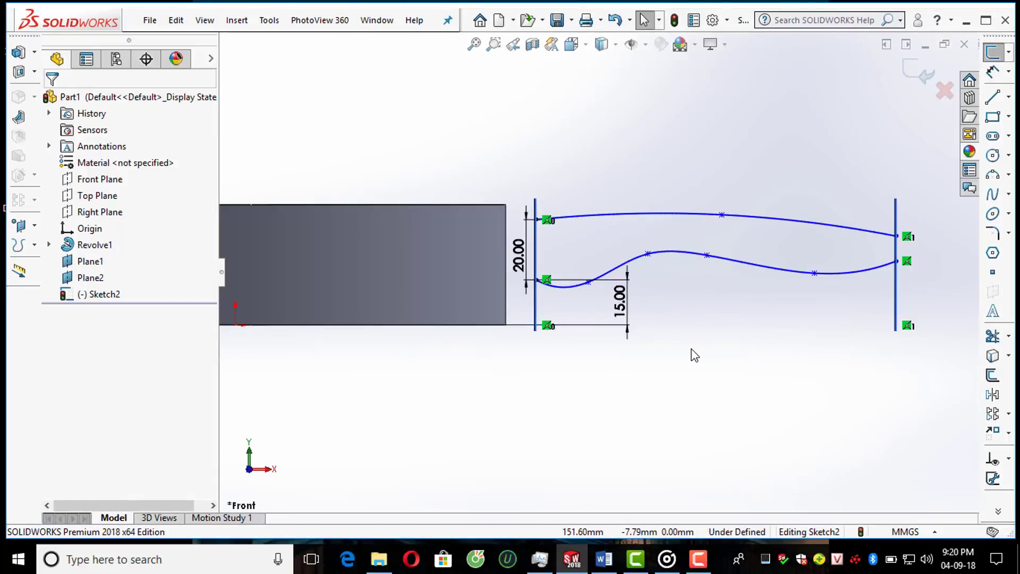
Step: Dimension the vertical gap between the two splines' endpoints on Plane2 as 10 mm
scroll(647, 256, up, 1)
scroll(647, 256, down, 3)
scroll(611, 297, up, 3)
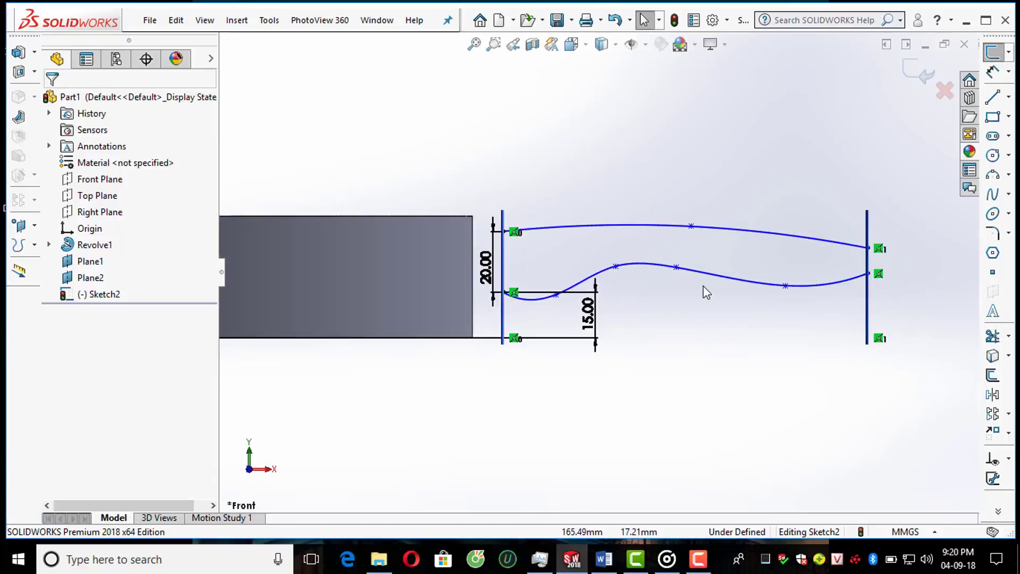
scroll(728, 285, down, 2)
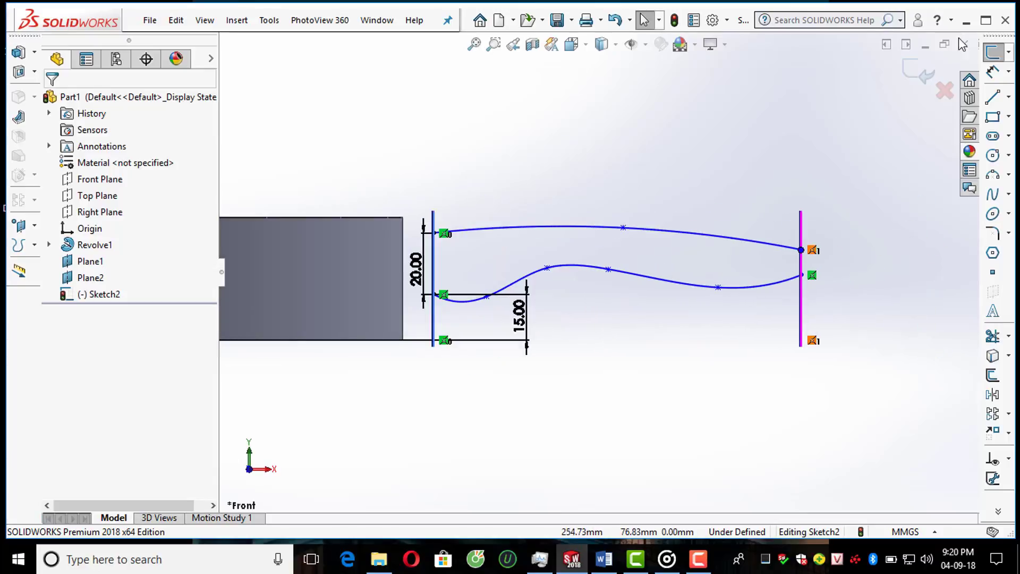
click(992, 71)
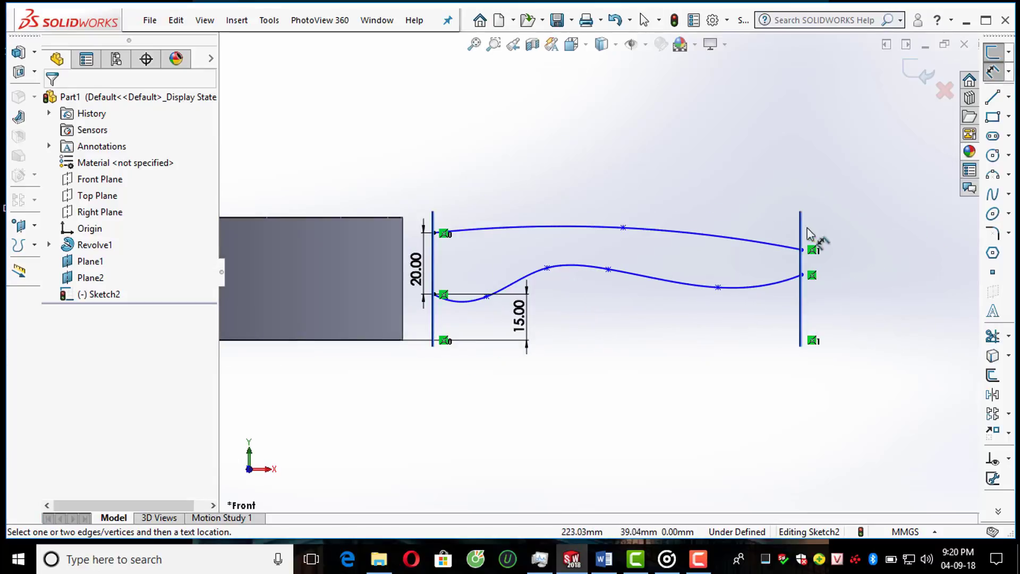
click(801, 249)
click(800, 274)
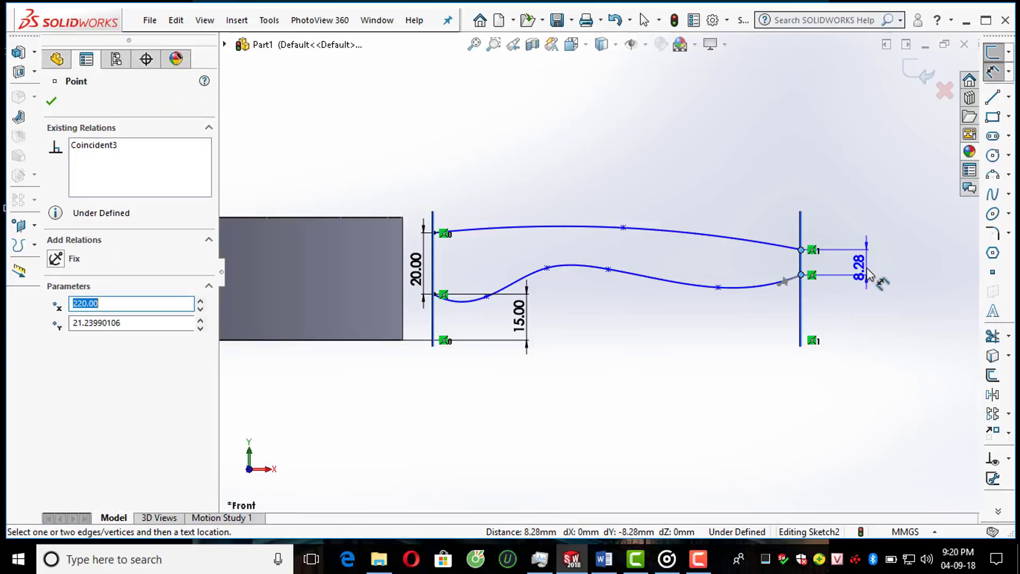
click(871, 276)
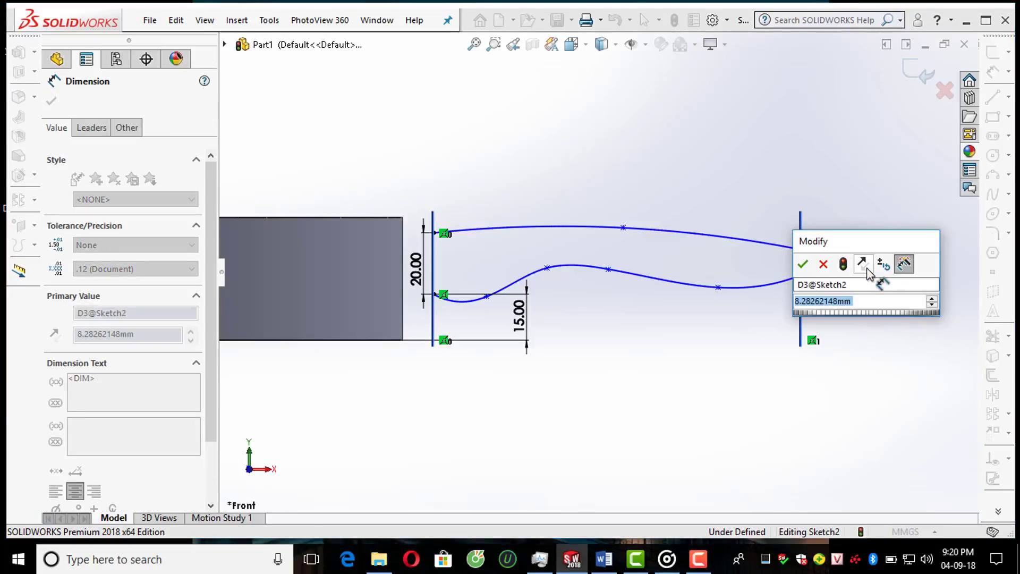
text(10)
key(Return)
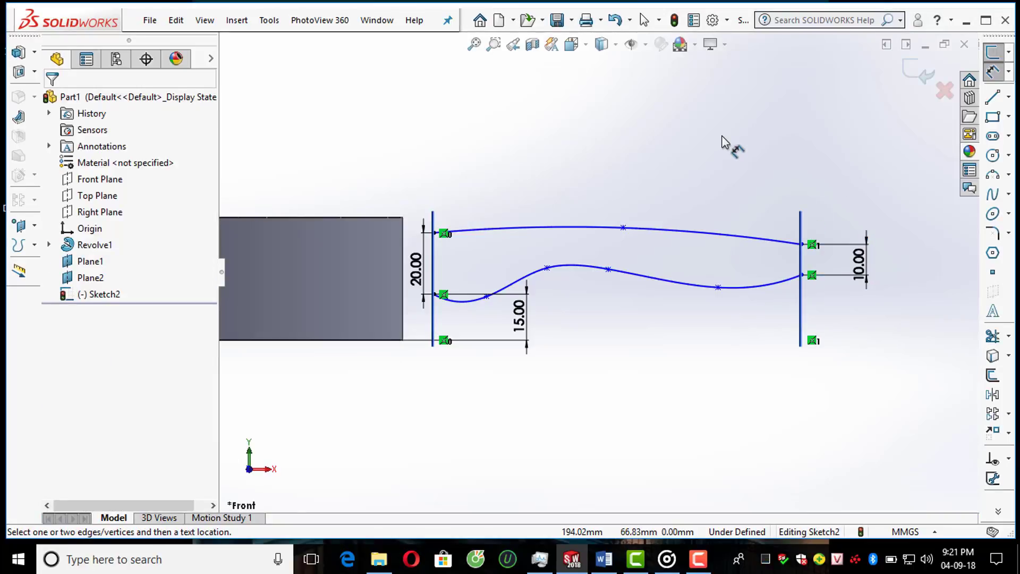
Step: Exit the sketch containing the two guide splines, keeping its changes
scroll(722, 136, up, 1)
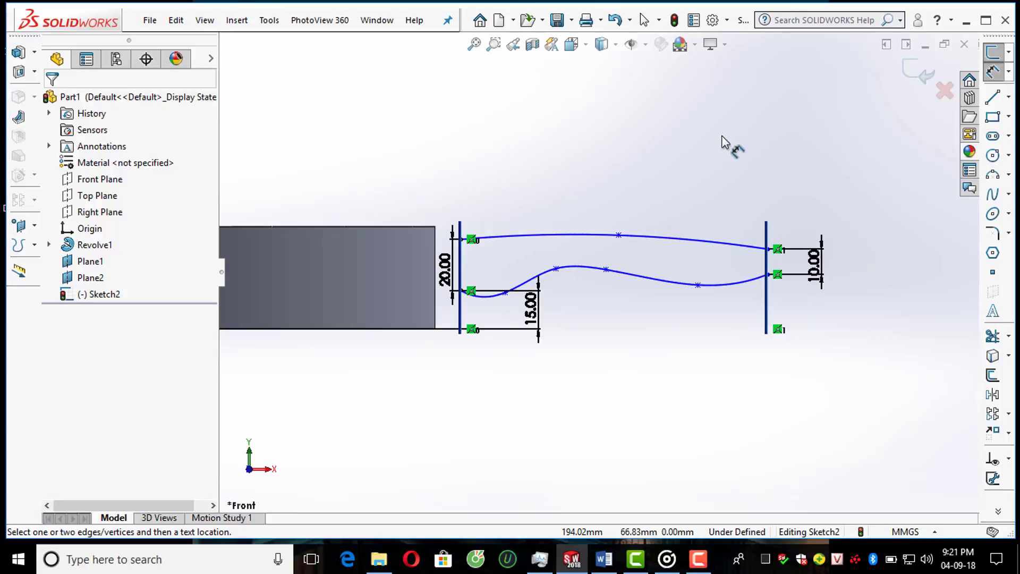
scroll(722, 139, up, 2)
scroll(767, 212, down, 1)
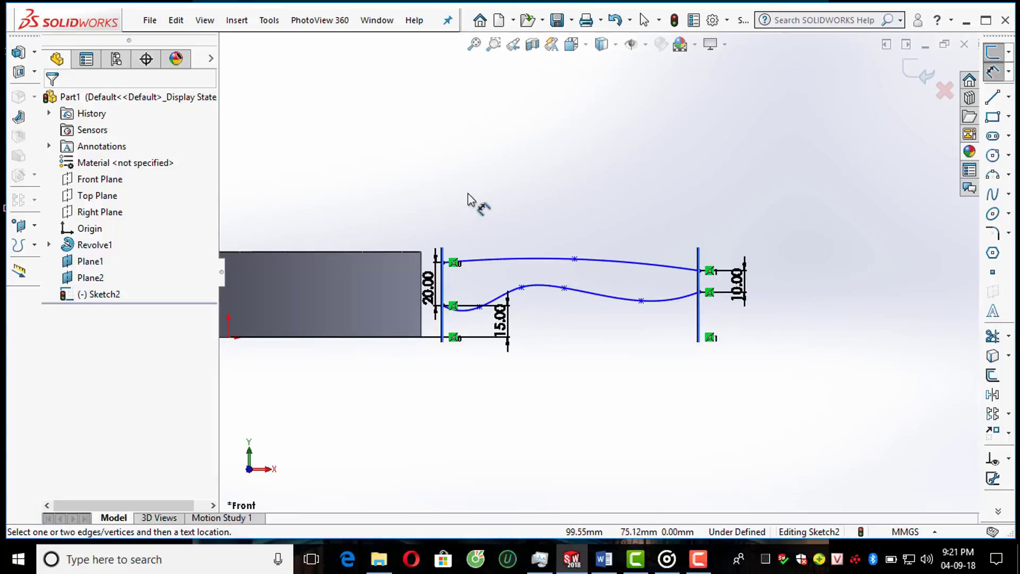
scroll(402, 228, up, 2)
scroll(370, 243, down, 2)
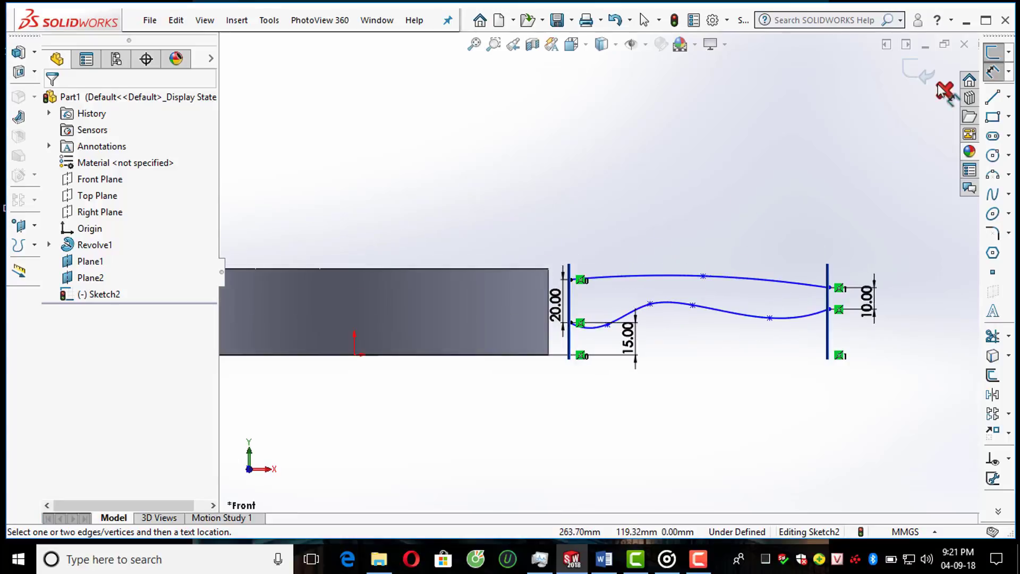
click(917, 76)
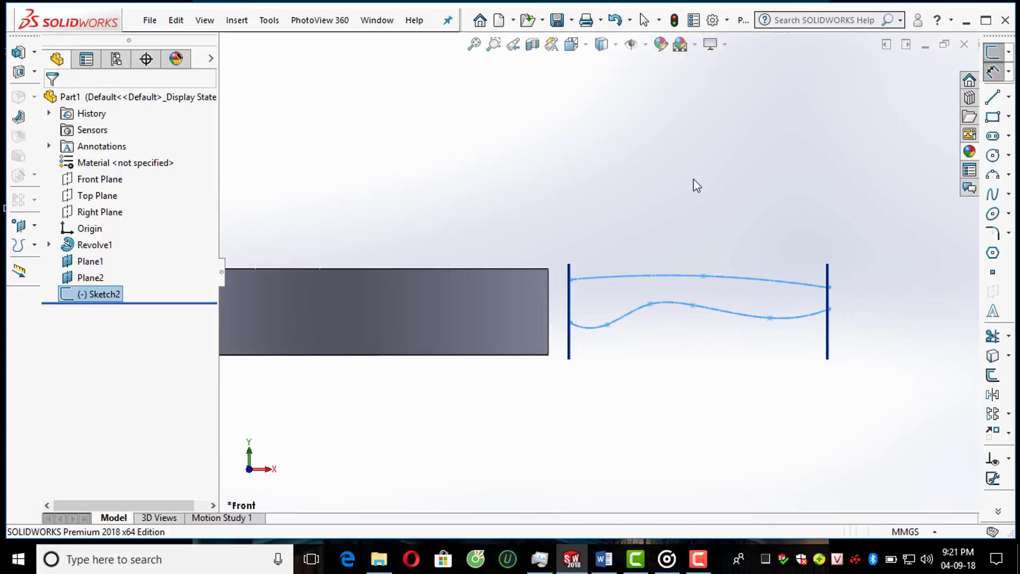
Step: Start a new sketch on Plane1
mouse_move(690, 182)
middle_down()
mouse_move(652, 187)
mouse_move(684, 198)
middle_up()
scroll(688, 203, up, 2)
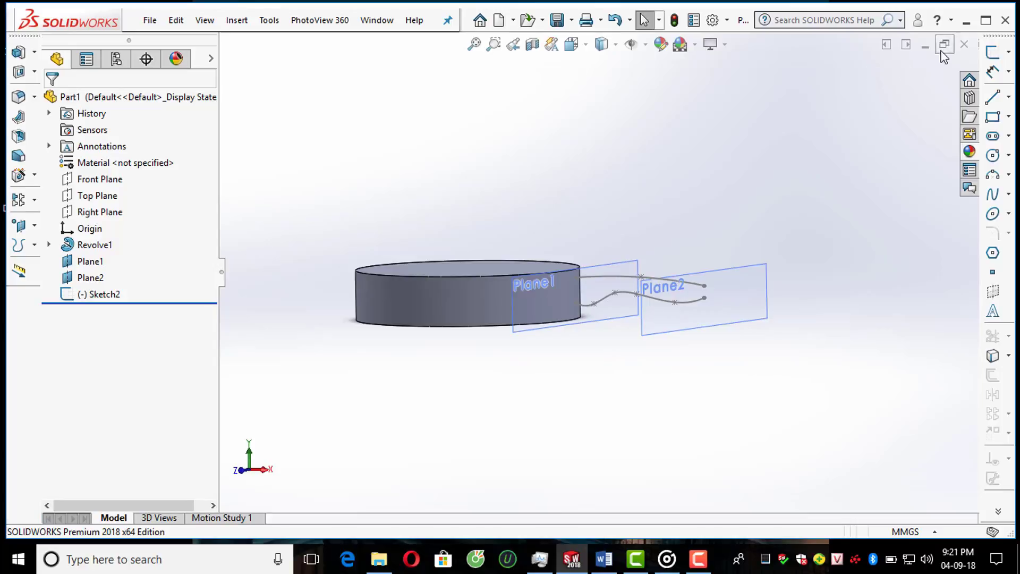
click(992, 51)
click(587, 267)
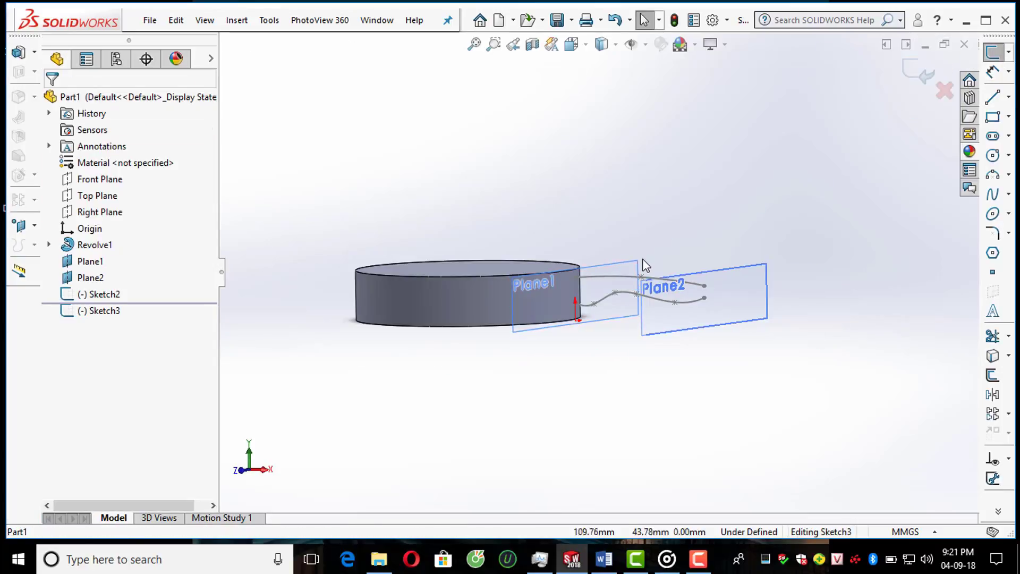
Step: Sketch an ellipse on Plane1 between the spline ends, with radii of about 8.65 and 6.53 mm, centred about 20.7 mm above the origin
click(1008, 213)
click(961, 217)
scroll(518, 342, down, 2)
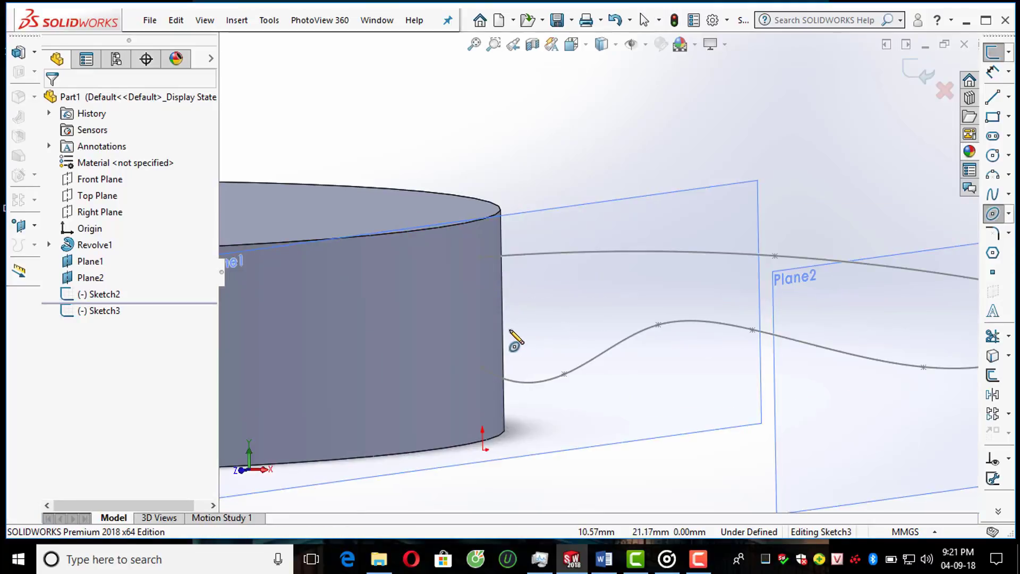
key(Left)
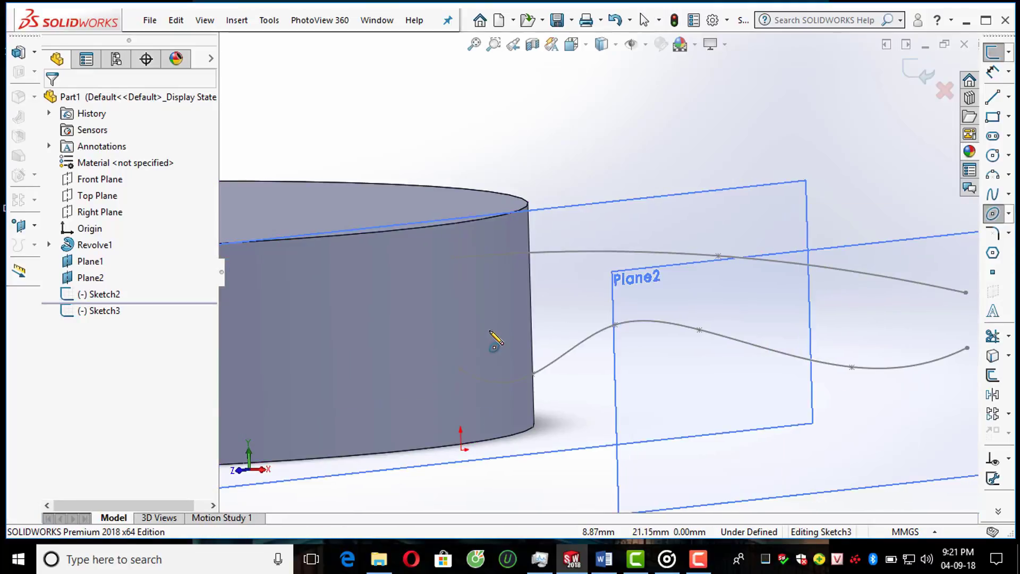
click(479, 334)
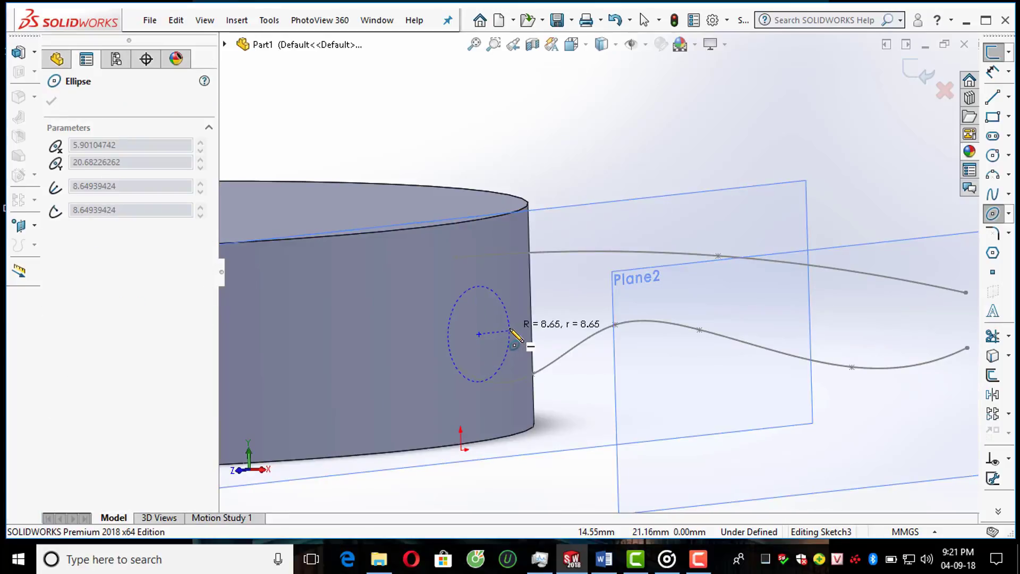
click(509, 332)
click(504, 296)
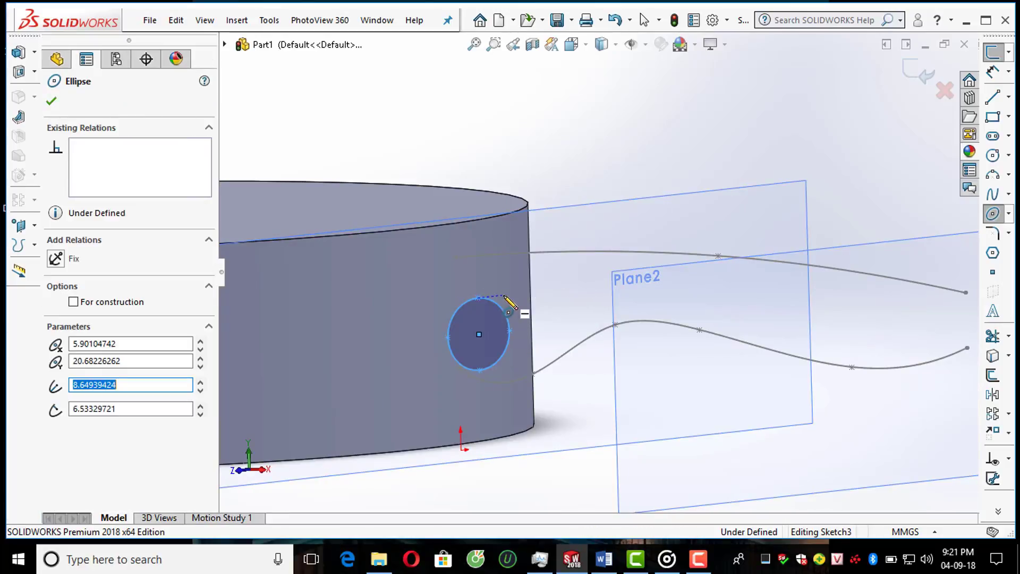
key(Escape)
click(479, 335)
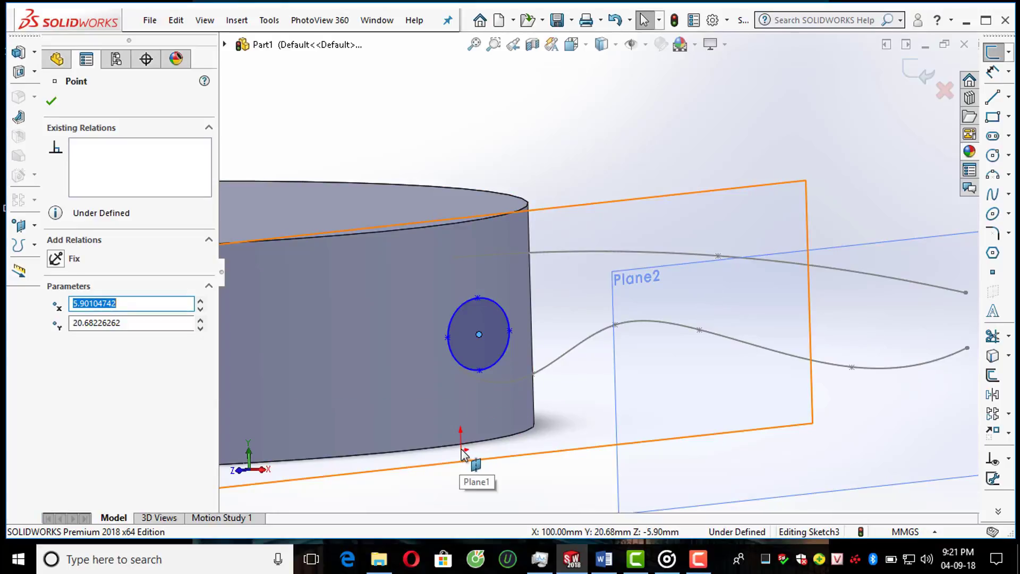
middle_drag(461, 460, 506, 489)
scroll(510, 478, down, 4)
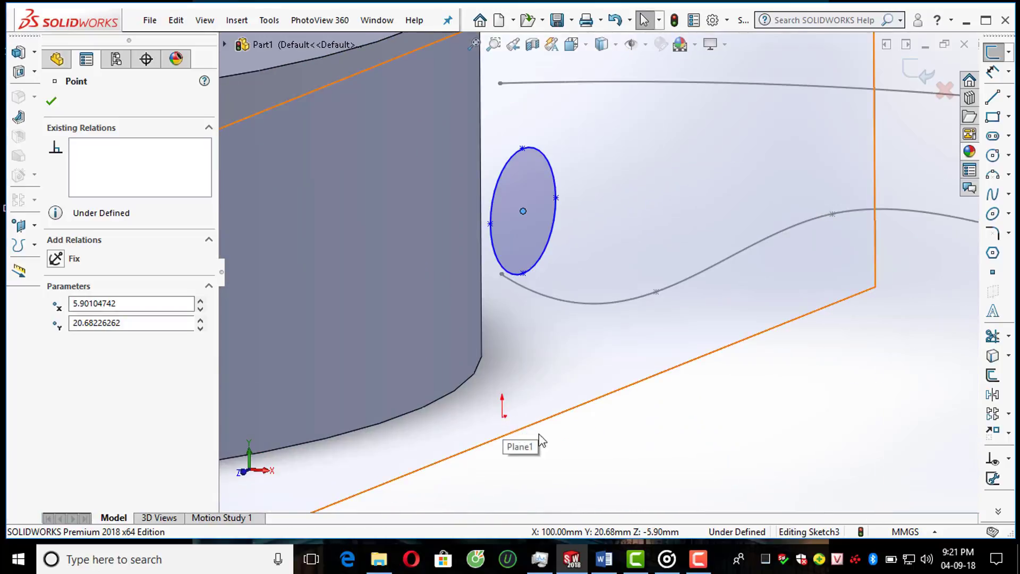
click(637, 425)
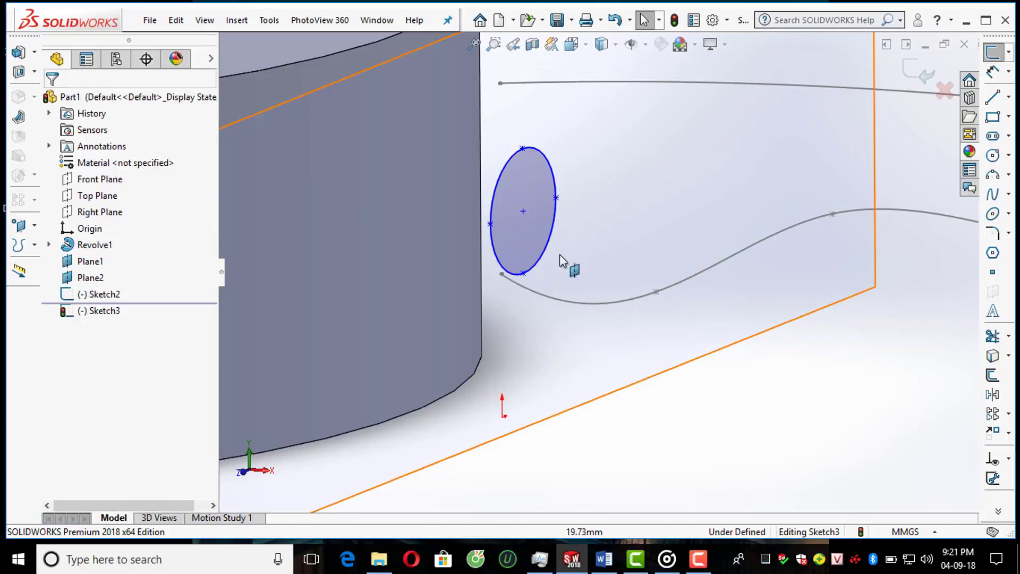
Step: Make the Plane1 ellipse's bottom point coincident with the start point of the lower spline
click(521, 273)
click(673, 416)
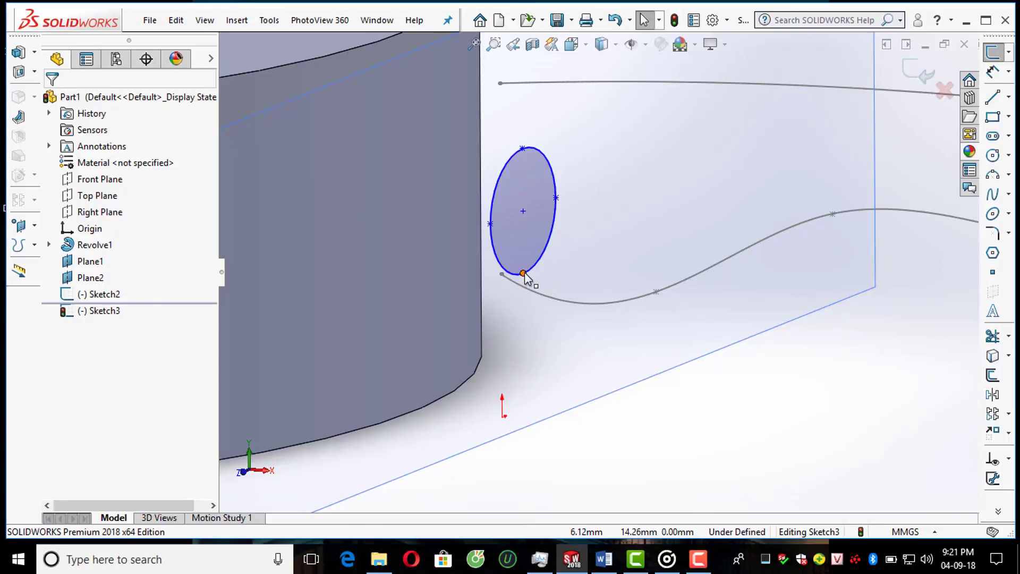
click(523, 272)
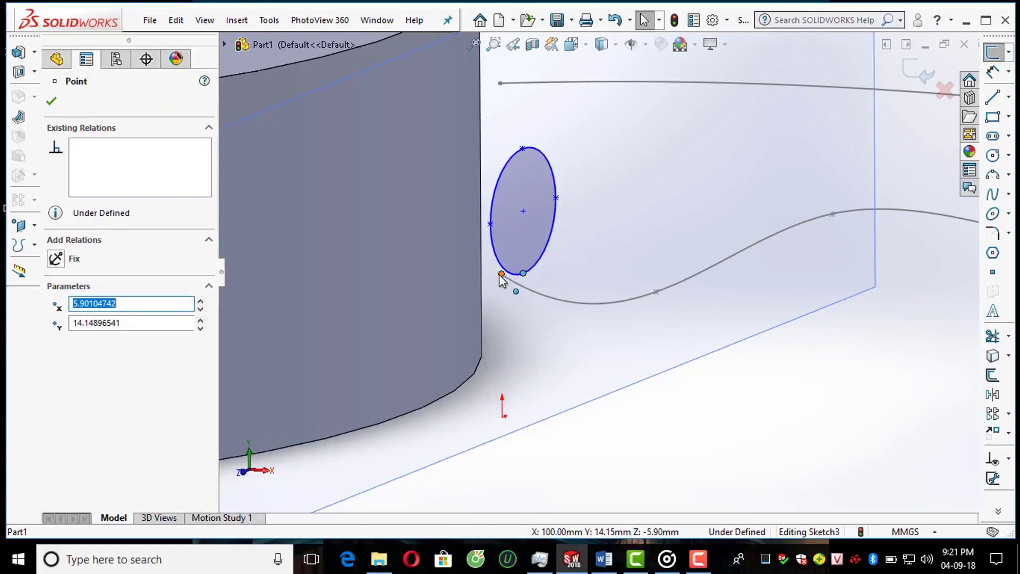
ctrl+click(501, 274)
click(63, 376)
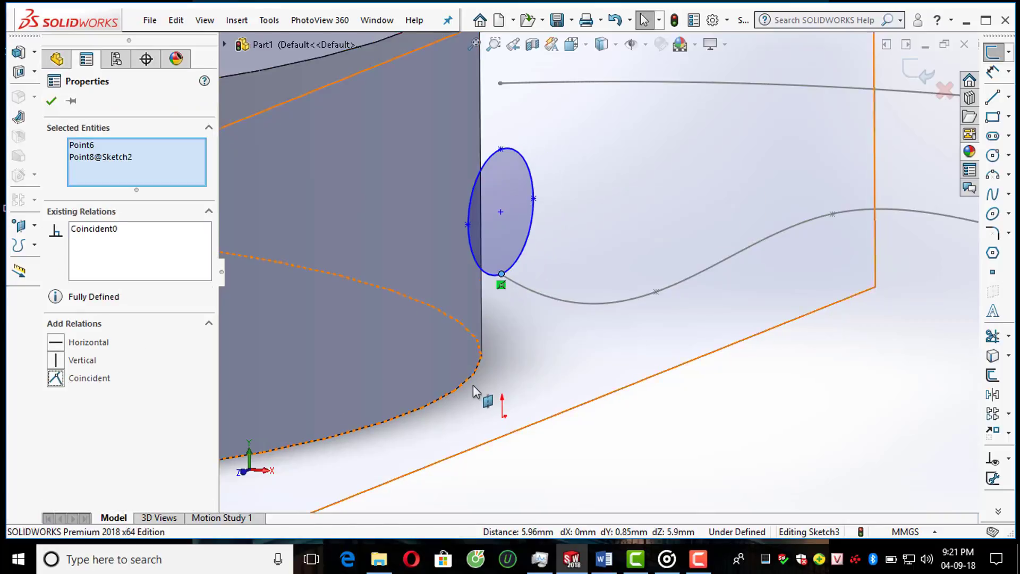
Step: Make the Plane1 ellipse's top point coincident with the start point of the upper spline
scroll(531, 212, up, 3)
scroll(552, 102, down, 4)
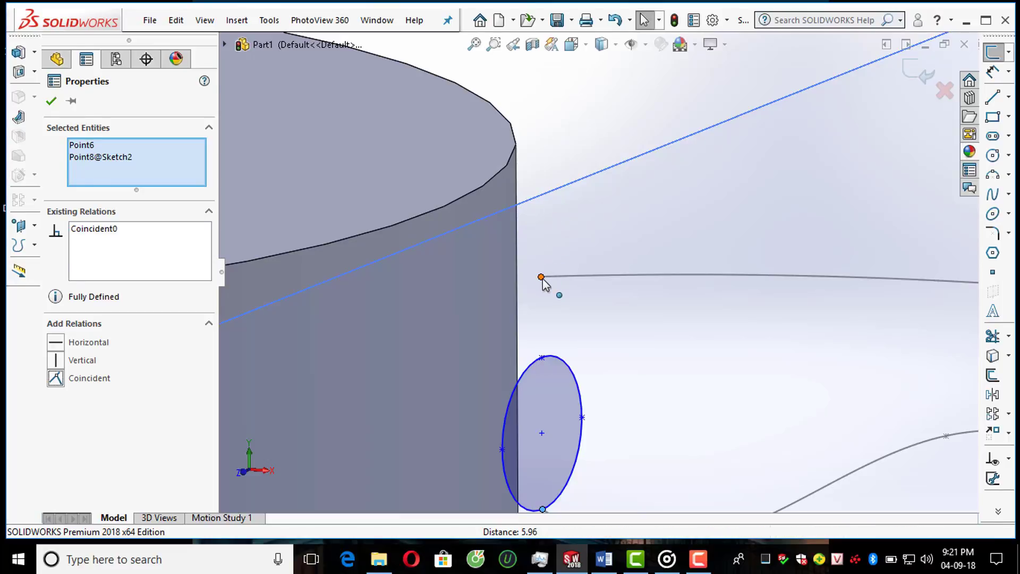
key(Escape)
ctrl+click(542, 358)
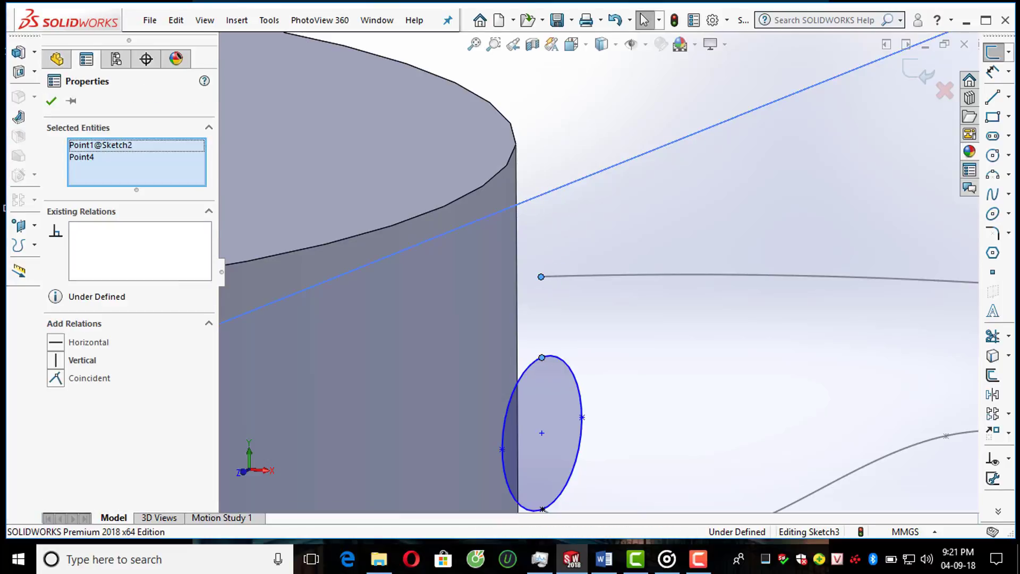
click(55, 377)
scroll(342, 348, up, 5)
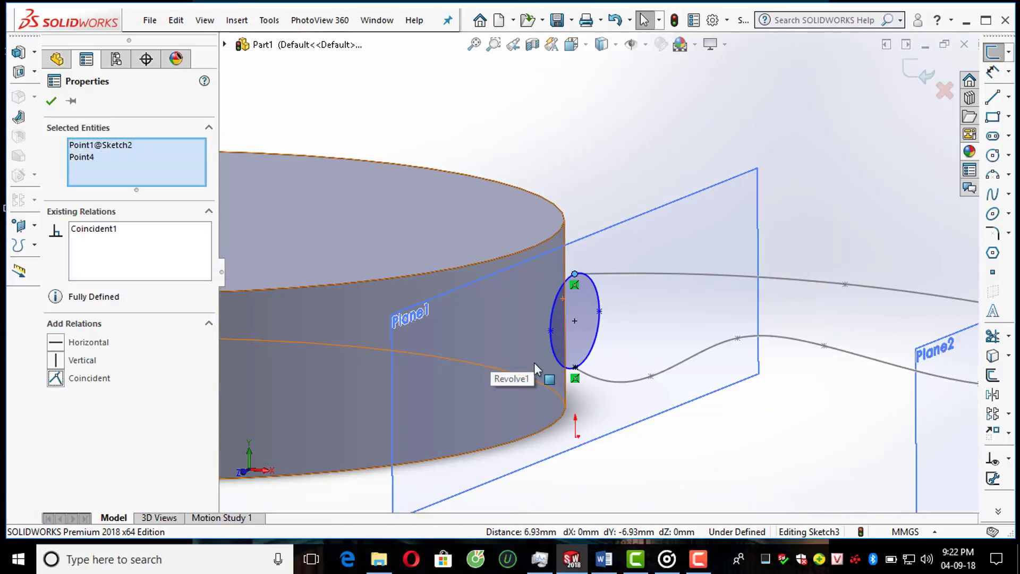
Step: Dimension the Plane1 ellipse's width between its side points as 30 mm, and exit the sketch keeping its changes
click(995, 72)
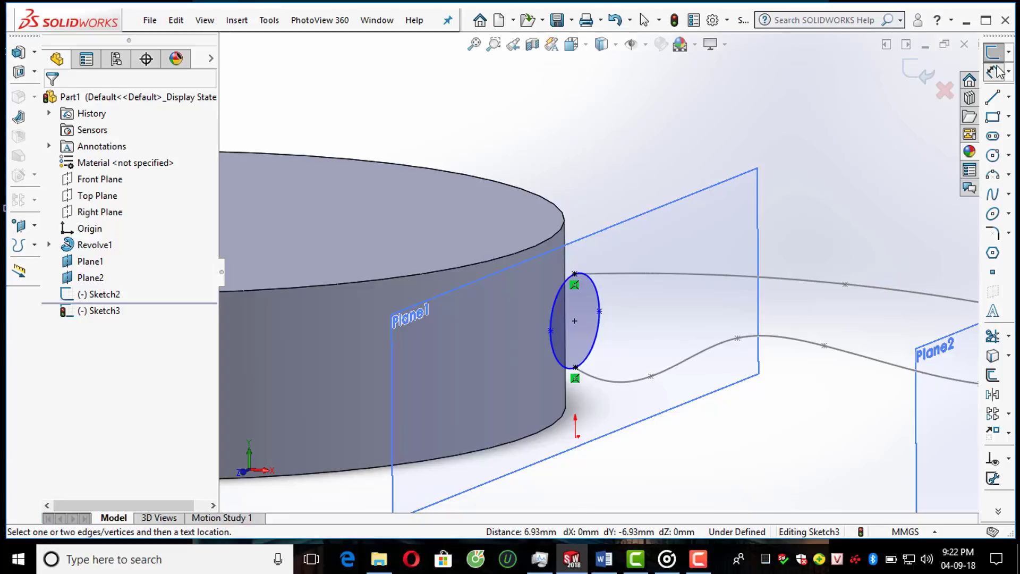
click(599, 312)
click(550, 331)
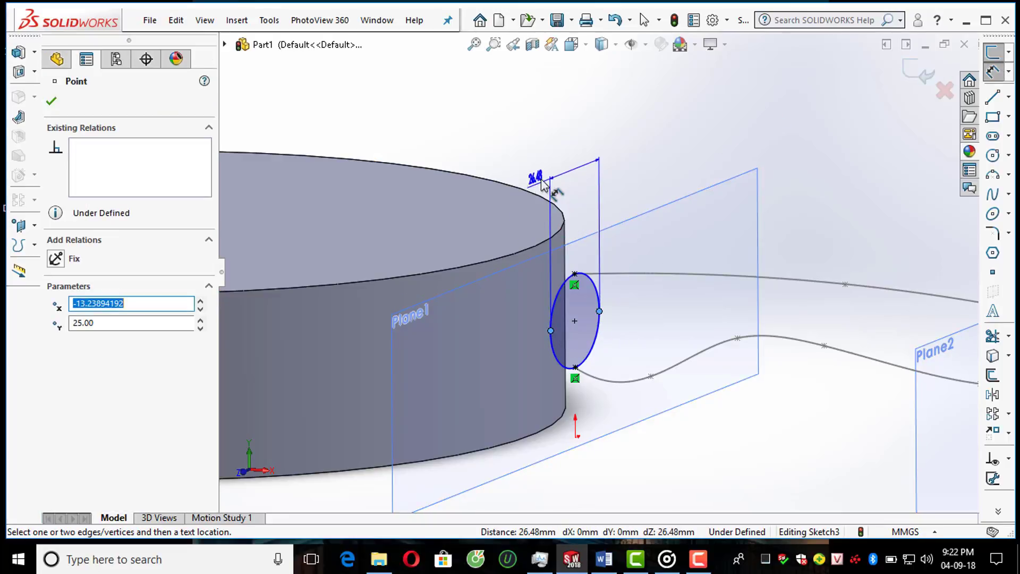
click(573, 180)
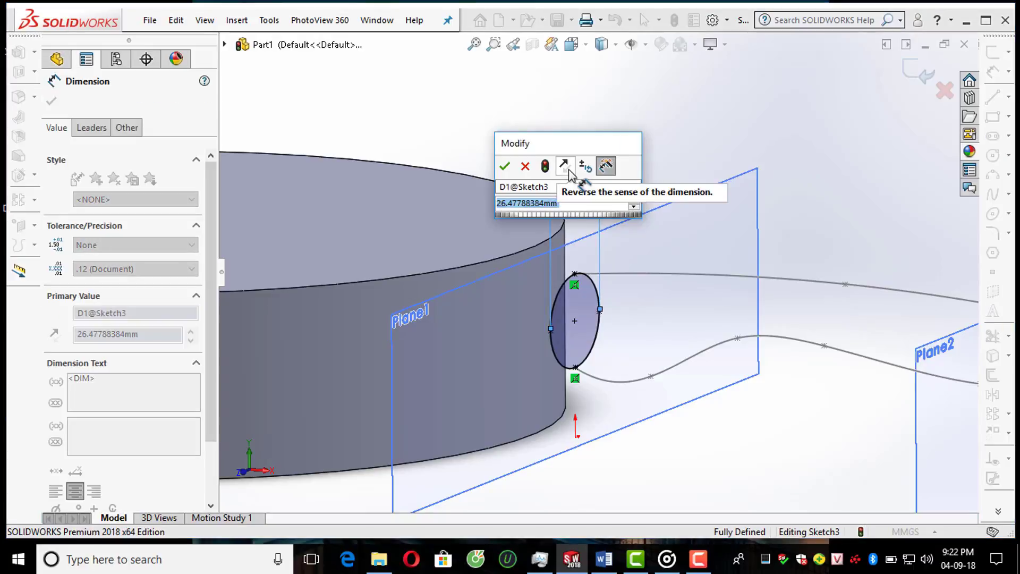
text(30)
key(Return)
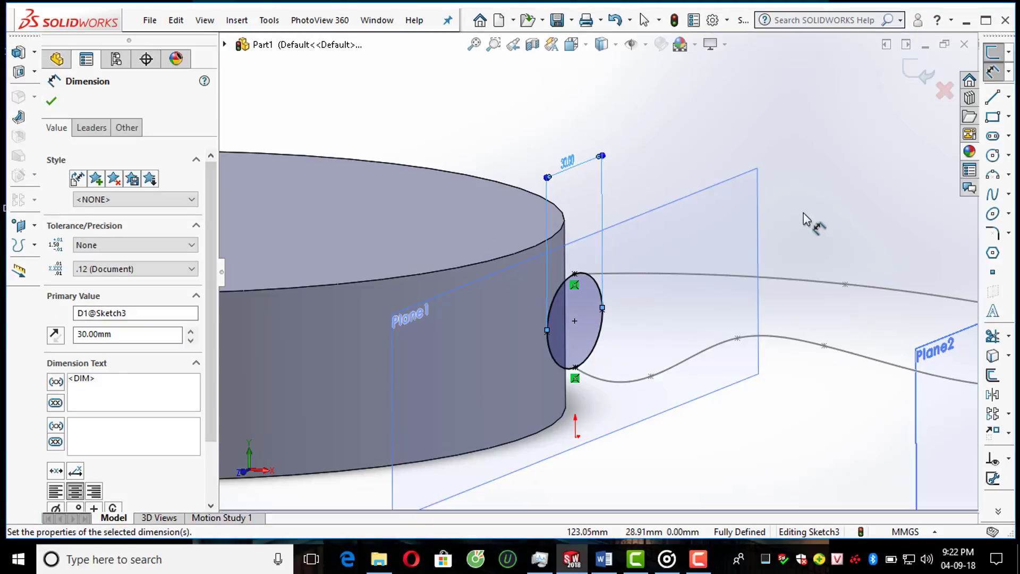
click(917, 80)
Step: Start a new sketch on Plane2
scroll(723, 247, up, 3)
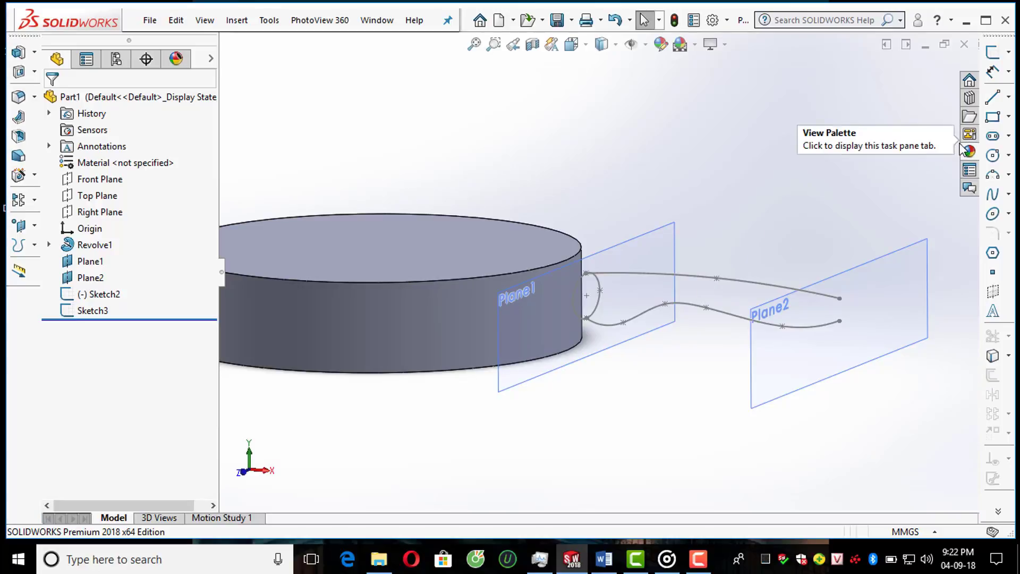
mouse_move(907, 145)
middle_down()
mouse_move(847, 157)
mouse_move(831, 180)
mouse_move(868, 191)
mouse_move(906, 149)
middle_up()
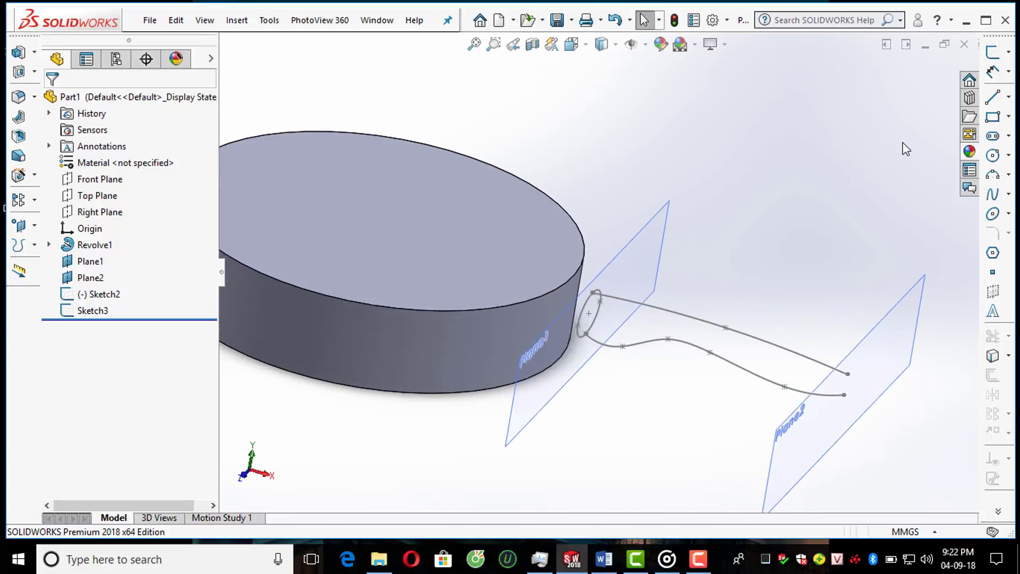
click(1000, 56)
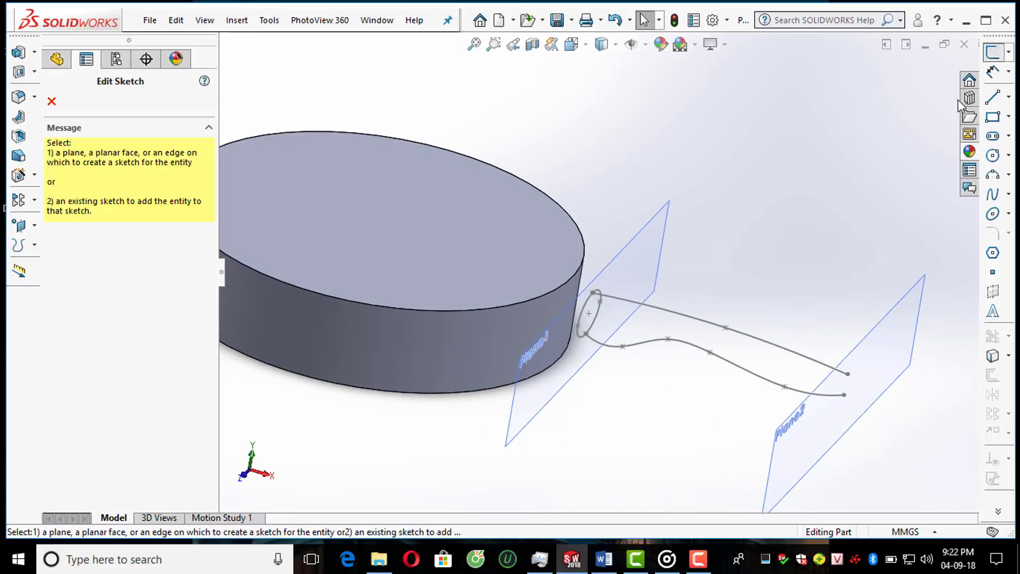
click(860, 343)
scroll(872, 412, up, 3)
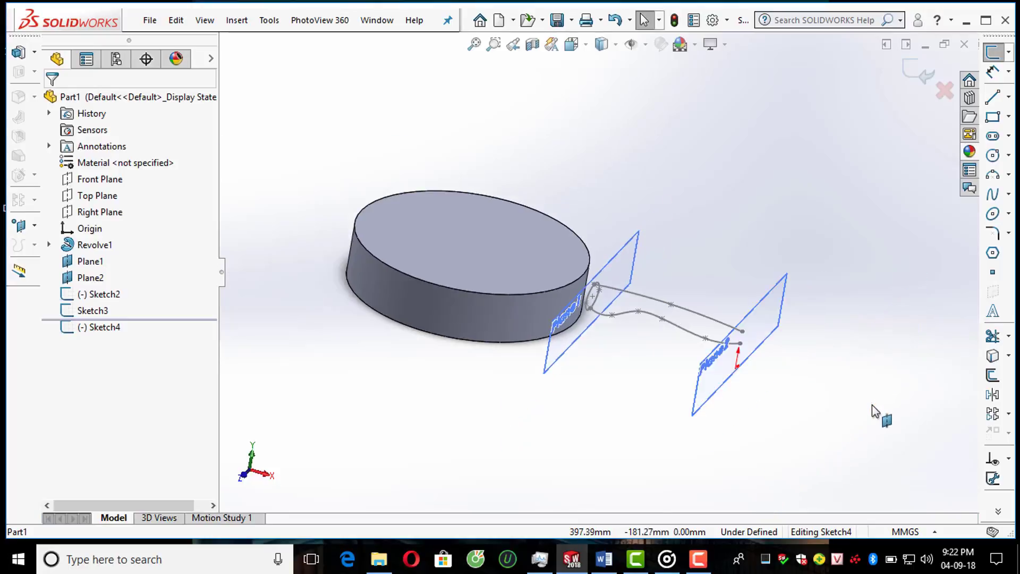
Step: Sketch an ellipse on Plane2 between the spline ends, with radii of about 4.2 and 3.7 mm, centred about 25.9 mm above the origin
scroll(807, 419, down, 5)
click(992, 213)
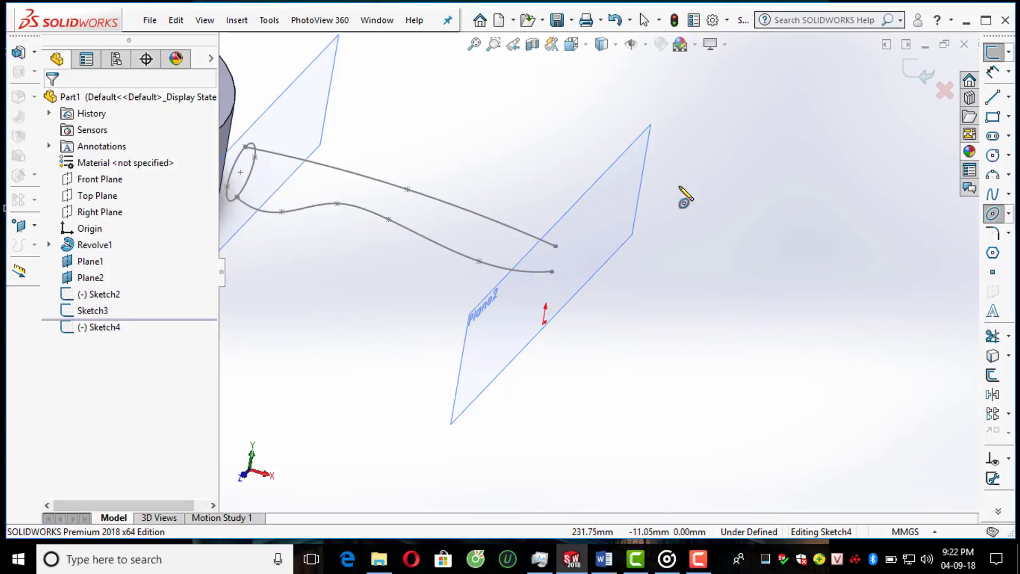
mouse_move(585, 260)
middle_down()
mouse_move(546, 245)
mouse_move(482, 257)
middle_up()
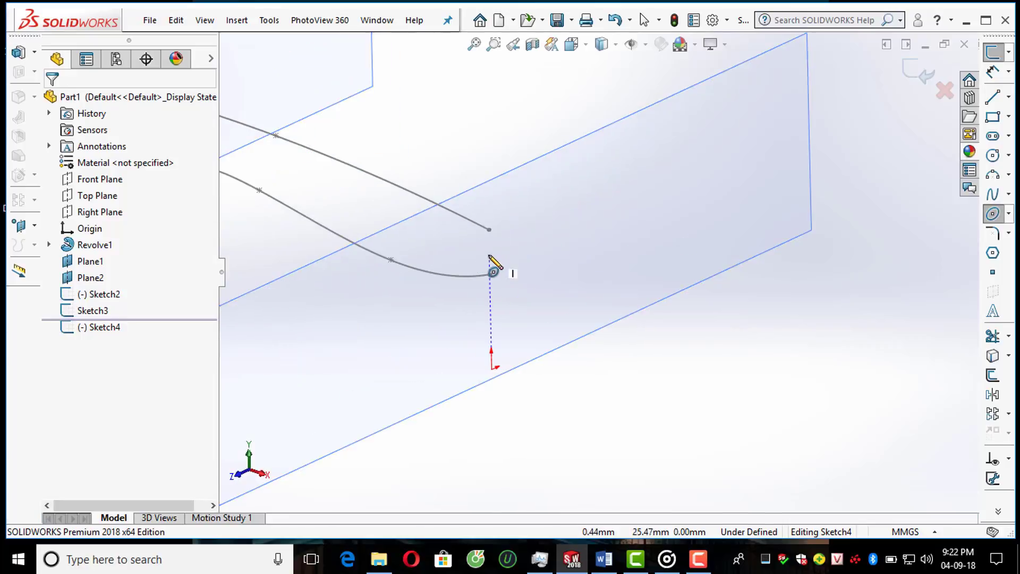
click(489, 254)
click(505, 262)
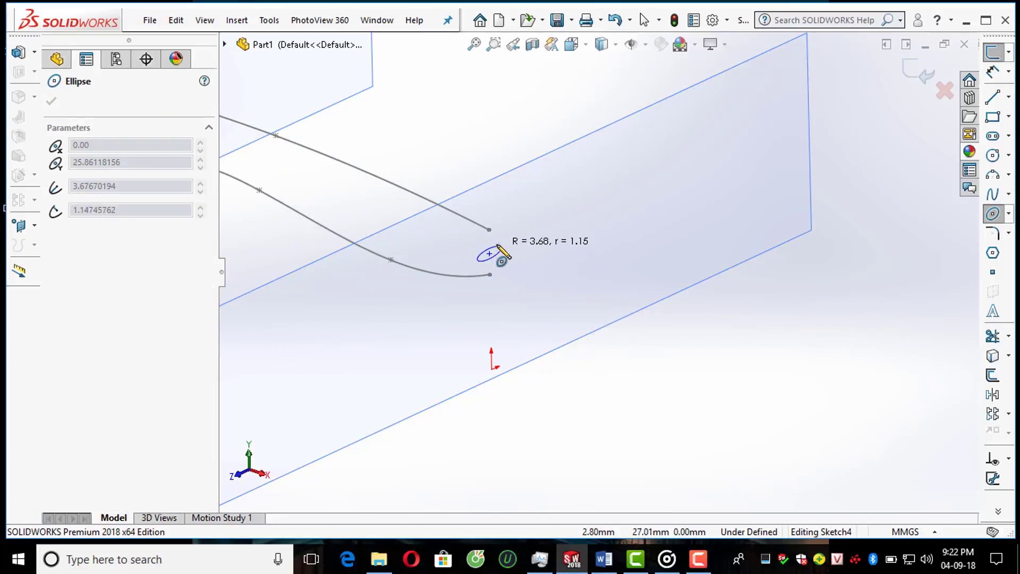
click(495, 237)
key(Escape)
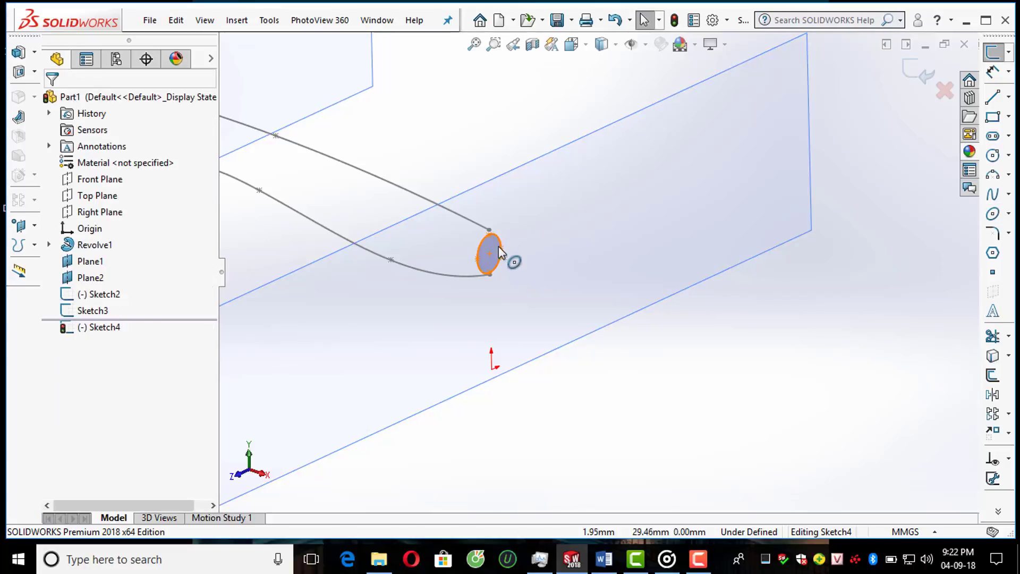
Step: Make the Plane2 ellipse's top and bottom points coincident with the end points of the upper and lower splines
scroll(492, 255, down, 3)
click(513, 217)
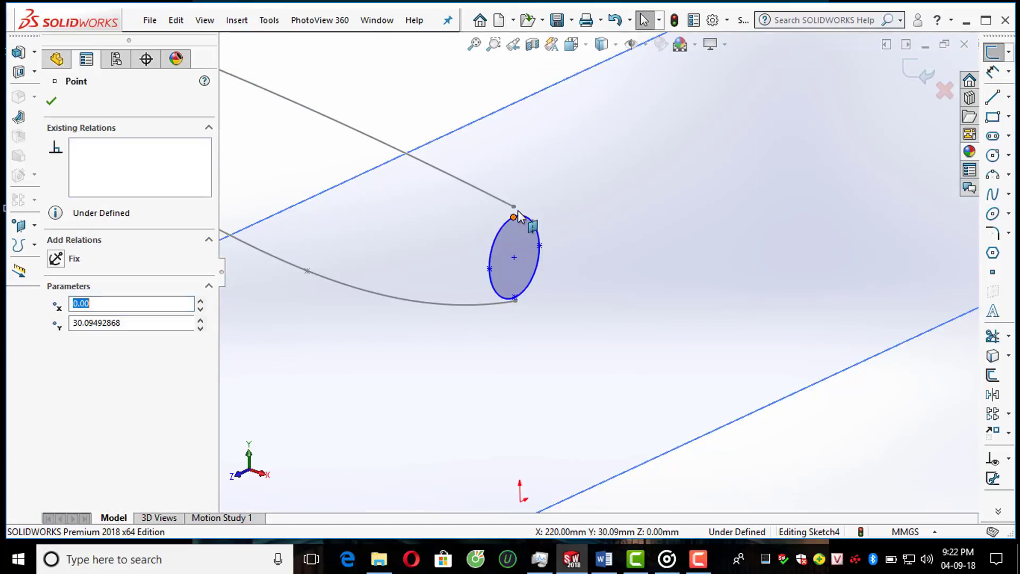
ctrl+click(513, 206)
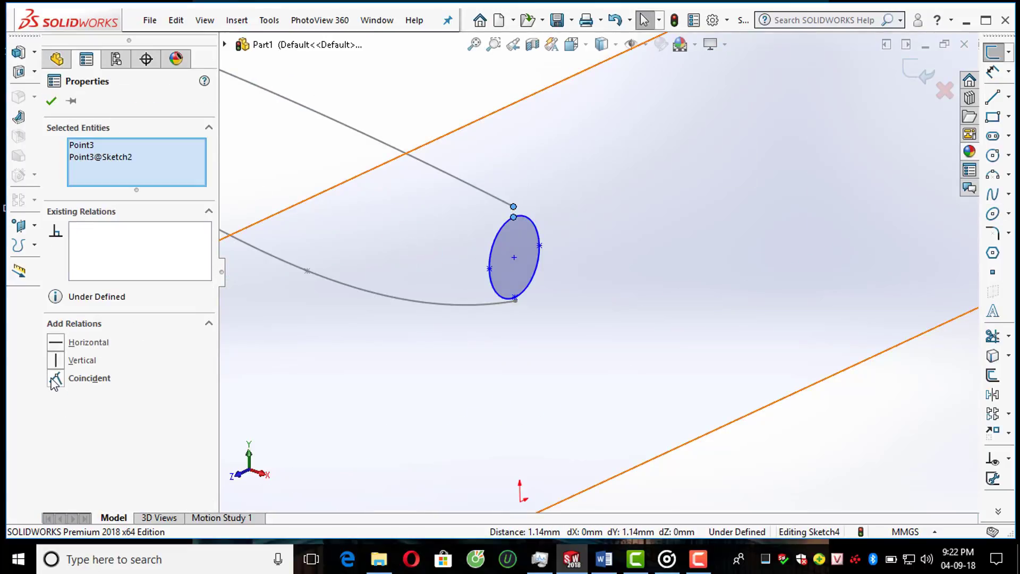
click(55, 379)
click(515, 301)
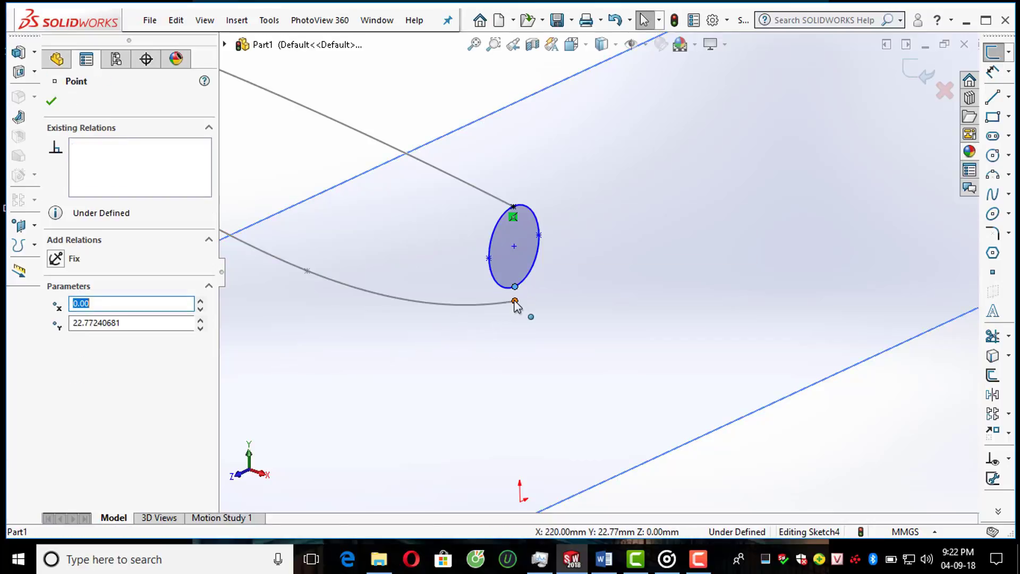
ctrl+click(515, 286)
click(55, 379)
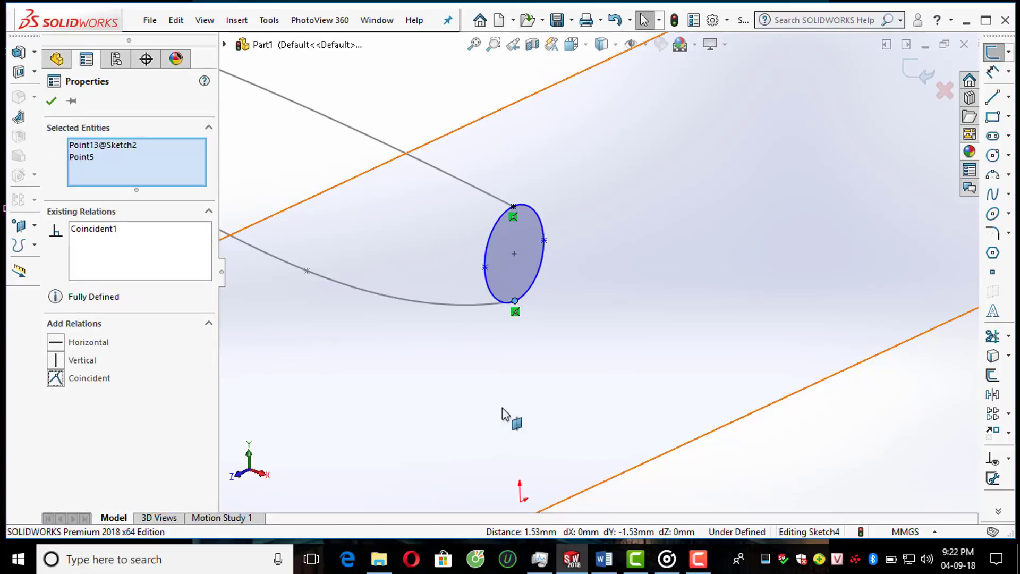
Step: Dimension the Plane2 ellipse's width between its side points as 20 mm, and exit the sketch keeping its changes
click(991, 73)
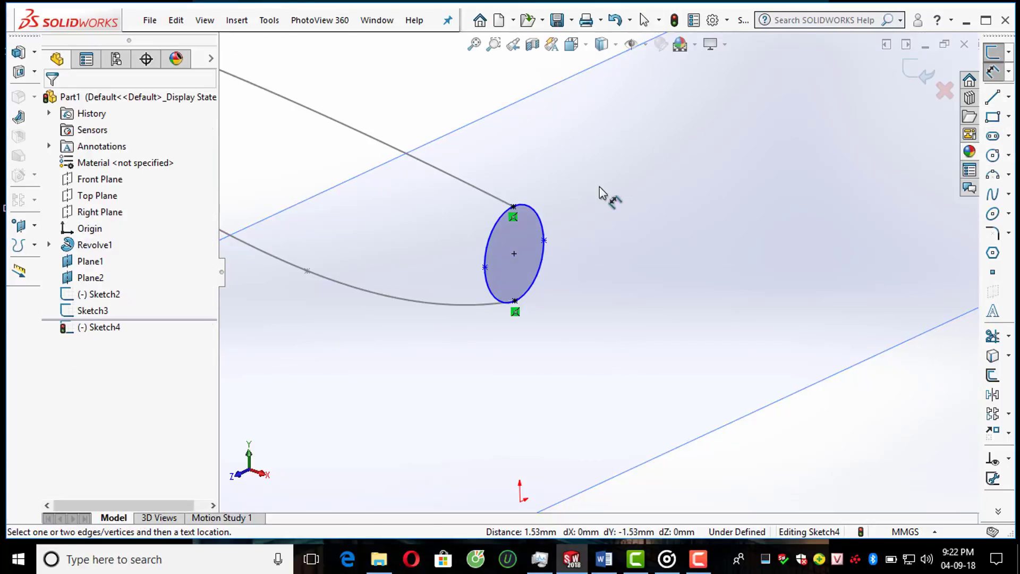
click(545, 240)
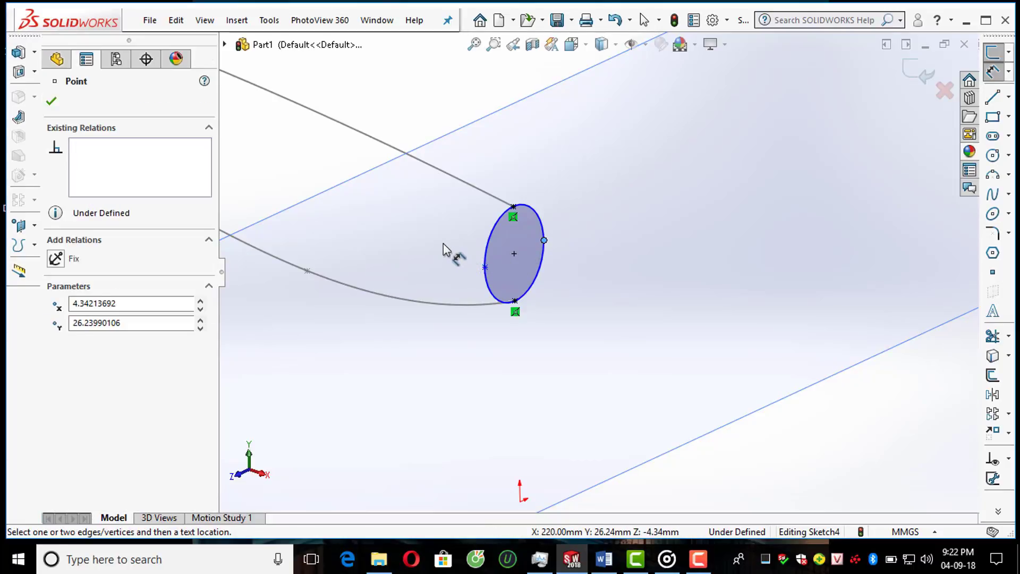
click(485, 268)
click(528, 342)
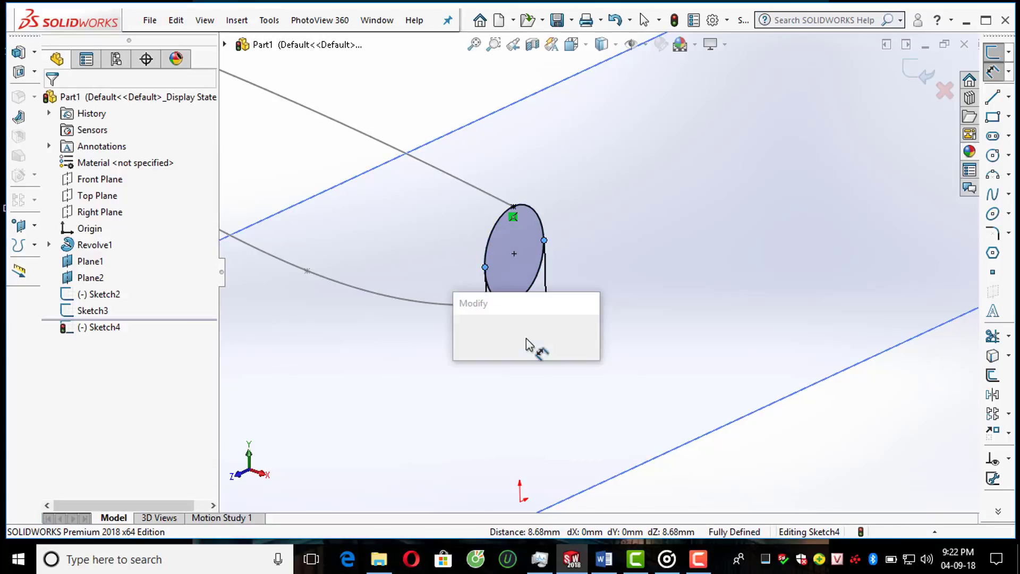
text(20)
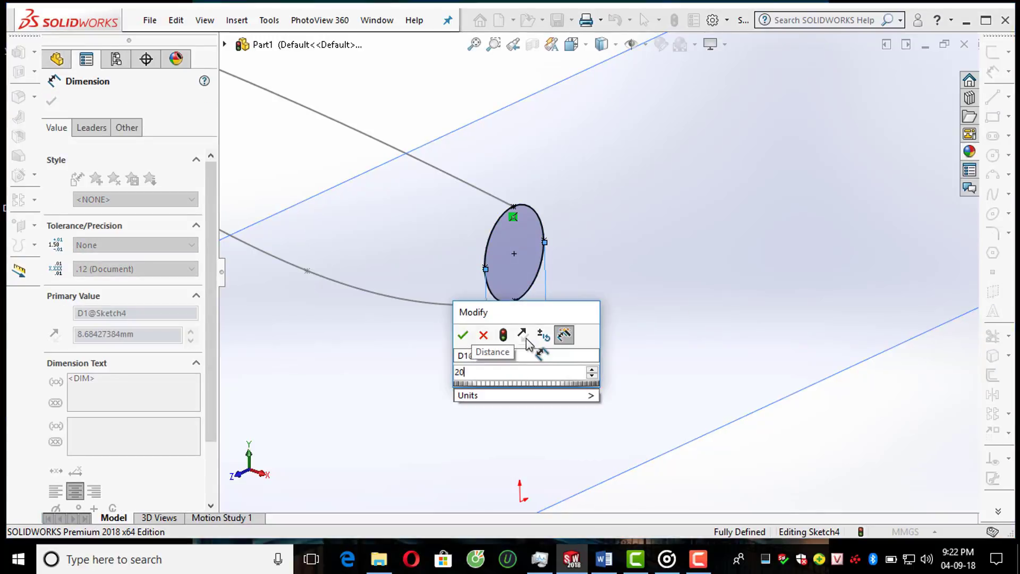
key(Return)
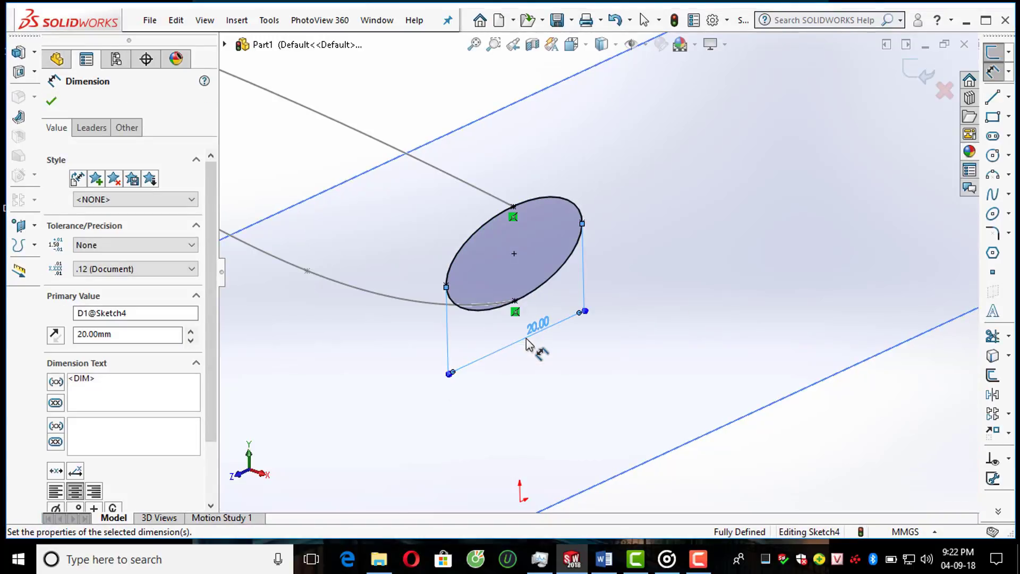
scroll(526, 344, up, 3)
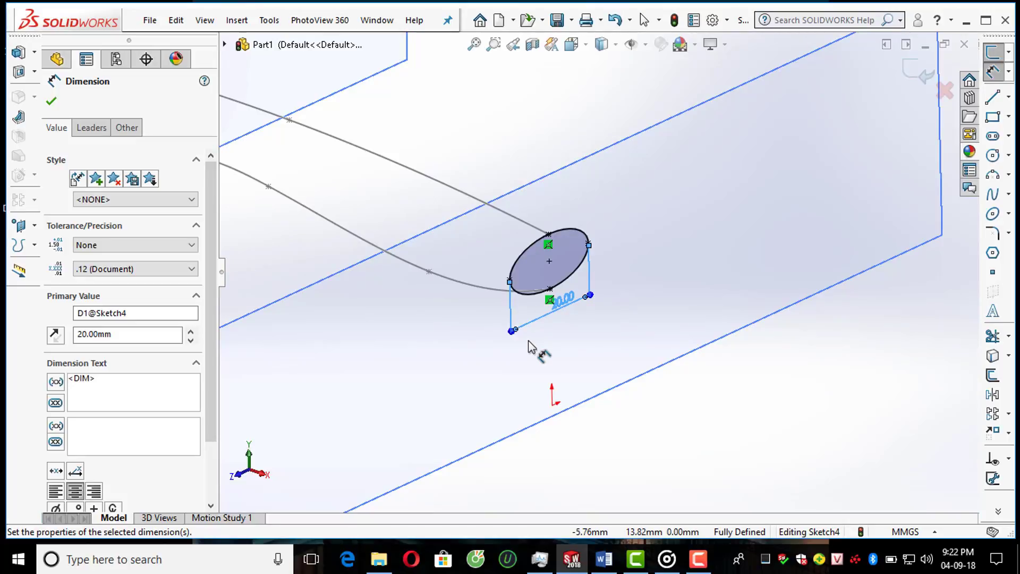
key(Escape)
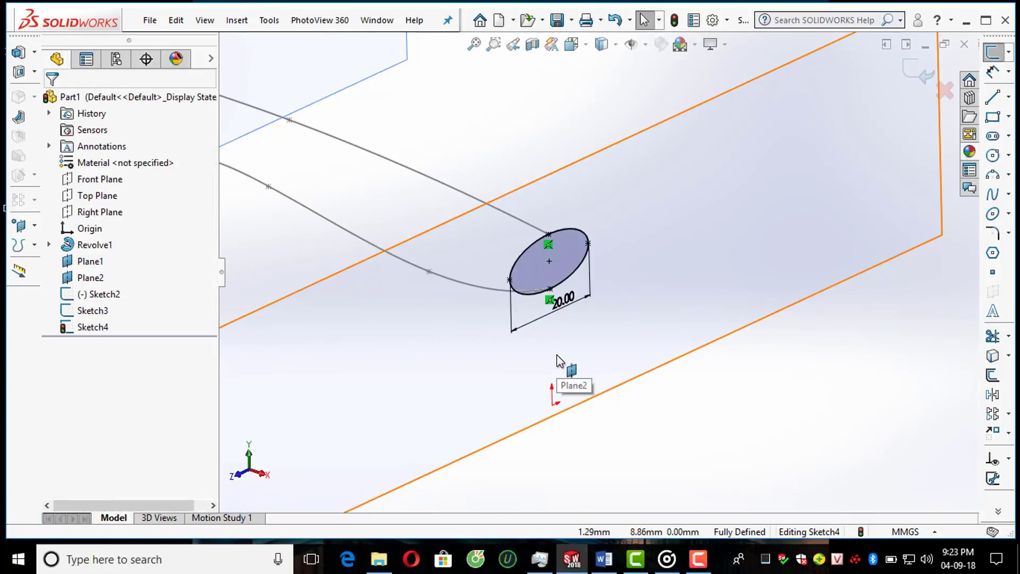
scroll(666, 362, up, 3)
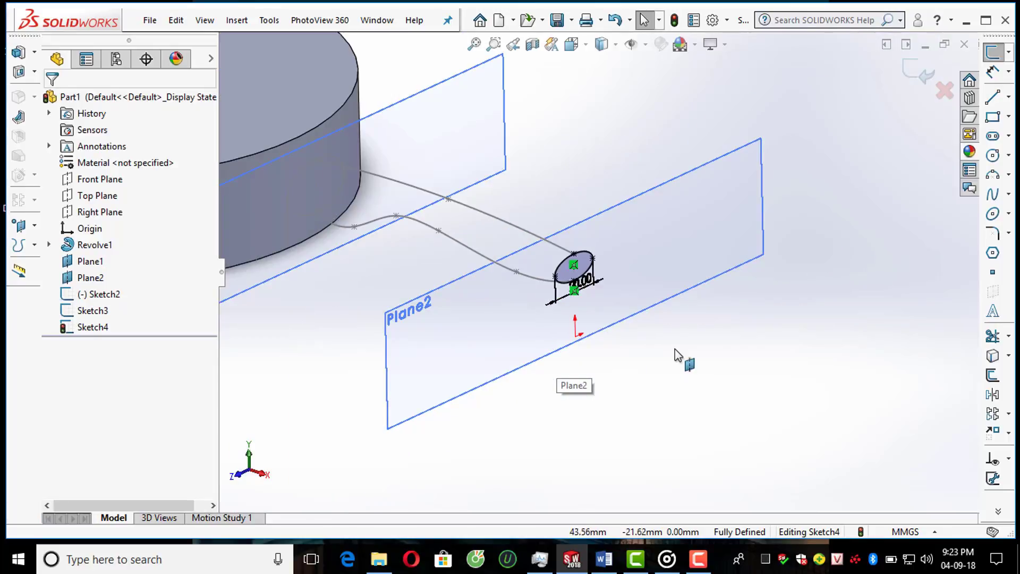
click(915, 72)
Step: Hide Plane2 and Plane1 in the model view
mouse_move(827, 335)
middle_down()
mouse_move(836, 319)
mouse_move(861, 342)
mouse_move(834, 342)
middle_up()
click(765, 218)
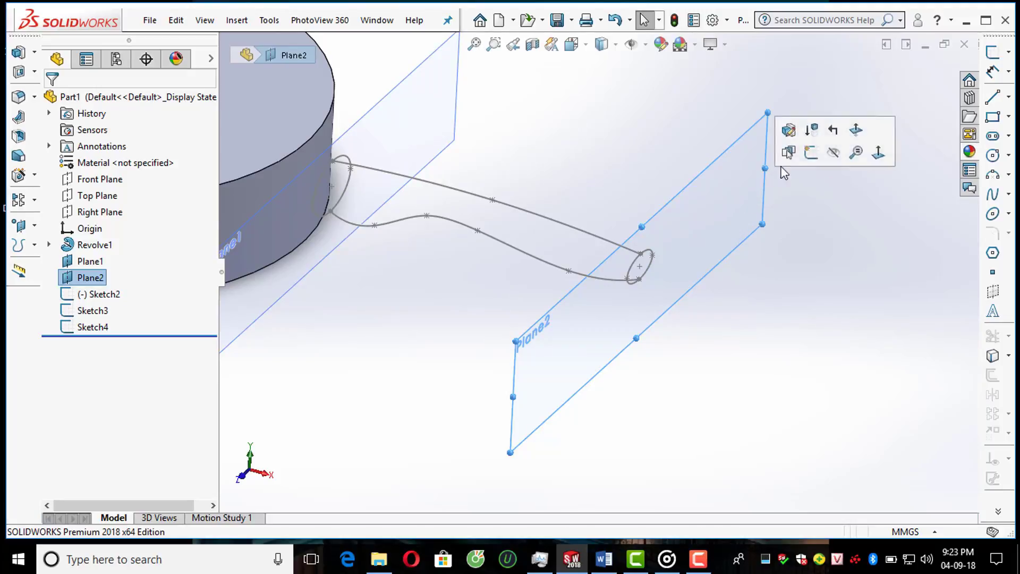
click(833, 153)
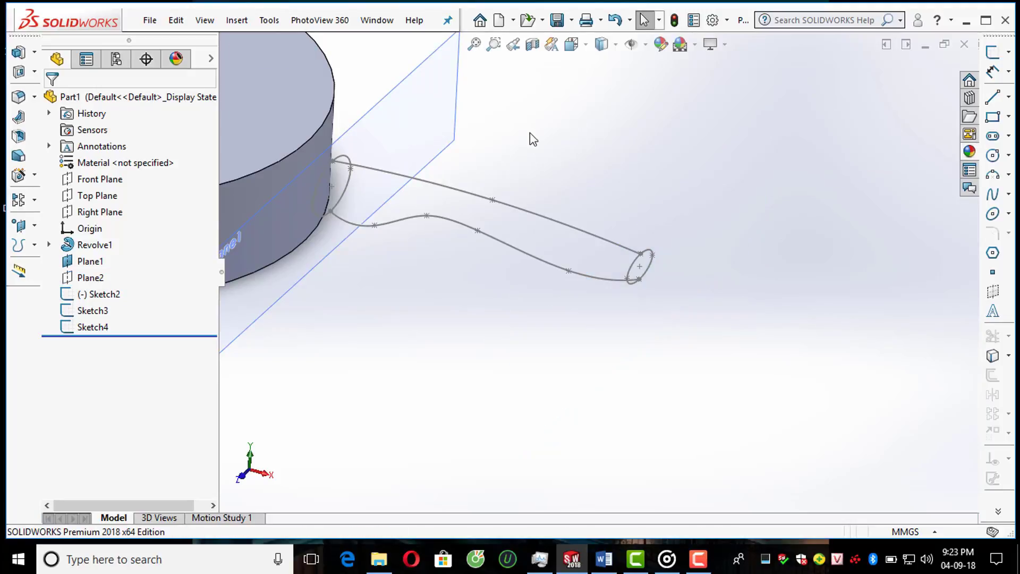
click(444, 115)
click(529, 66)
Step: Start a lofted boss using the ellipse nearest the disc and the smaller far-end ellipse as its profiles
mouse_move(726, 364)
middle_down()
mouse_move(545, 272)
mouse_move(492, 170)
mouse_move(237, 177)
mouse_move(273, 132)
mouse_move(310, 111)
mouse_move(318, 133)
mouse_move(301, 137)
middle_up()
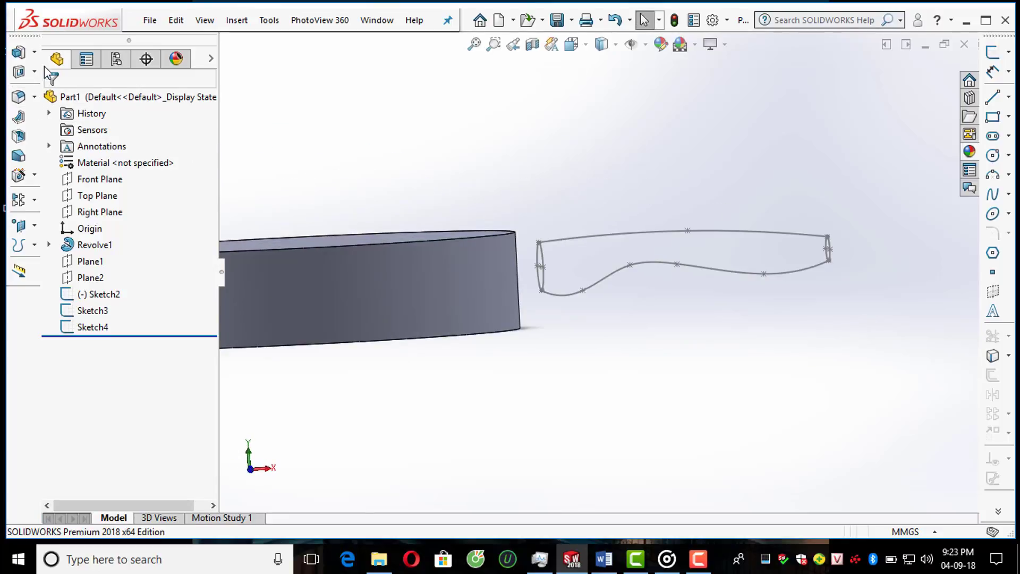
click(35, 50)
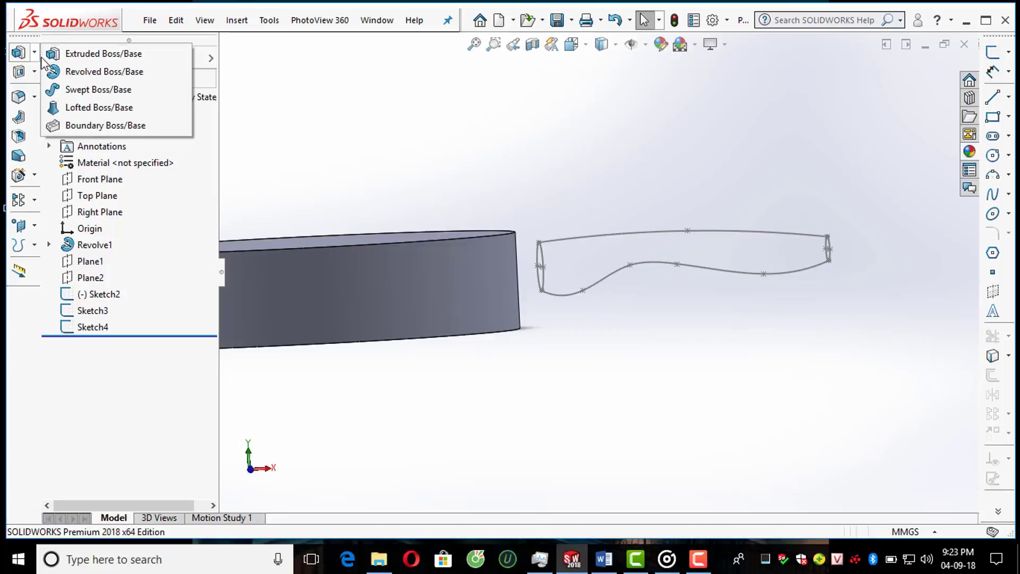
click(62, 107)
scroll(616, 280, down, 2)
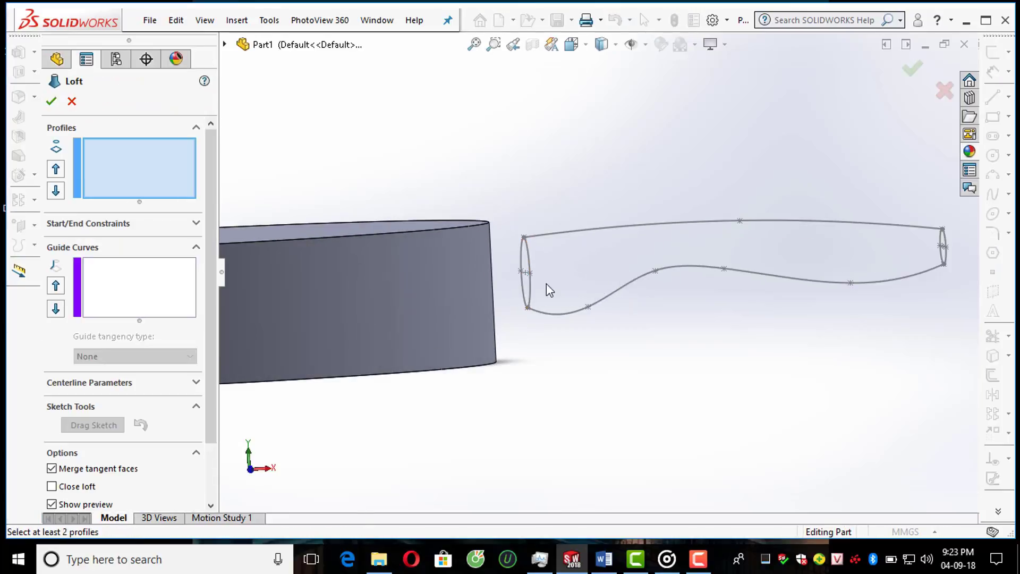
mouse_move(546, 283)
middle_down()
mouse_move(519, 279)
mouse_move(561, 270)
middle_up()
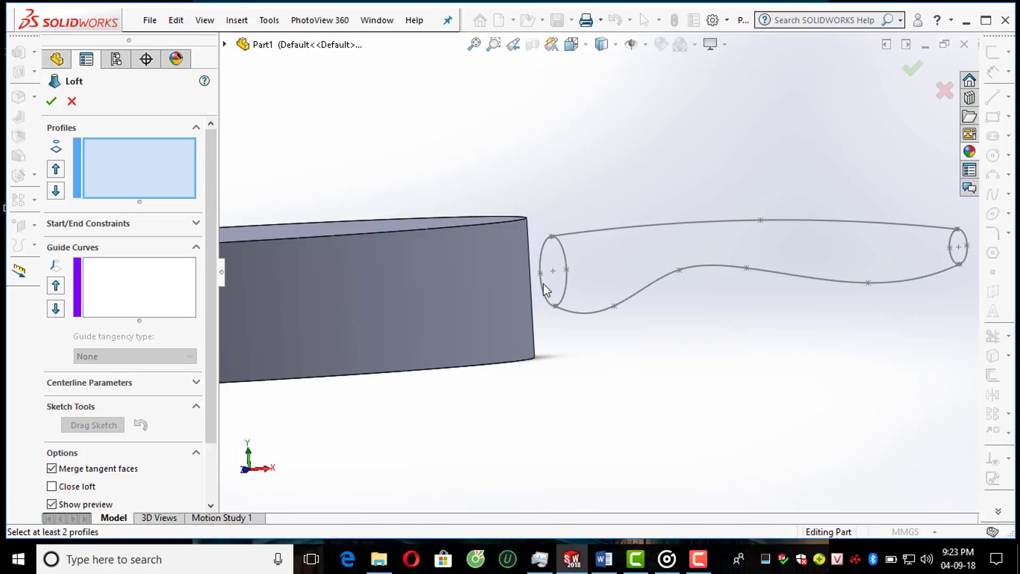
click(555, 301)
scroll(637, 287, up, 3)
scroll(802, 302, down, 2)
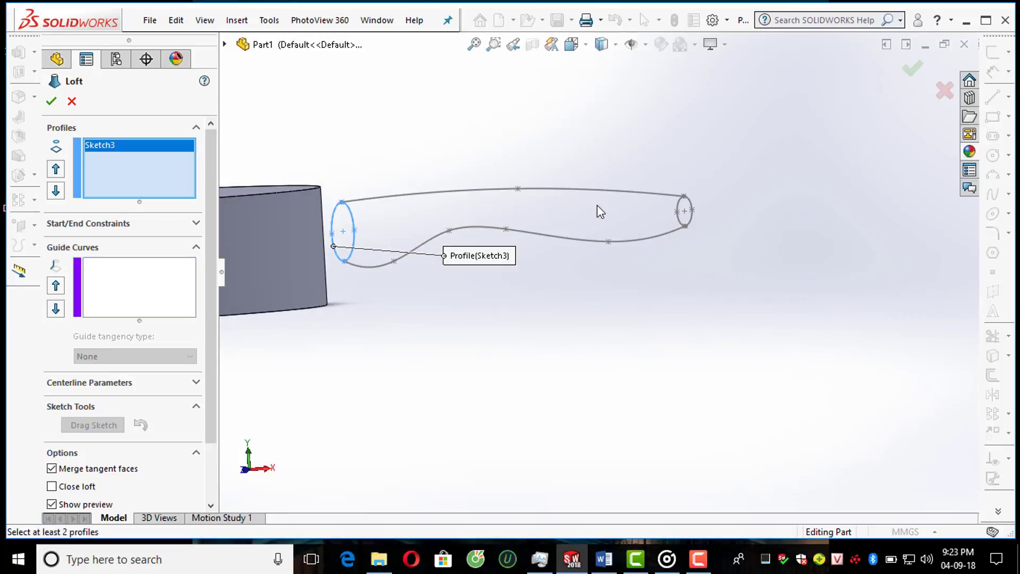
scroll(684, 223, down, 2)
click(671, 247)
scroll(774, 324, up, 3)
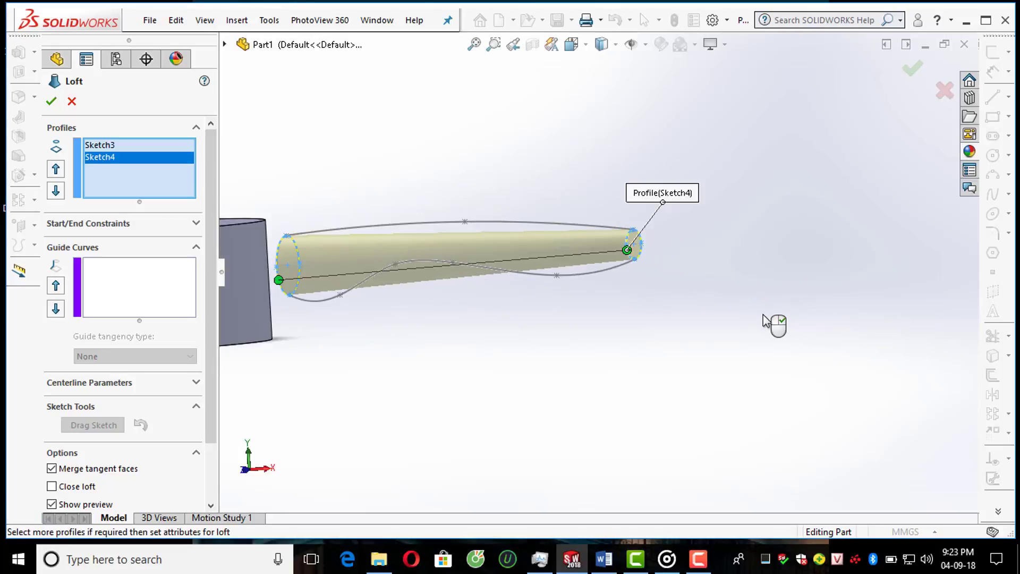
Step: Add the lower and upper splines as the loft's guide curves and create the handle
click(127, 280)
scroll(446, 296, down, 2)
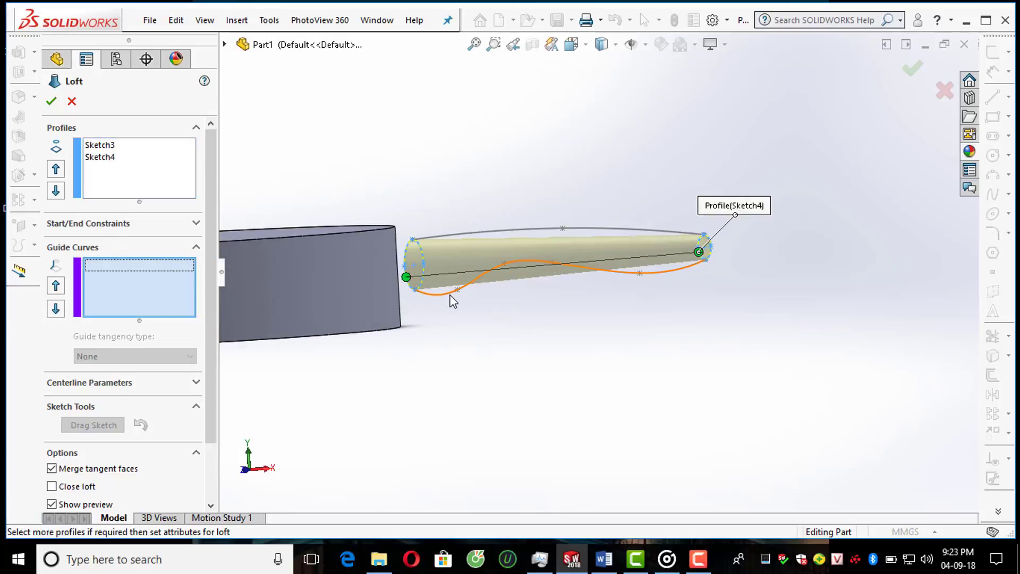
click(458, 289)
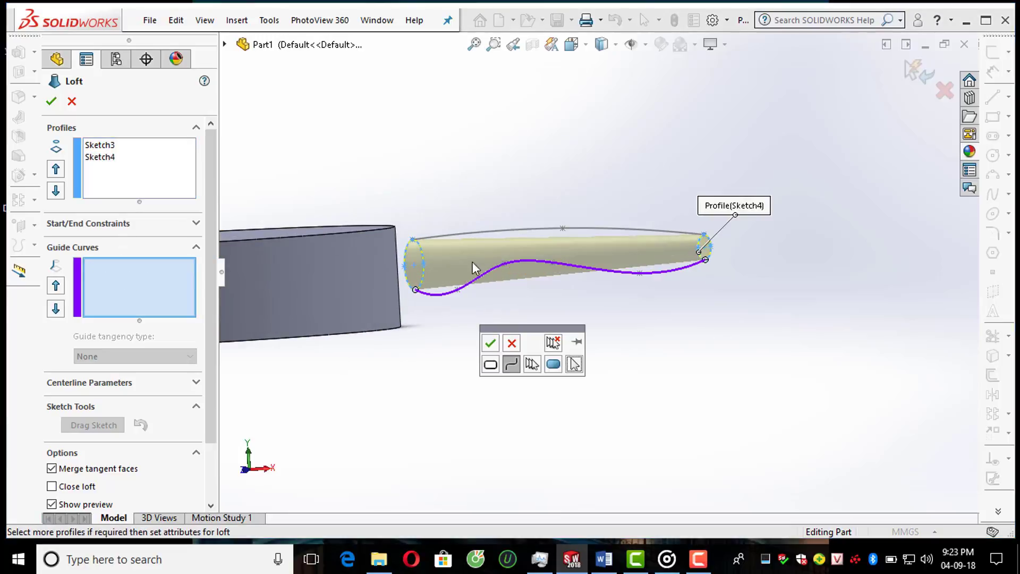
click(491, 342)
click(449, 238)
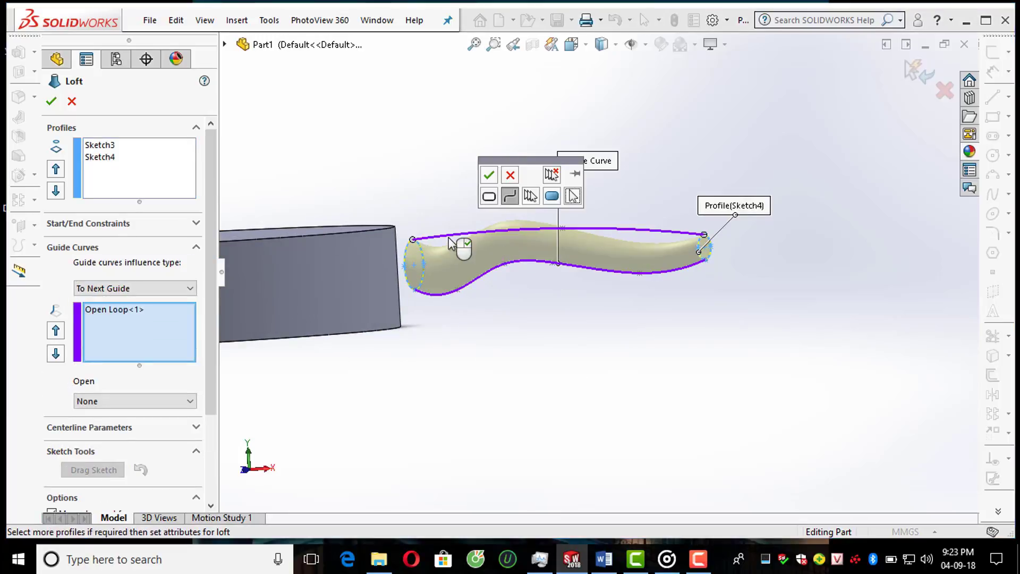
click(486, 178)
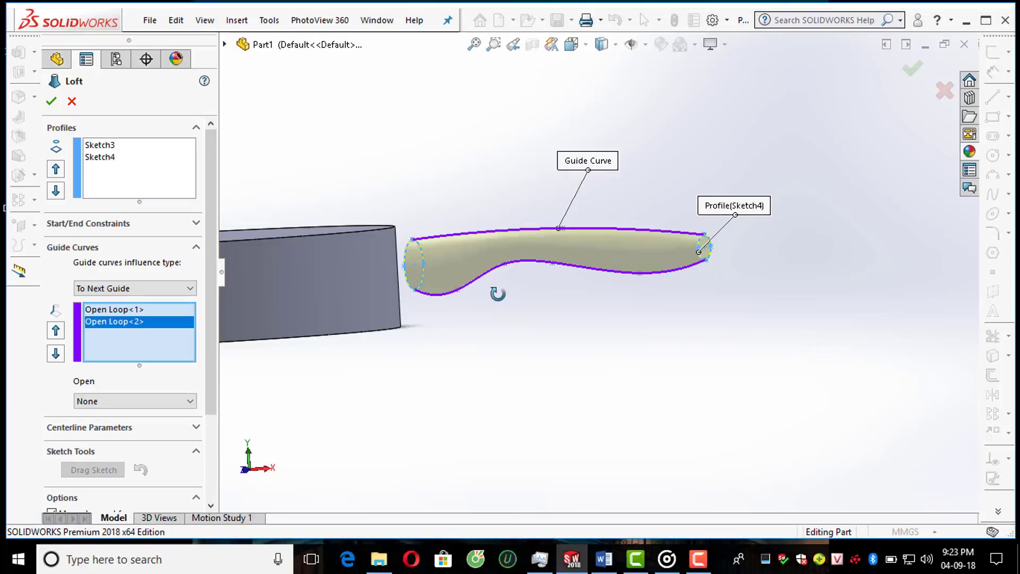
middle_drag(496, 291, 554, 339)
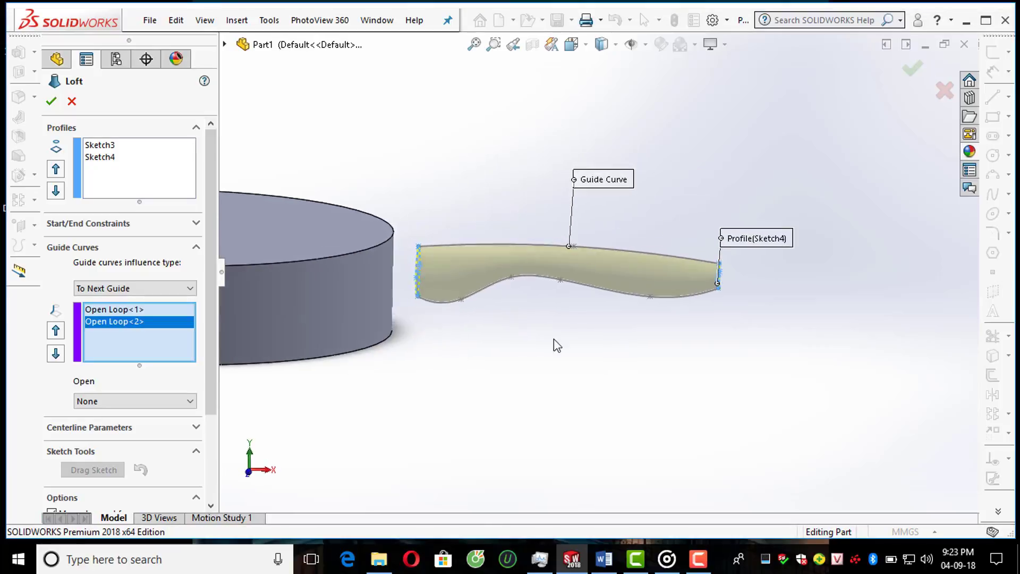
click(913, 69)
Step: Open a sketch on the handle's elliptical end face that faces the disc
middle_drag(754, 167, 428, 290)
scroll(460, 274, down, 3)
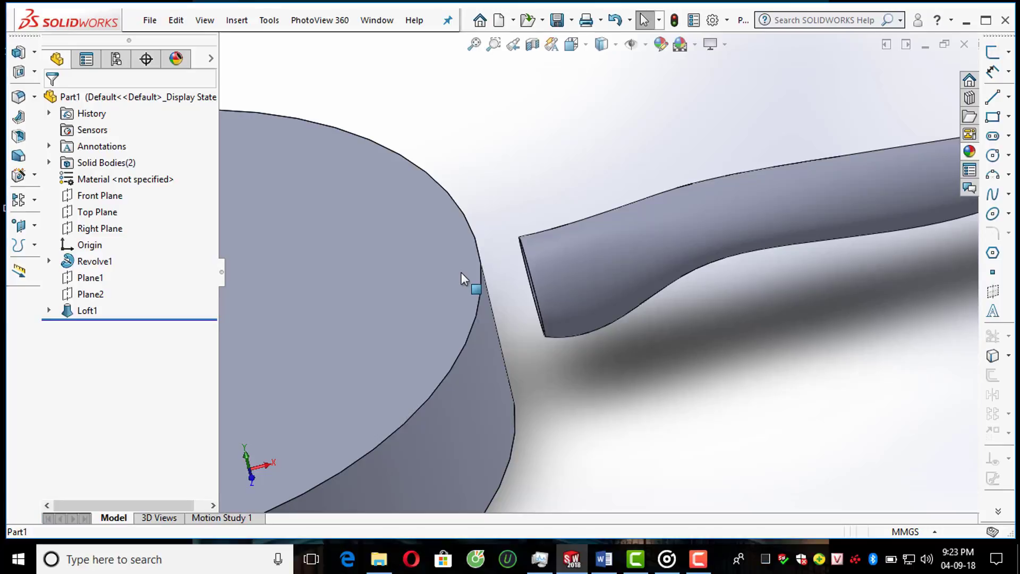
click(992, 51)
mouse_move(733, 285)
middle_down()
mouse_move(774, 267)
mouse_move(519, 309)
middle_up()
click(518, 304)
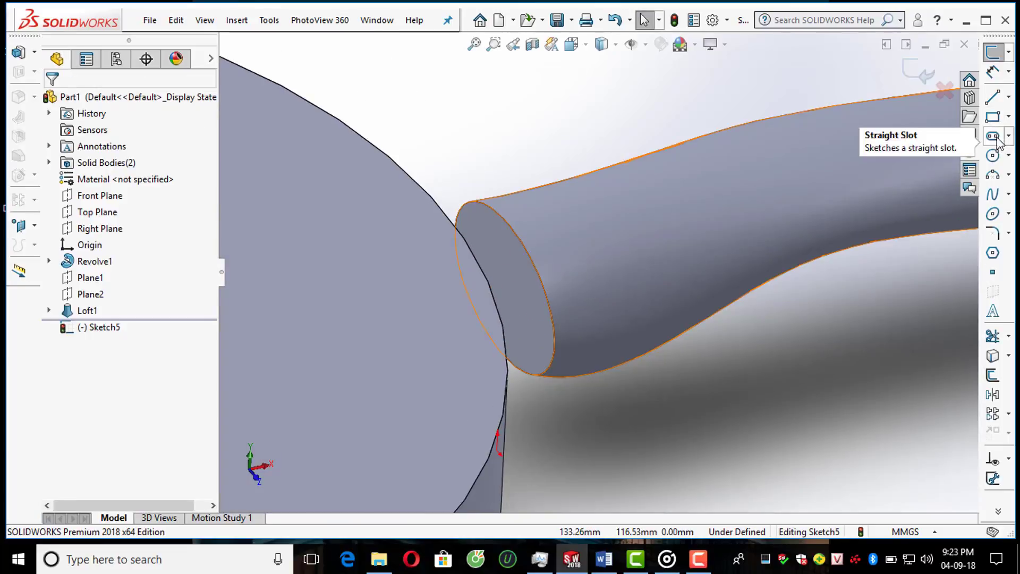
Step: Offset the end face's elliptical edge 4 mm inward and exit the sketch keeping its changes
click(993, 375)
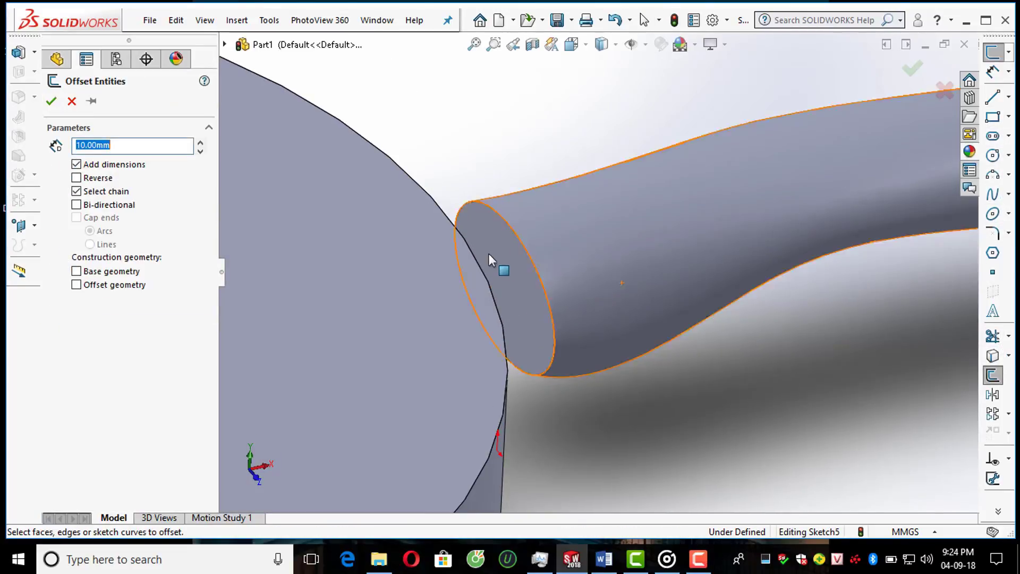
click(523, 246)
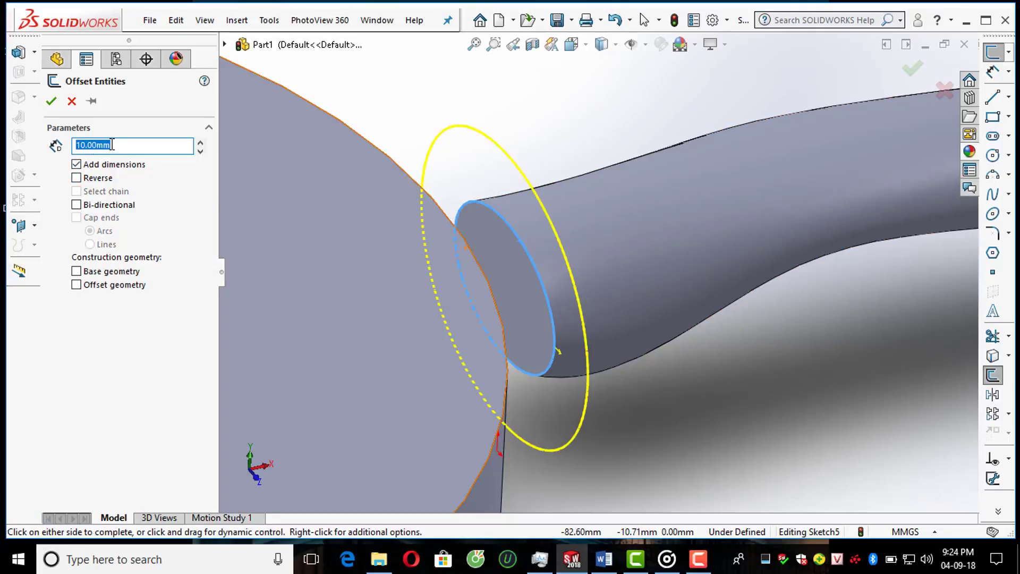
text(4)
key(Return)
click(77, 178)
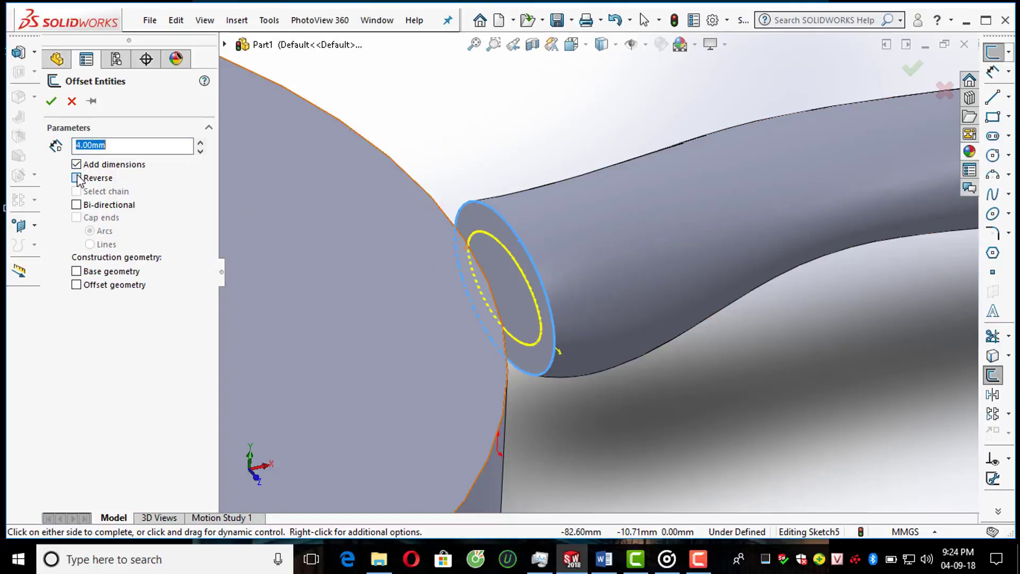
click(52, 101)
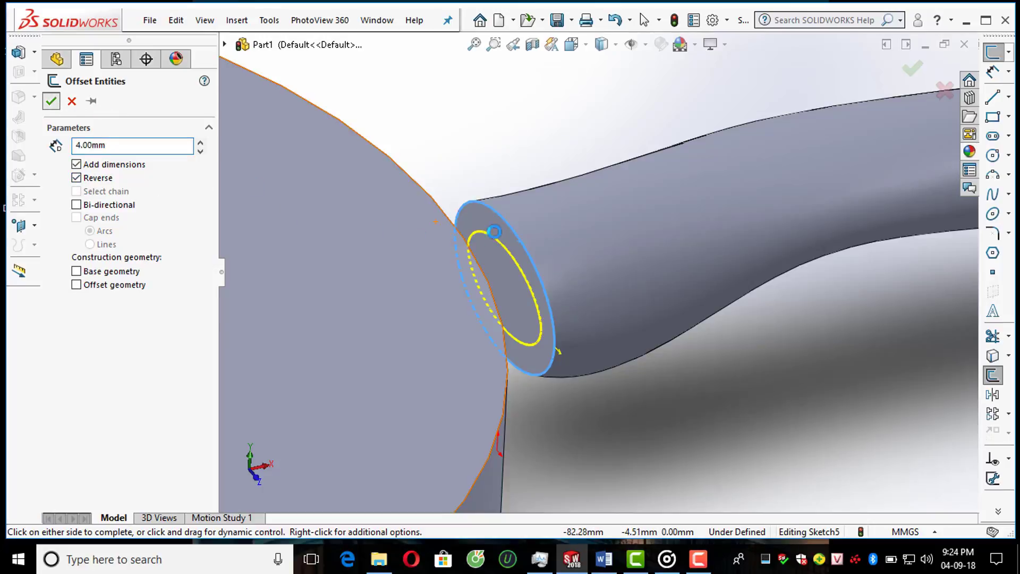
middle_drag(537, 232, 496, 260)
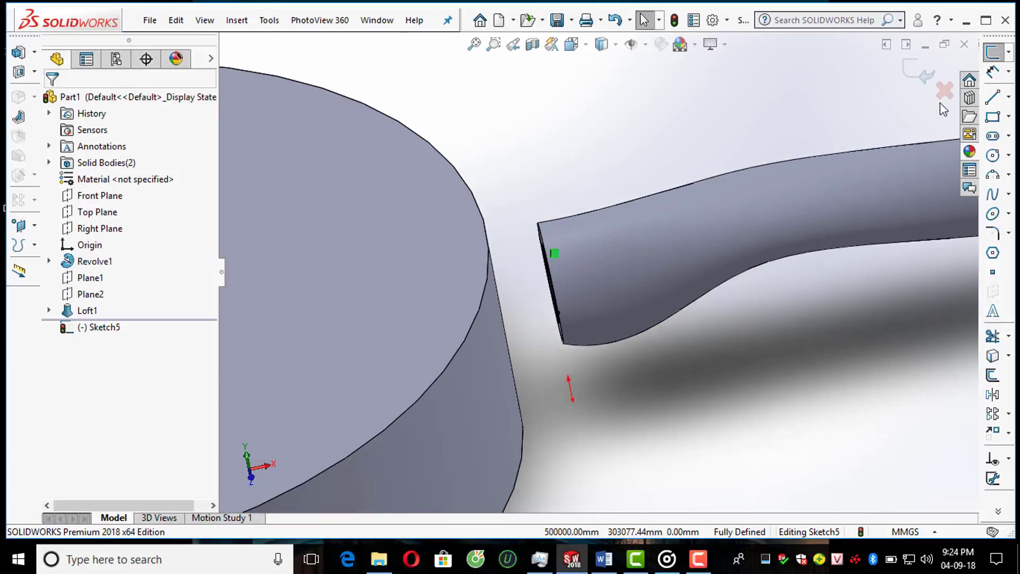
click(910, 74)
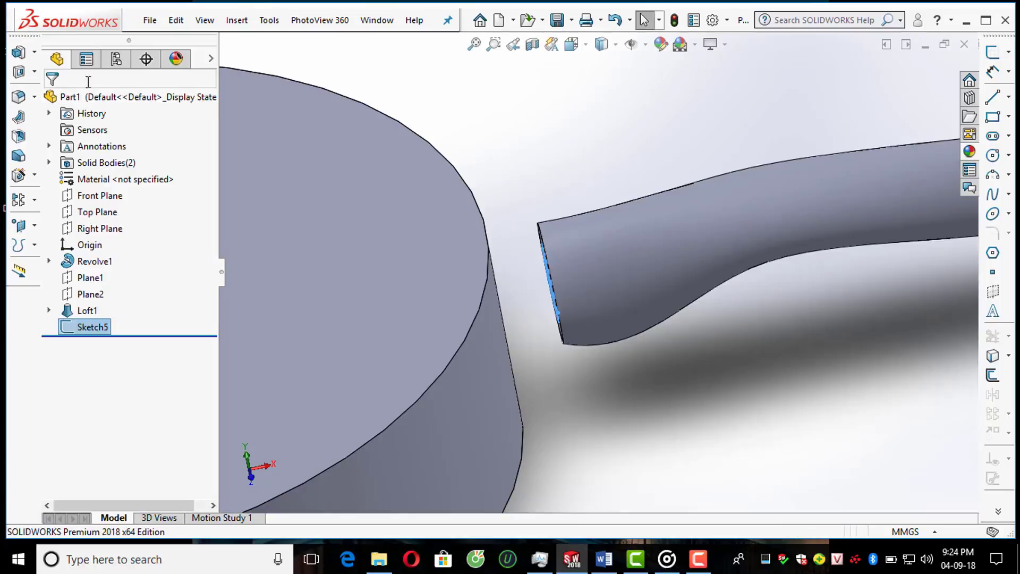
Step: Extrude the offset ellipse as a blind boss 20 mm deep towards the disc, merging the result
click(19, 55)
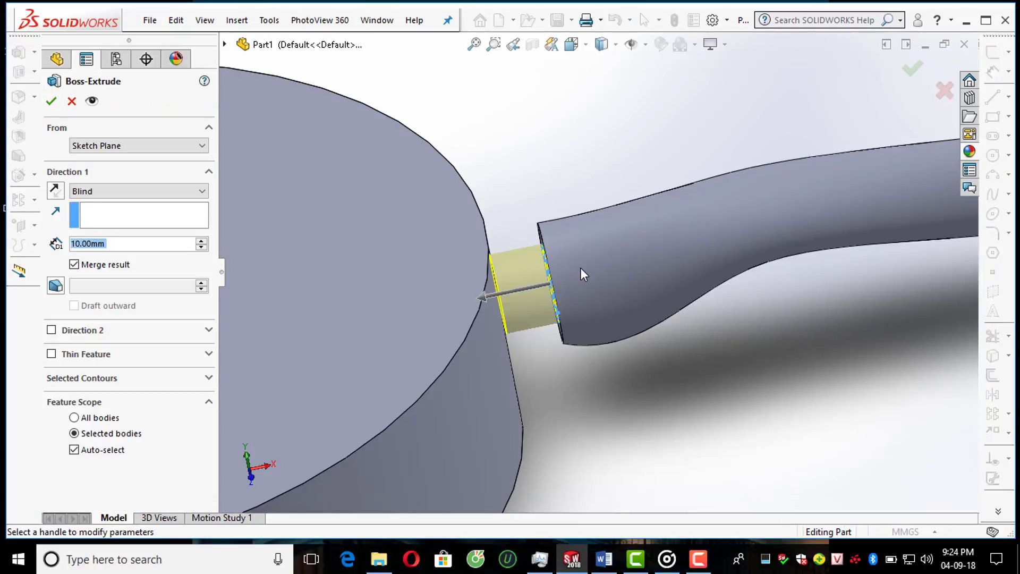
middle_drag(583, 273, 563, 213)
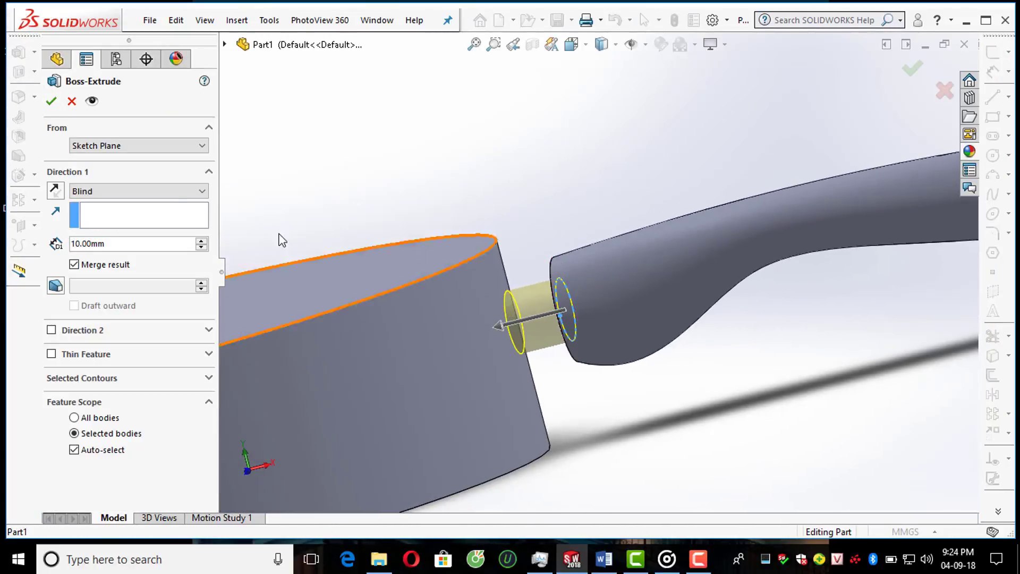
click(127, 245)
text(20)
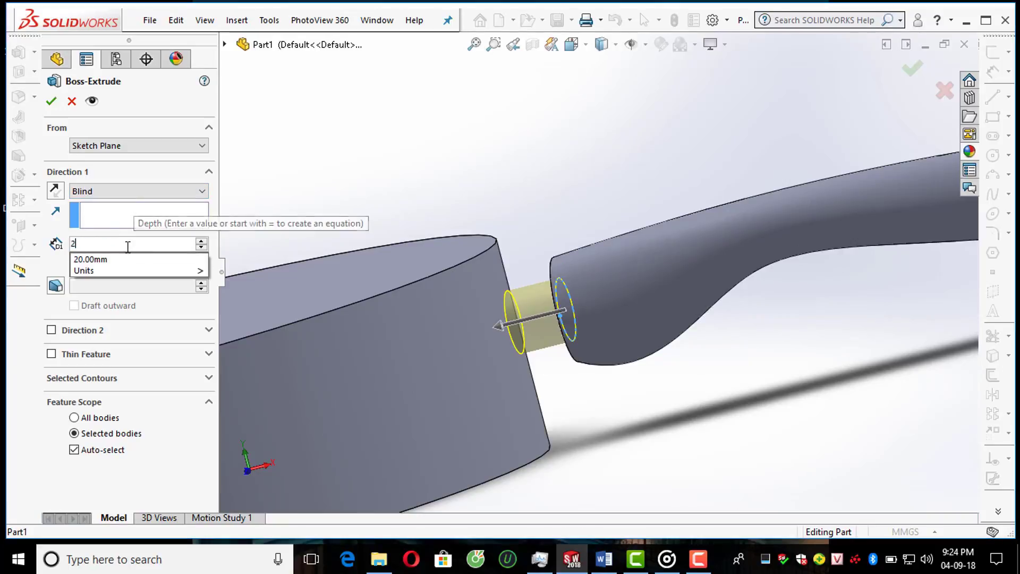
key(Return)
middle_drag(499, 280, 542, 287)
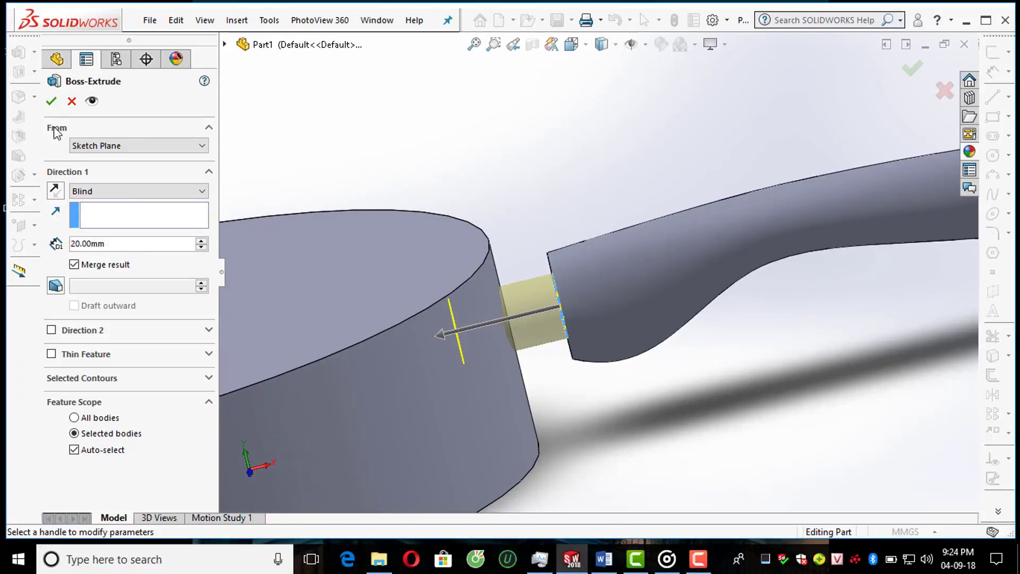
click(50, 104)
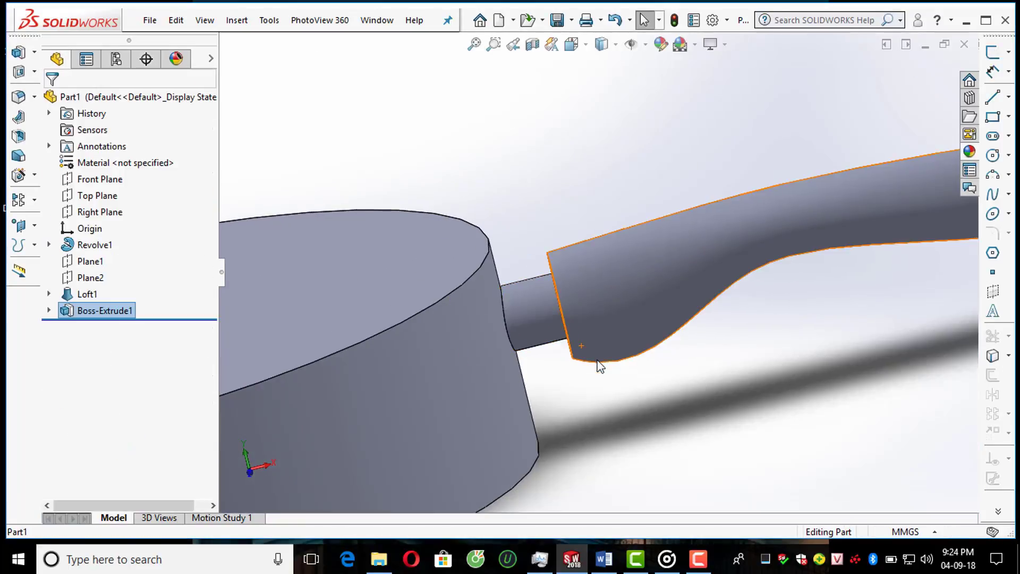
Step: Examine the neck joining the handle to the disc and the overall pan shape from several angles
click(597, 357)
scroll(579, 355, up, 3)
click(579, 355)
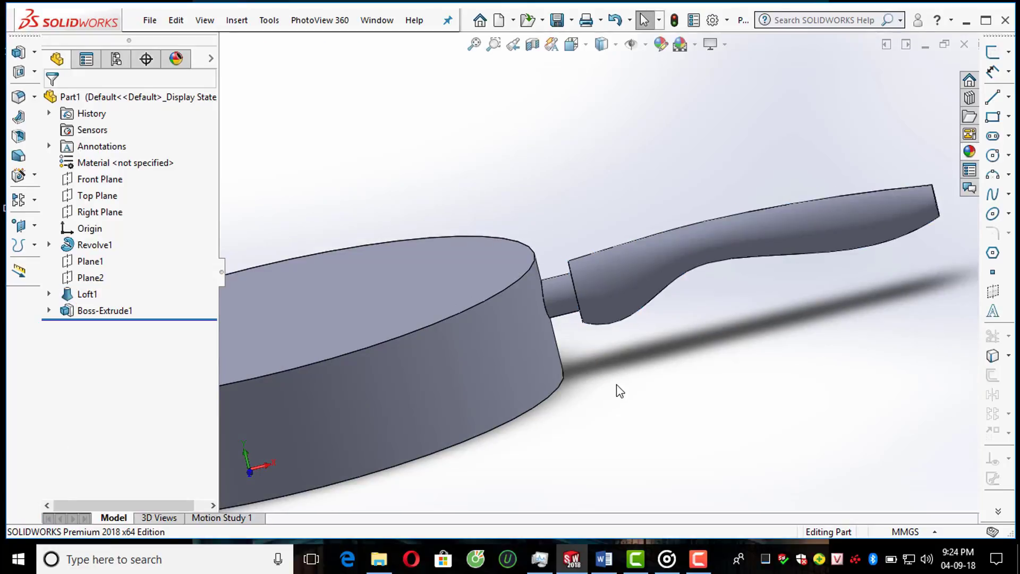
scroll(616, 387, up, 4)
mouse_move(615, 388)
middle_down()
mouse_move(636, 358)
mouse_move(612, 377)
middle_up()
scroll(609, 321, down, 3)
middle_drag(539, 314, 588, 316)
scroll(589, 316, up, 4)
middle_drag(446, 244, 451, 260)
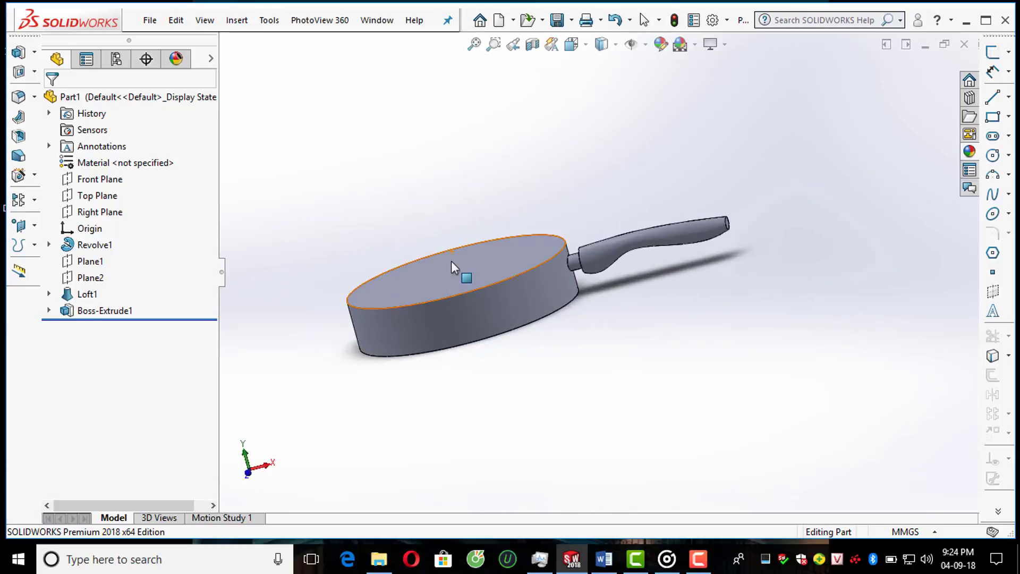
Step: Fillet the disc's bottom outer edge with a symmetric 15 mm radius
click(21, 104)
scroll(467, 323, down, 3)
scroll(501, 353, up, 3)
middle_drag(501, 352, 542, 349)
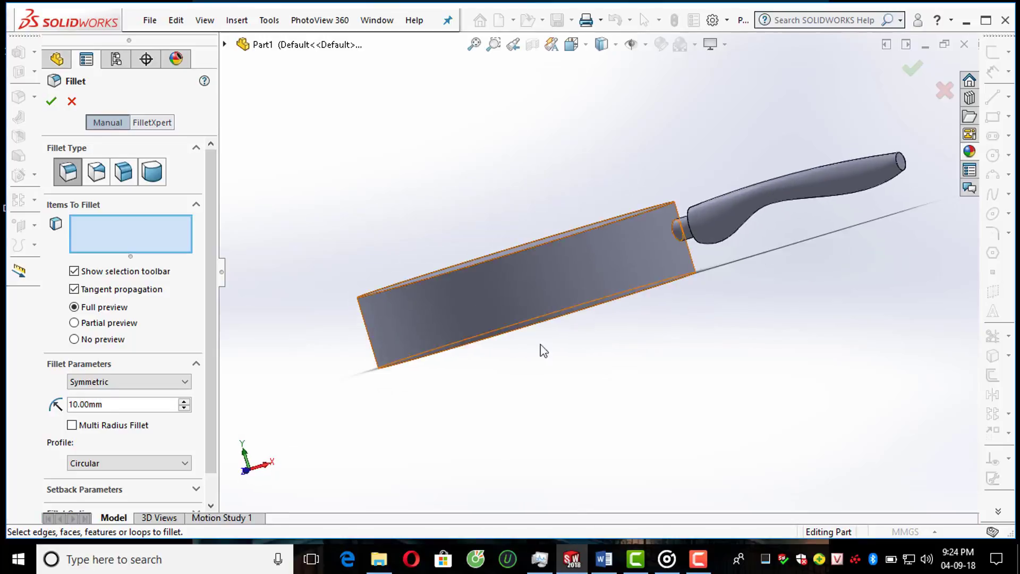
scroll(542, 351, down, 3)
click(550, 287)
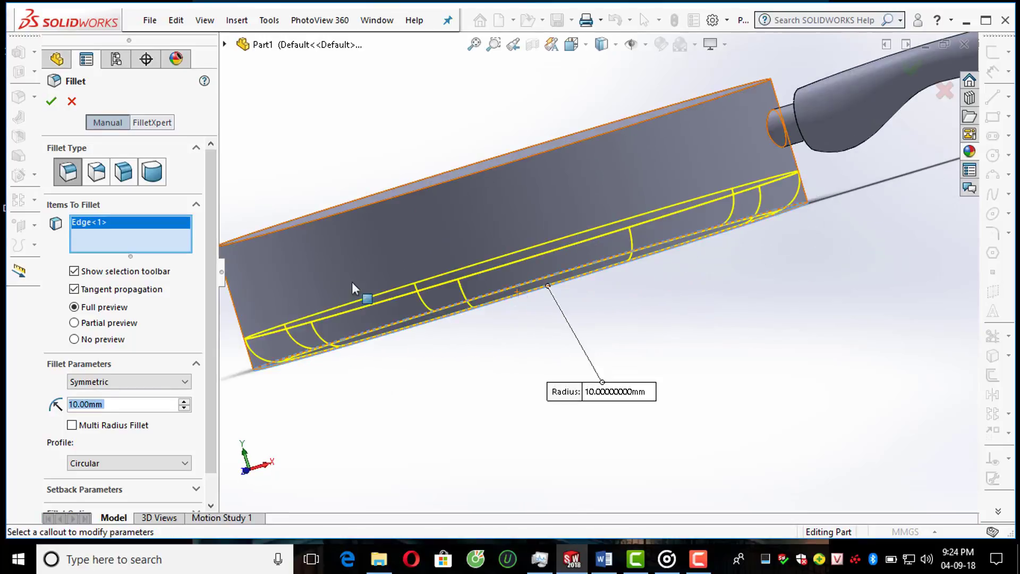
mouse_move(628, 270)
middle_down()
mouse_move(611, 256)
mouse_move(630, 255)
middle_up()
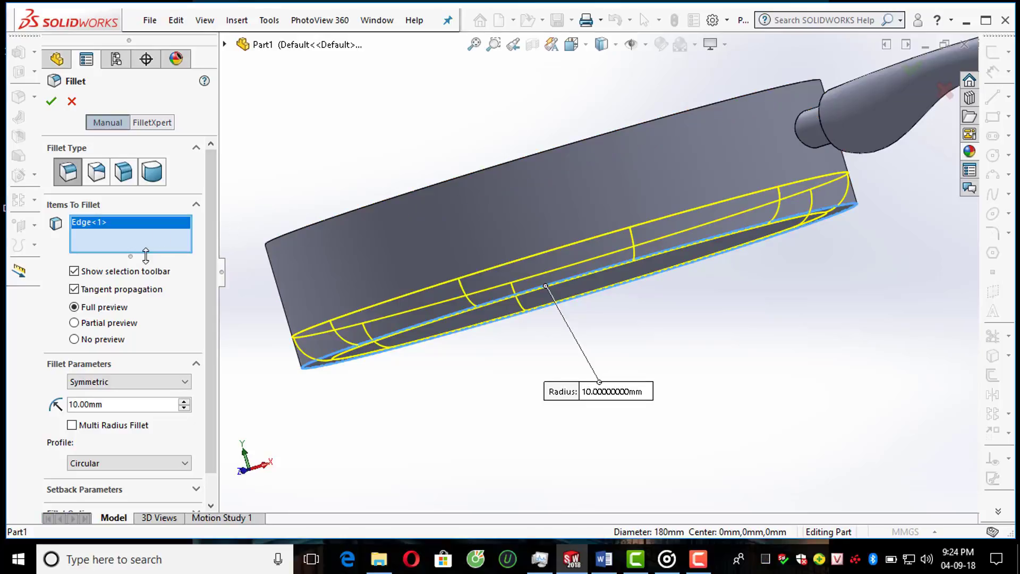
click(93, 403)
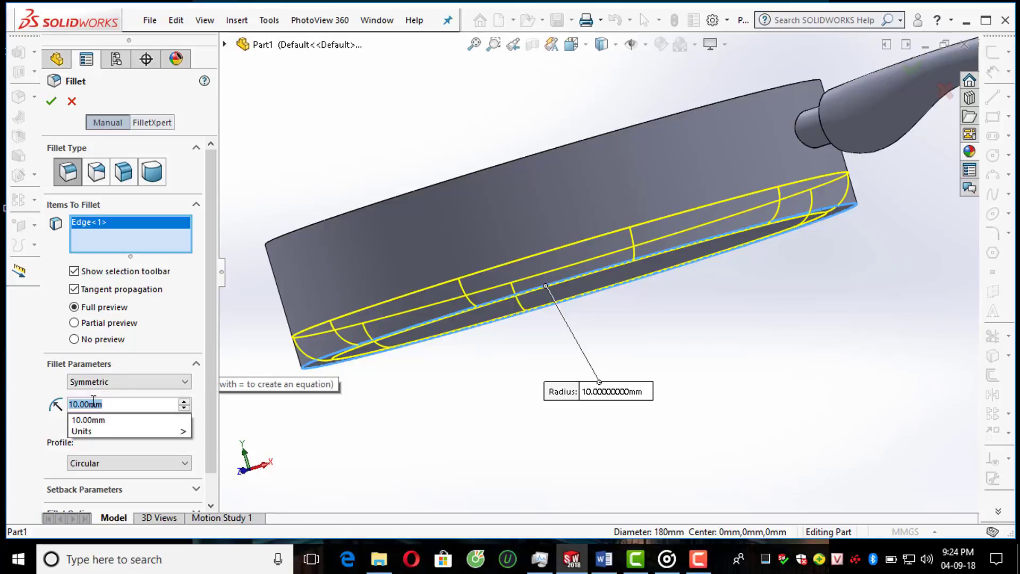
text(15)
key(Return)
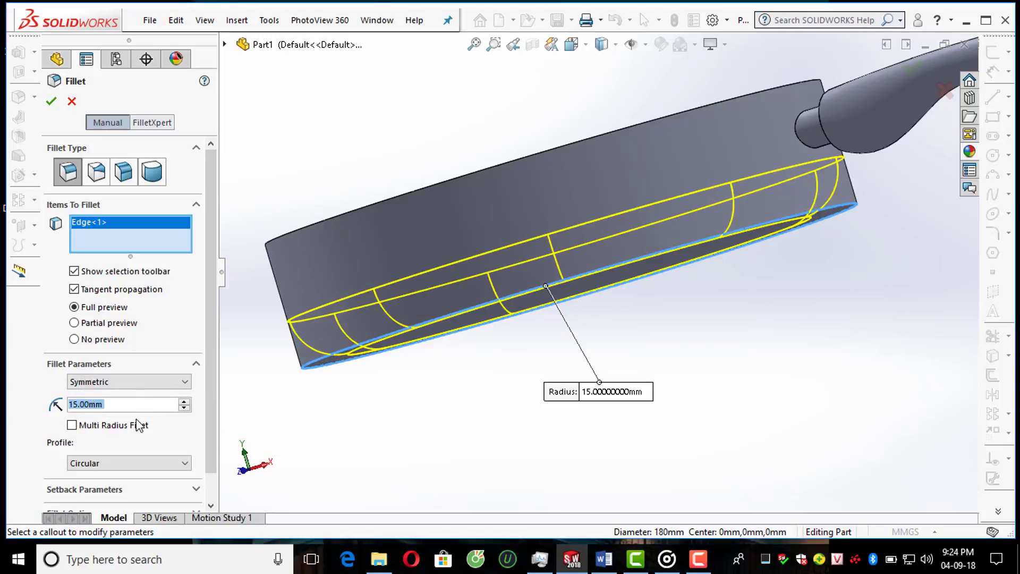
click(52, 101)
Step: Start a symmetric fillet on the handle's end edge next to the neck and set its radius to 2 mm
middle_drag(285, 166, 498, 259)
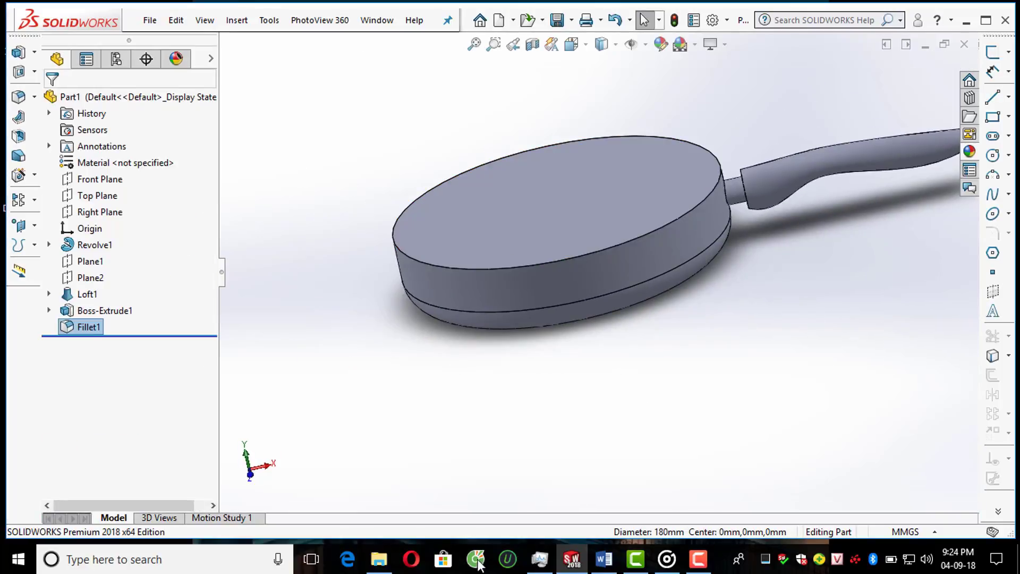
middle_drag(499, 405, 674, 259)
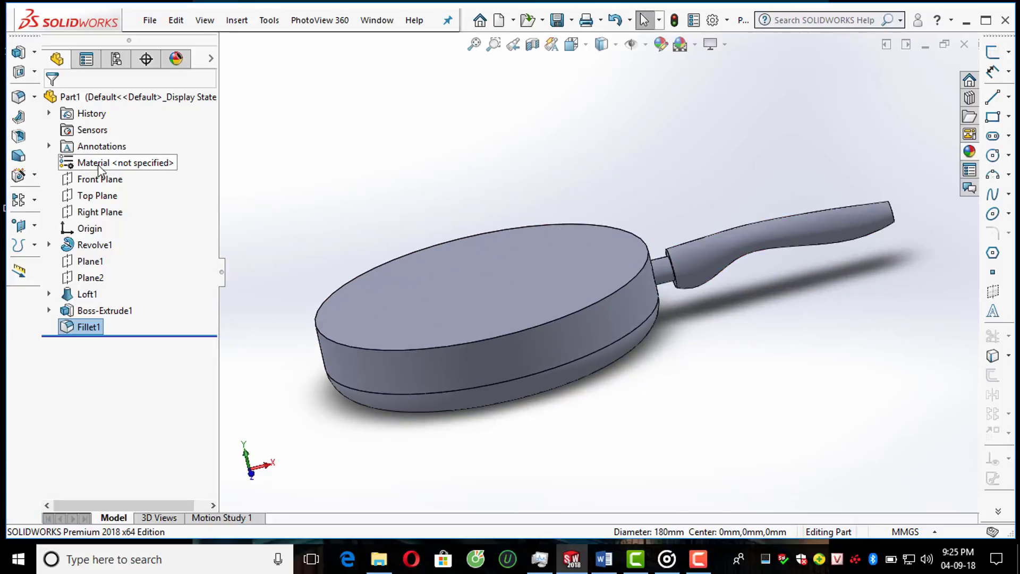
click(18, 96)
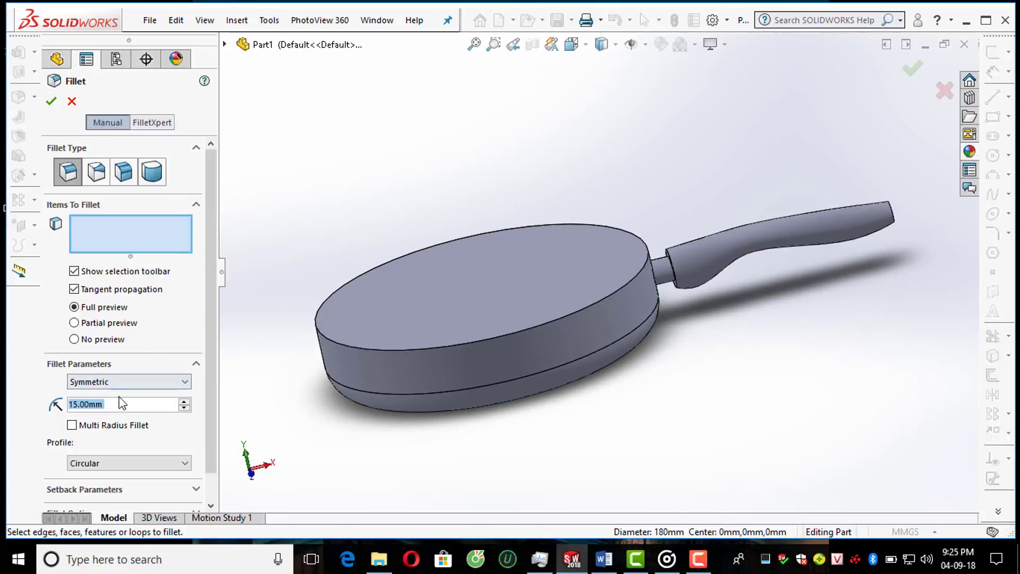
text(1)
key(Return)
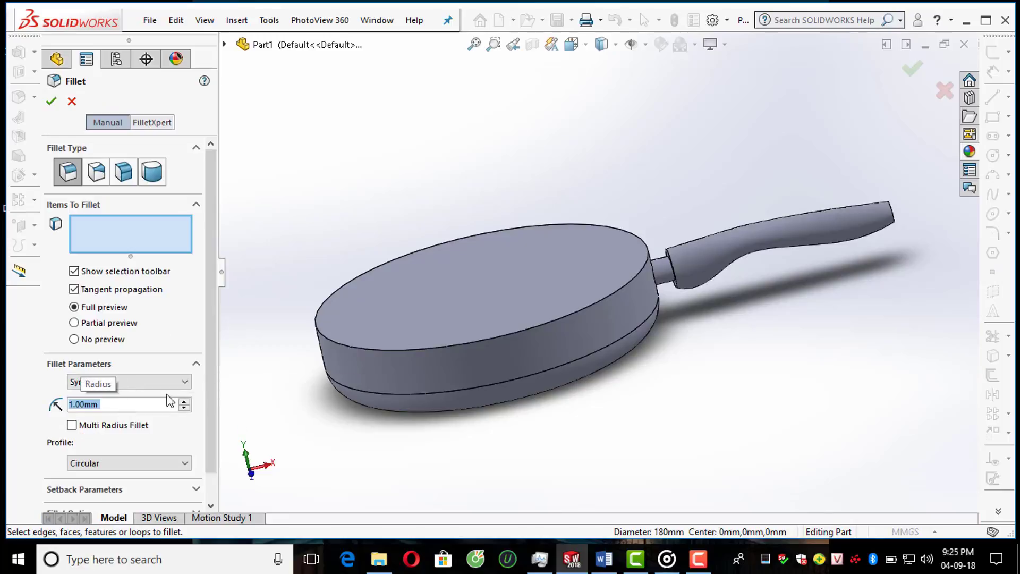
scroll(664, 253, down, 4)
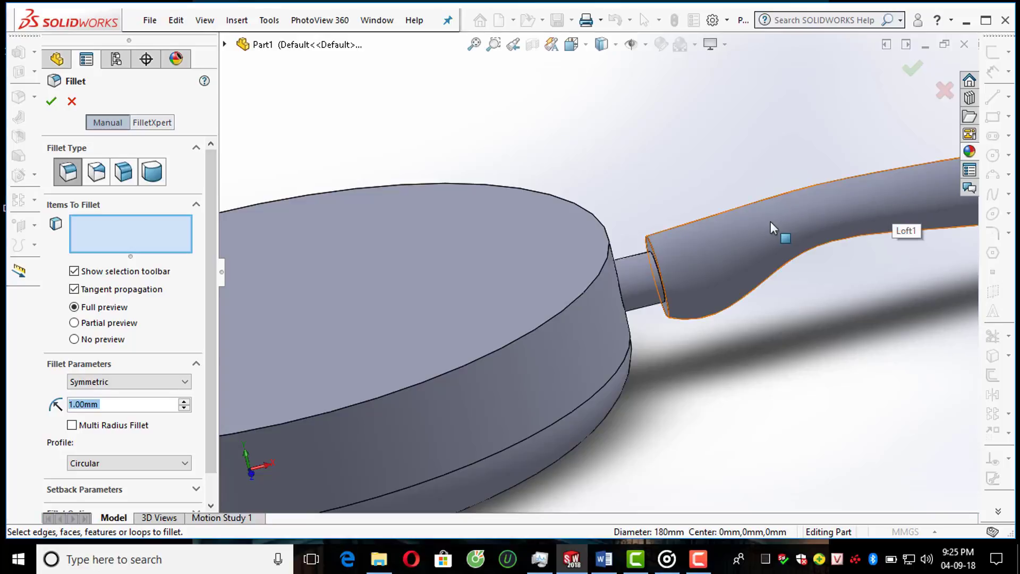
scroll(669, 278, down, 3)
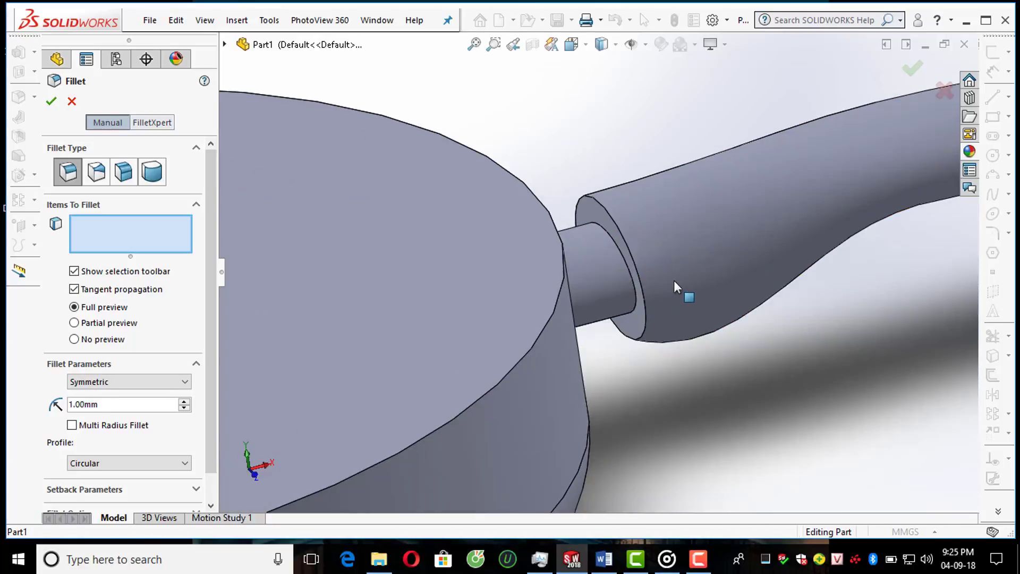
click(643, 295)
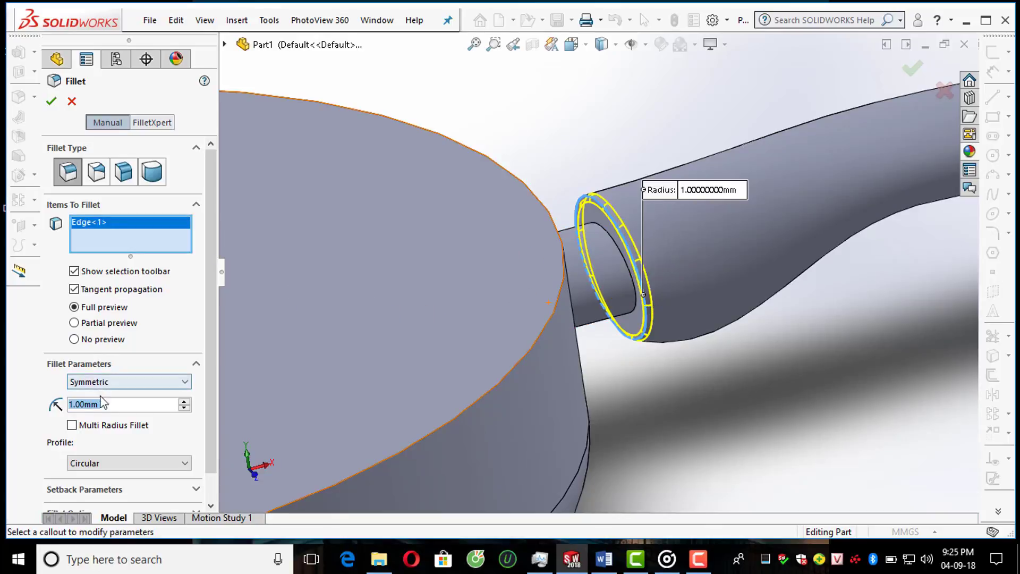
text(2)
key(Return)
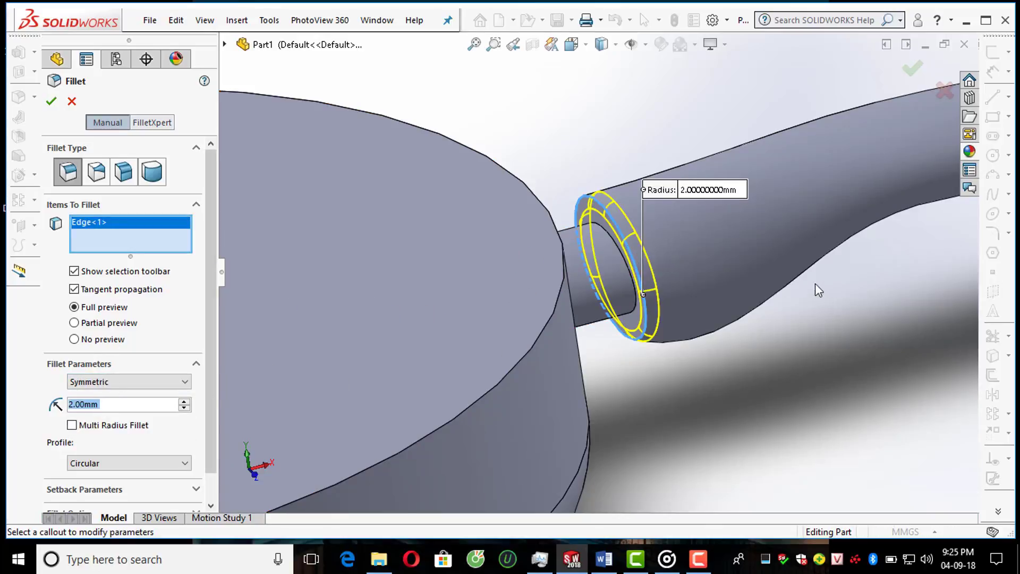
Step: Add the handle's far end face to the fillet, set the radius to 3 mm and apply it
middle_drag(815, 282, 730, 277)
scroll(712, 299, up, 5)
scroll(856, 203, down, 4)
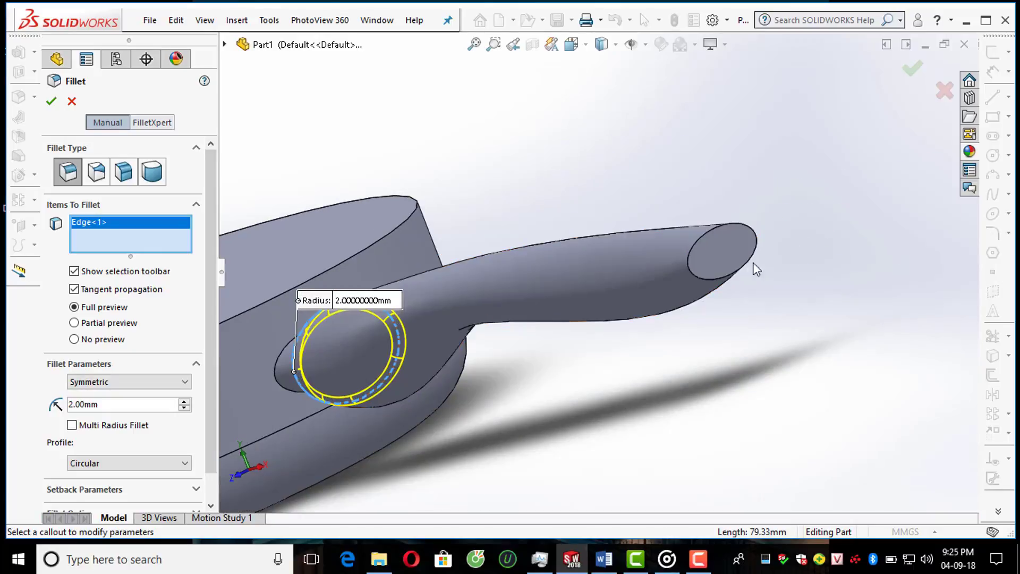
click(740, 269)
scroll(757, 311, up, 2)
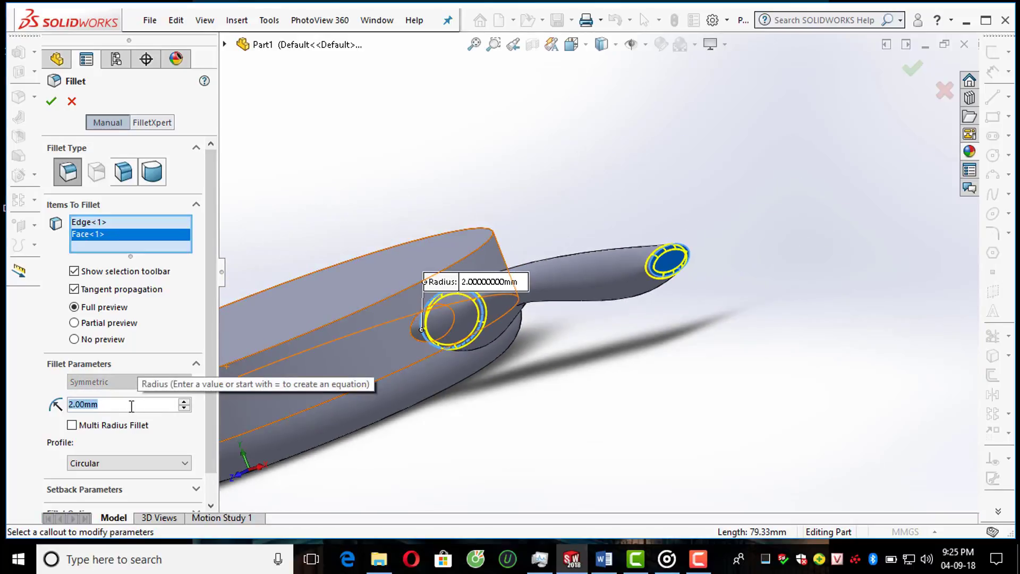
text(3)
key(Return)
middle_drag(405, 352, 607, 310)
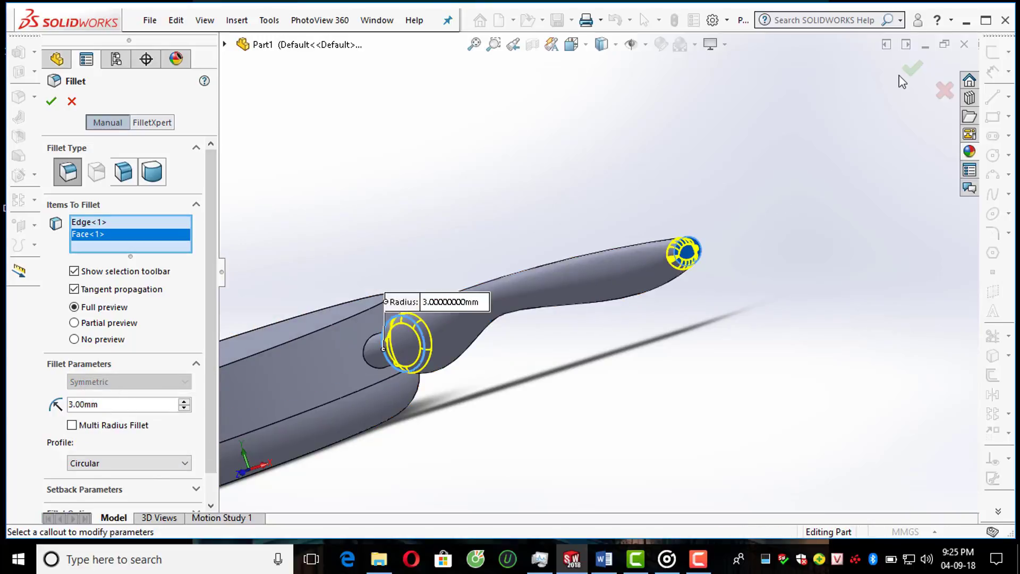
click(912, 68)
middle_drag(587, 323, 649, 323)
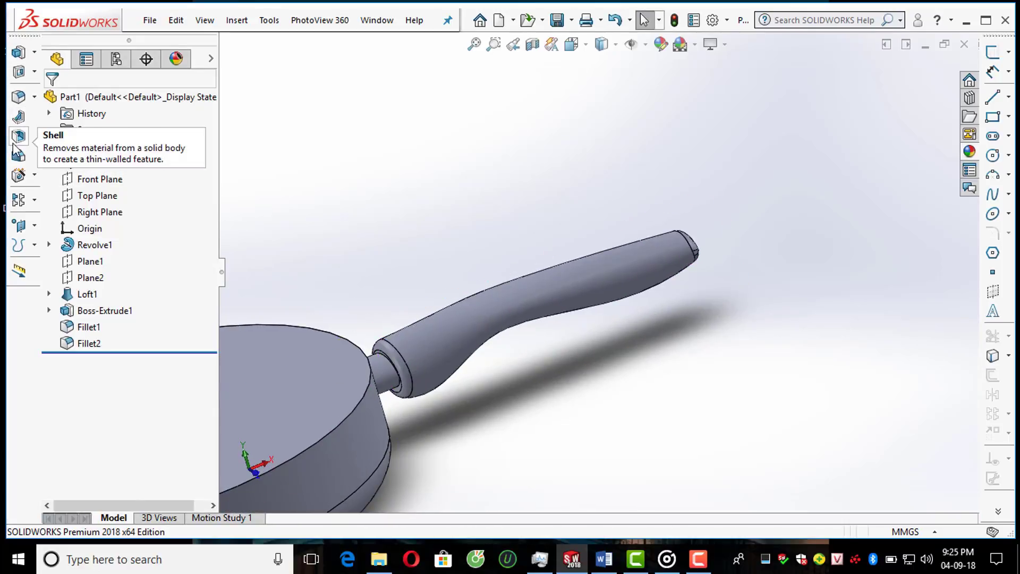
Step: Fillet the neck's outer face with a 1 mm radius, rounding its junctions with the disc and the handle
click(19, 116)
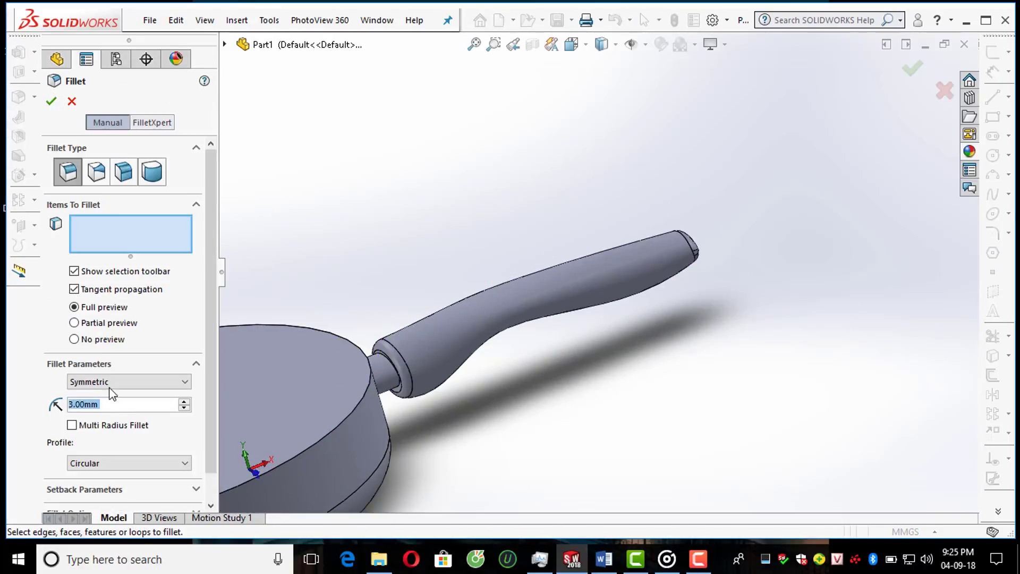
text(1)
scroll(366, 384, down, 7)
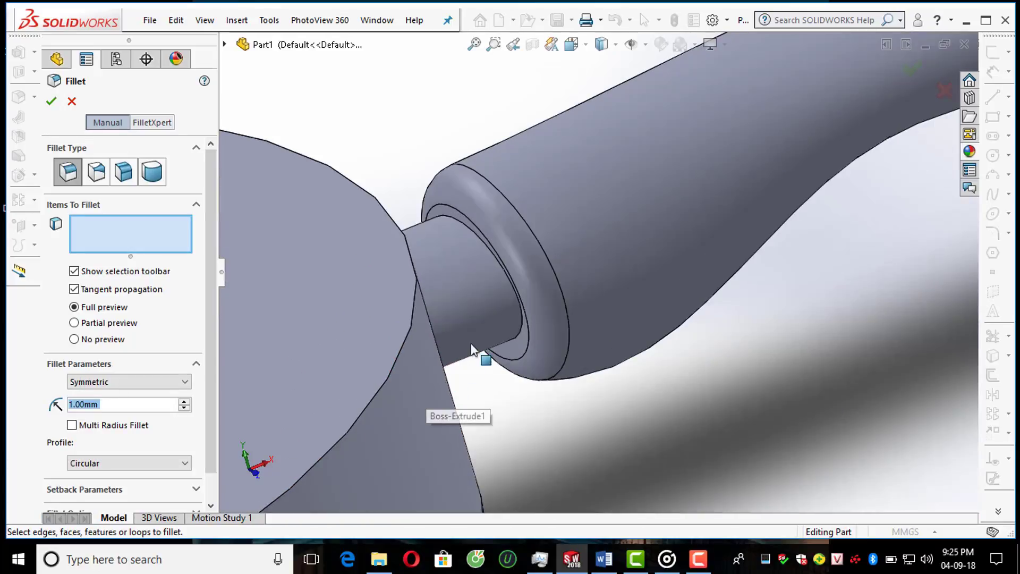
scroll(472, 350, up, 3)
click(460, 332)
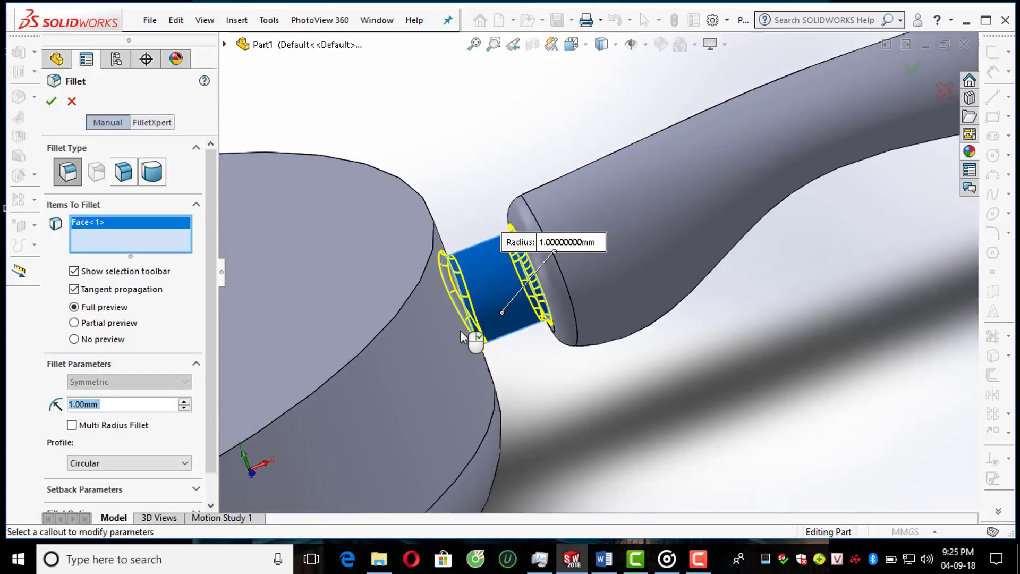
scroll(460, 336, up, 5)
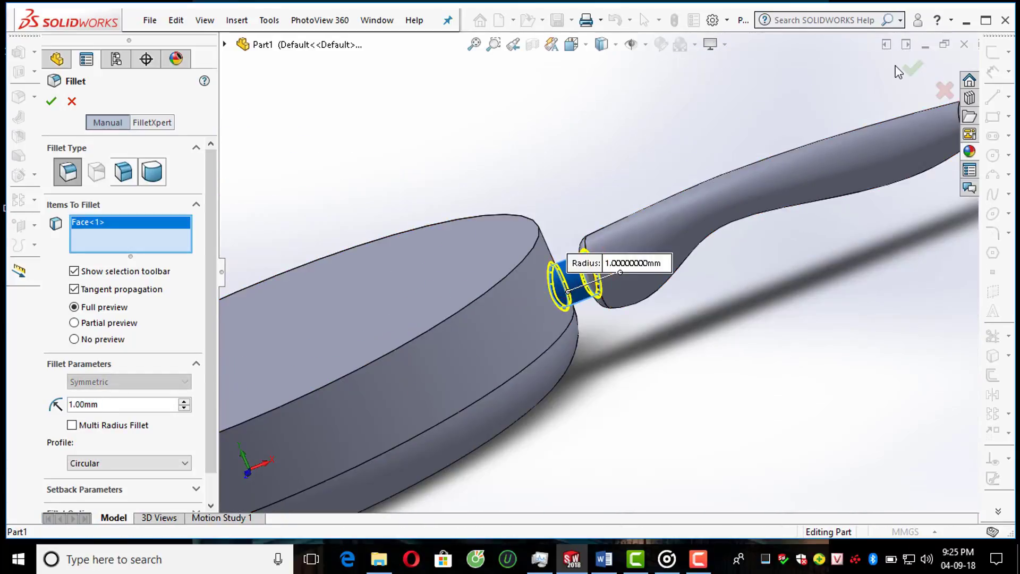
click(911, 69)
Step: Open a new sketch on the Front Plane
scroll(728, 119, up, 8)
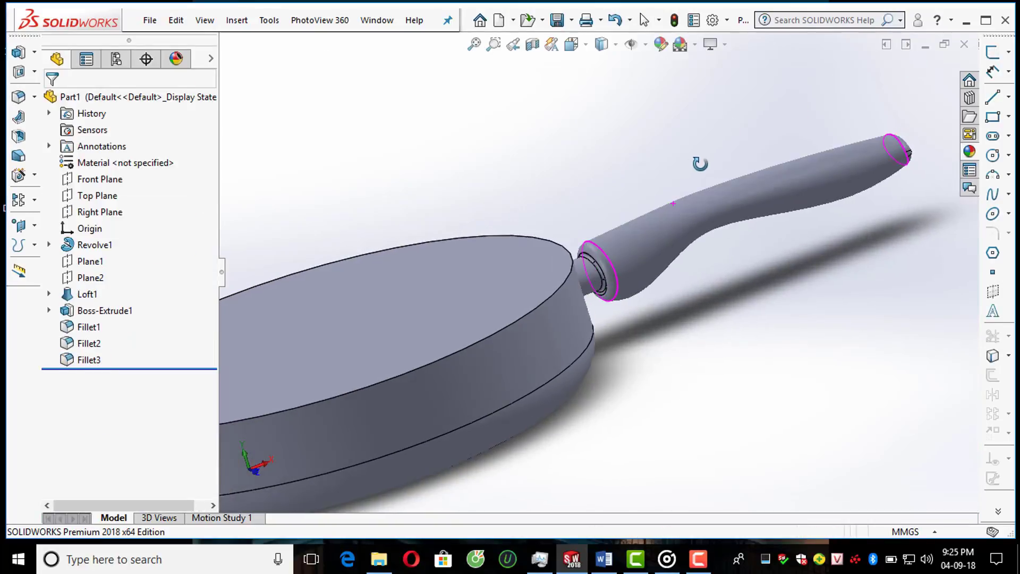
middle_drag(695, 174, 624, 219)
scroll(603, 230, up, 3)
scroll(539, 284, down, 2)
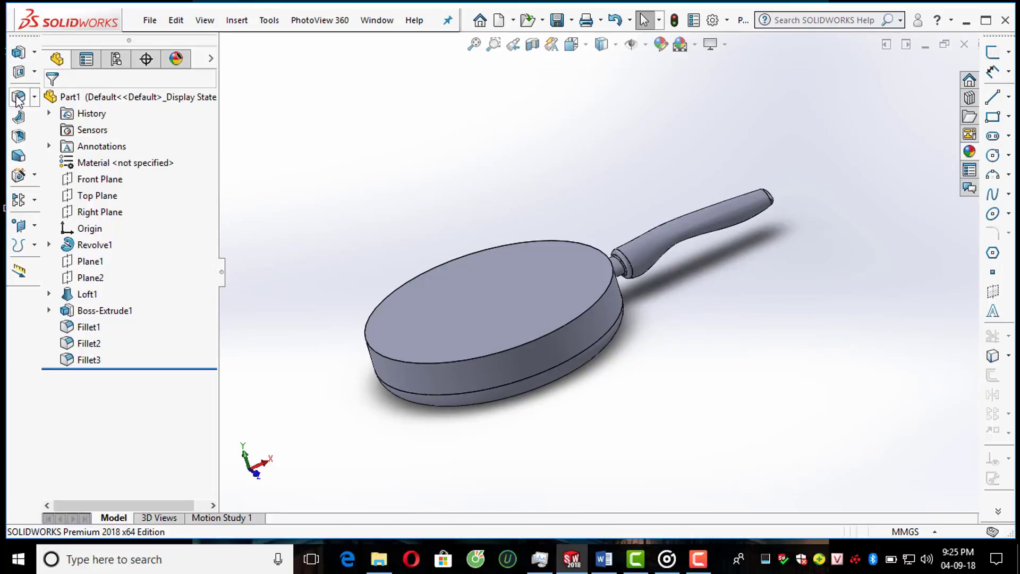
click(993, 52)
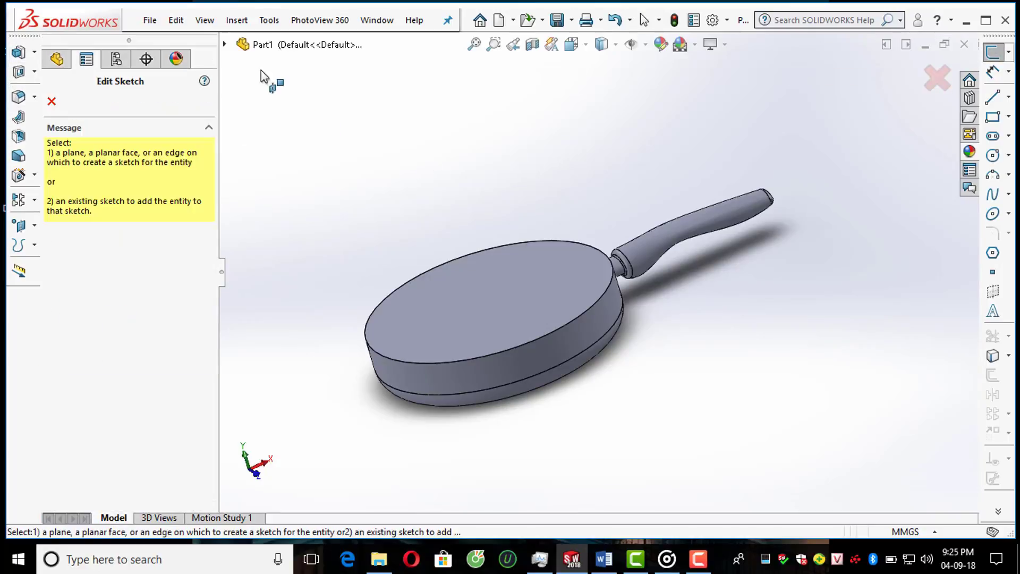
click(224, 44)
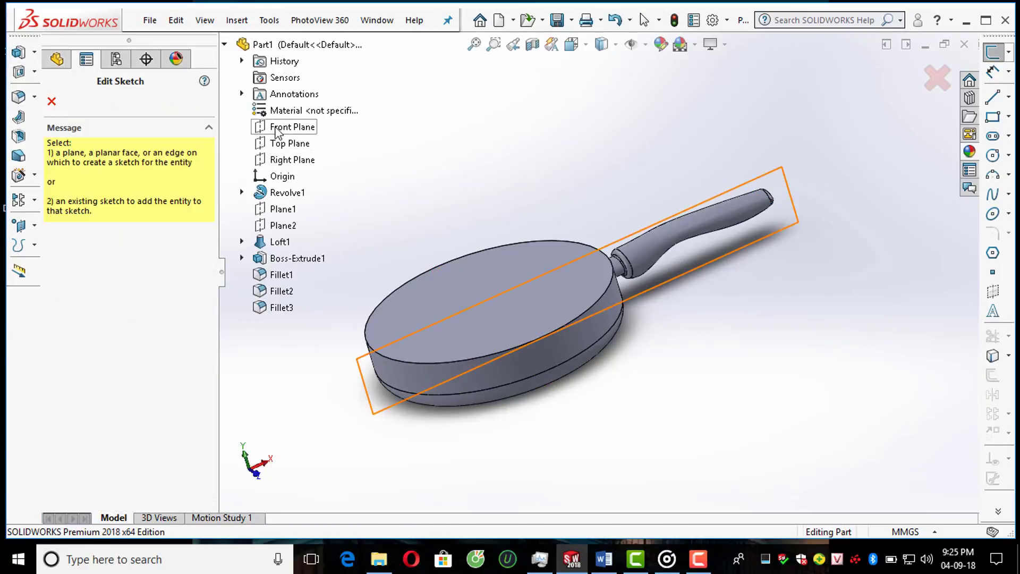
click(277, 128)
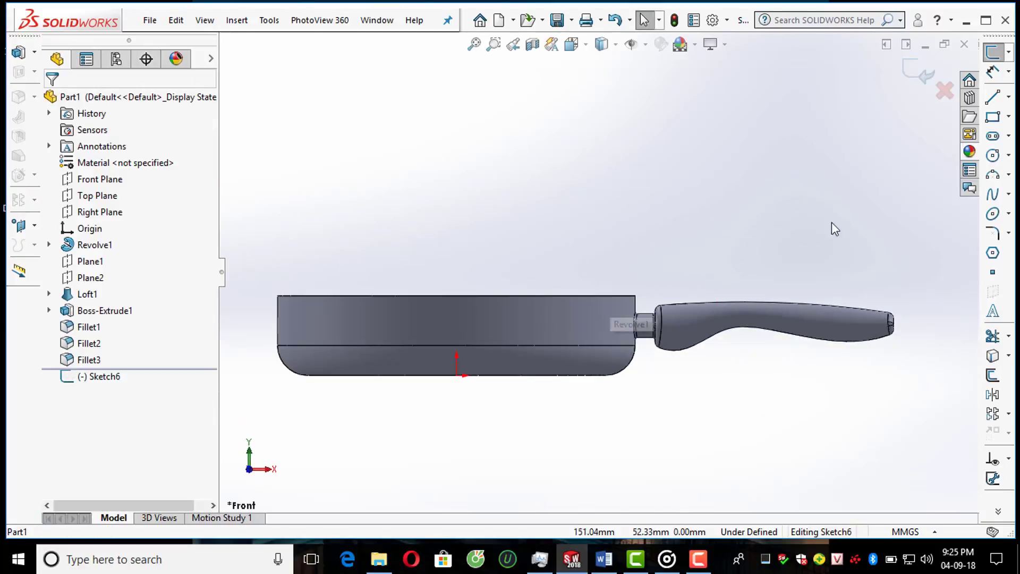
Step: Try to offset the disc's flat bottom edge 4 mm inward in the sketch and undo the offset
click(991, 375)
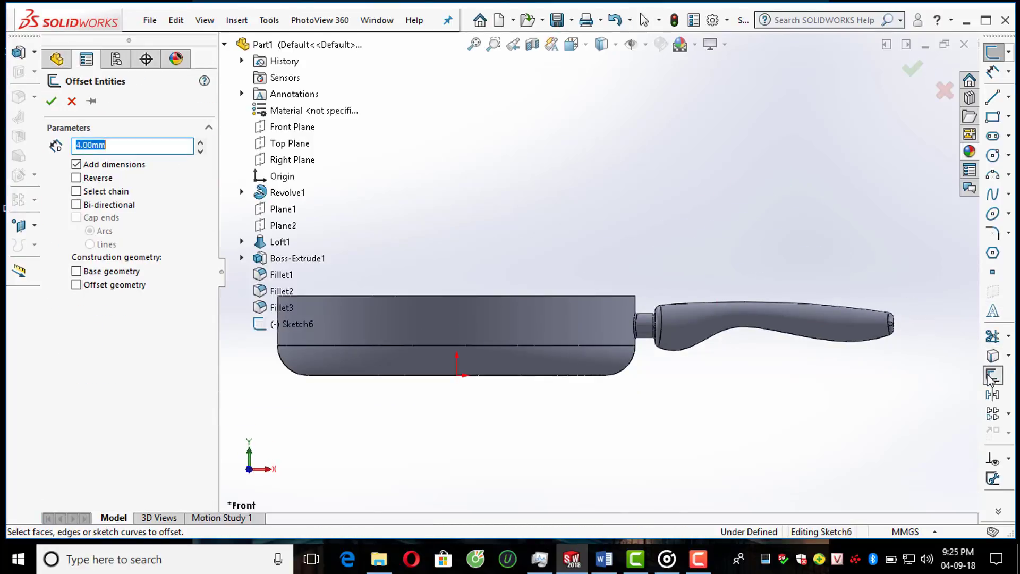
scroll(602, 361, down, 3)
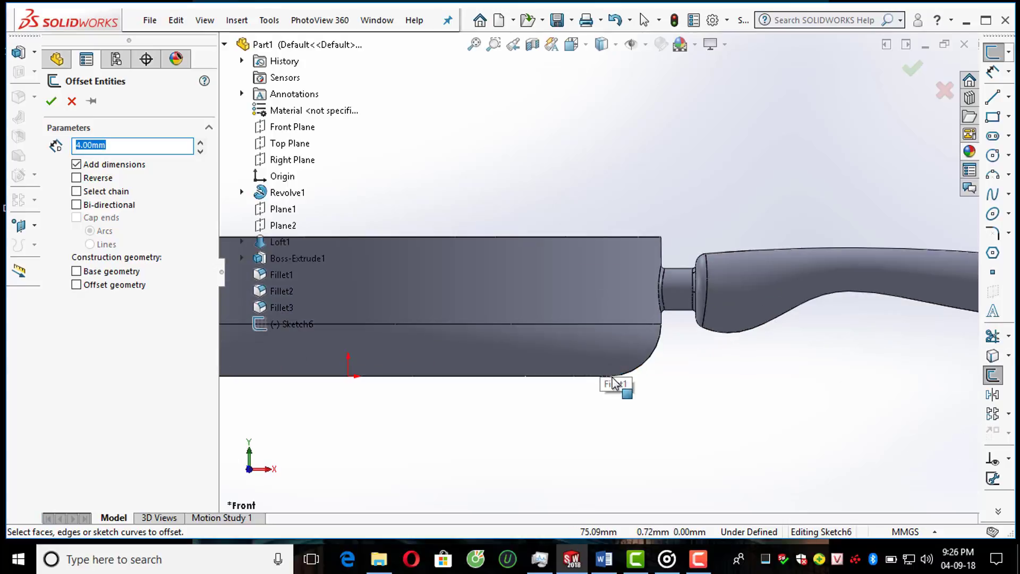
click(584, 376)
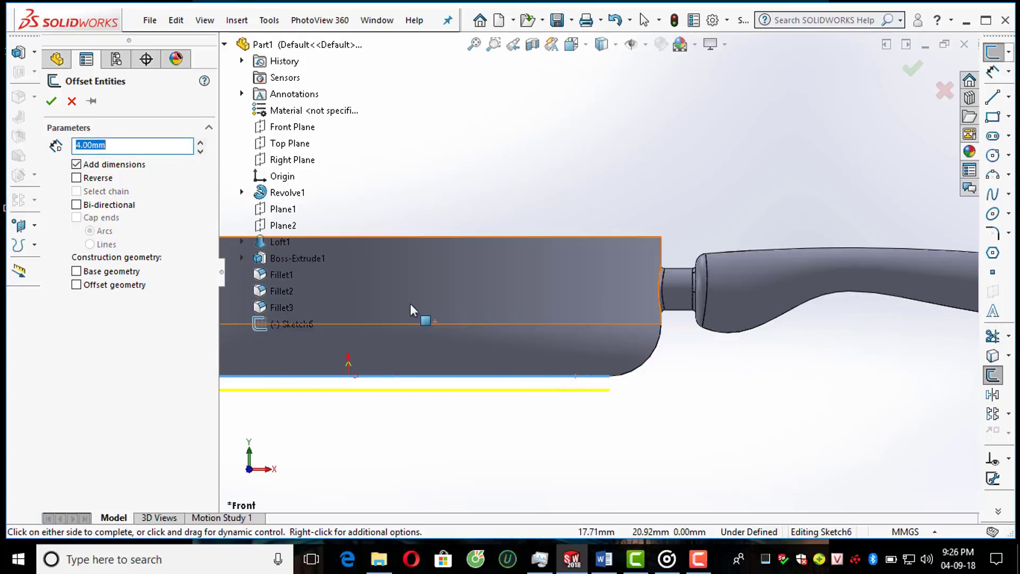
click(643, 365)
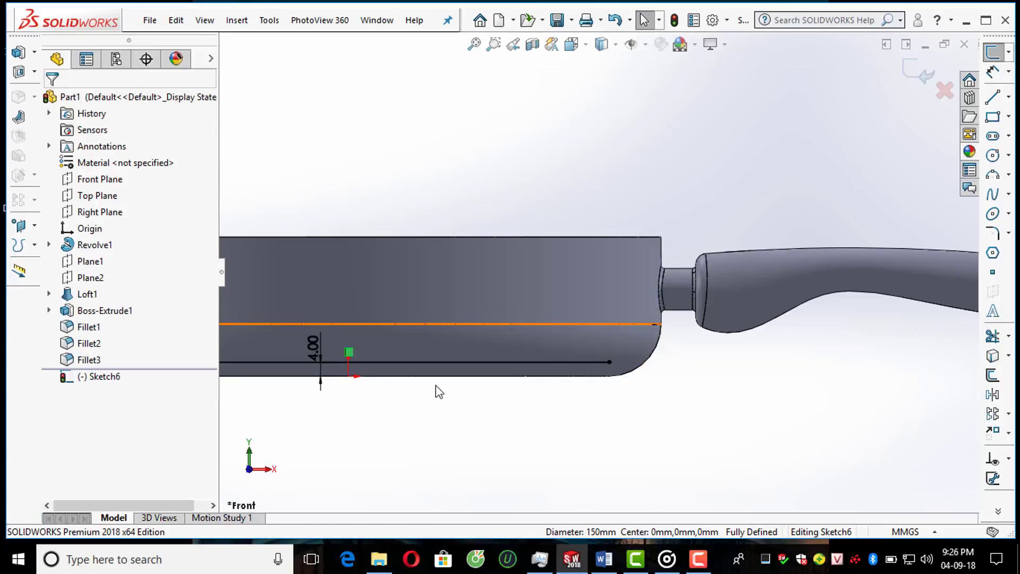
key(ctrl+z)
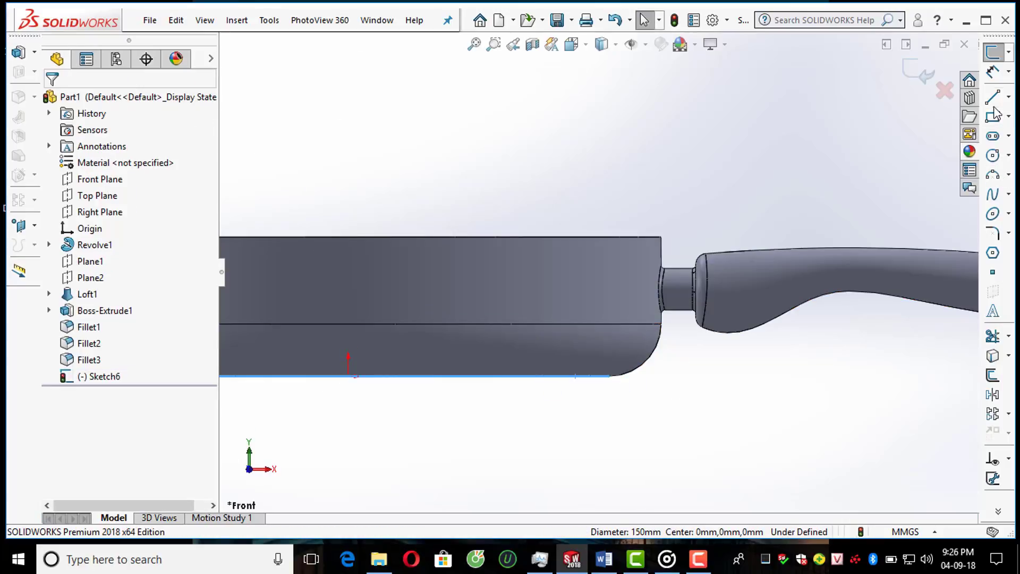
Step: Offset the disc's bottom edge together with its rounded corner edge 2 mm inward, reversing the offset direction
click(993, 375)
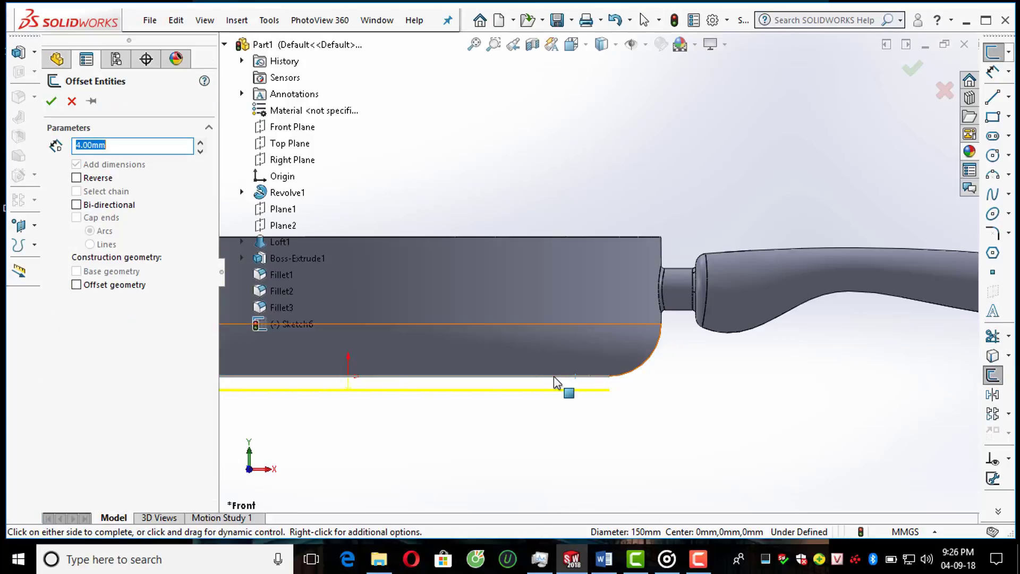
click(633, 376)
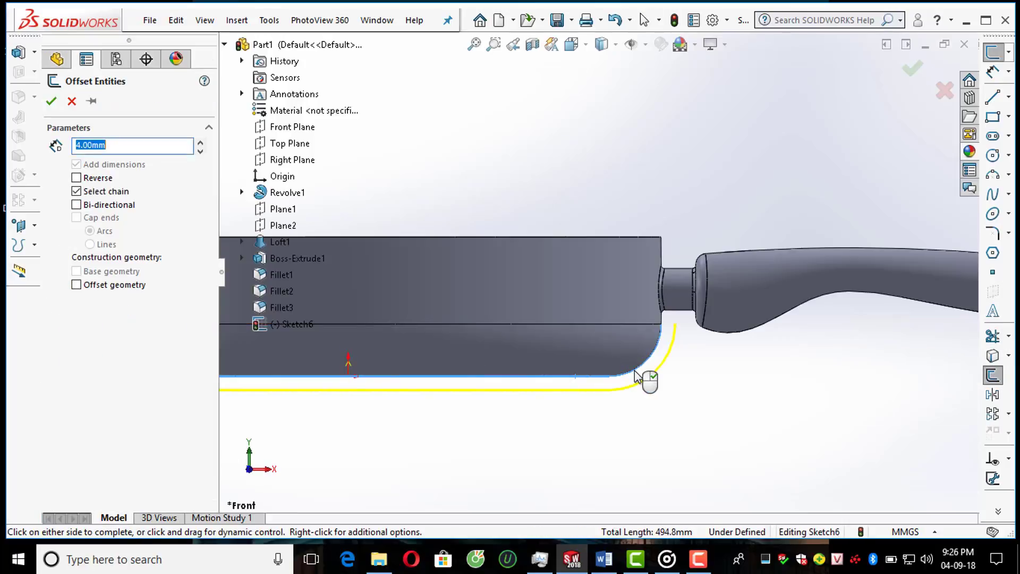
click(88, 177)
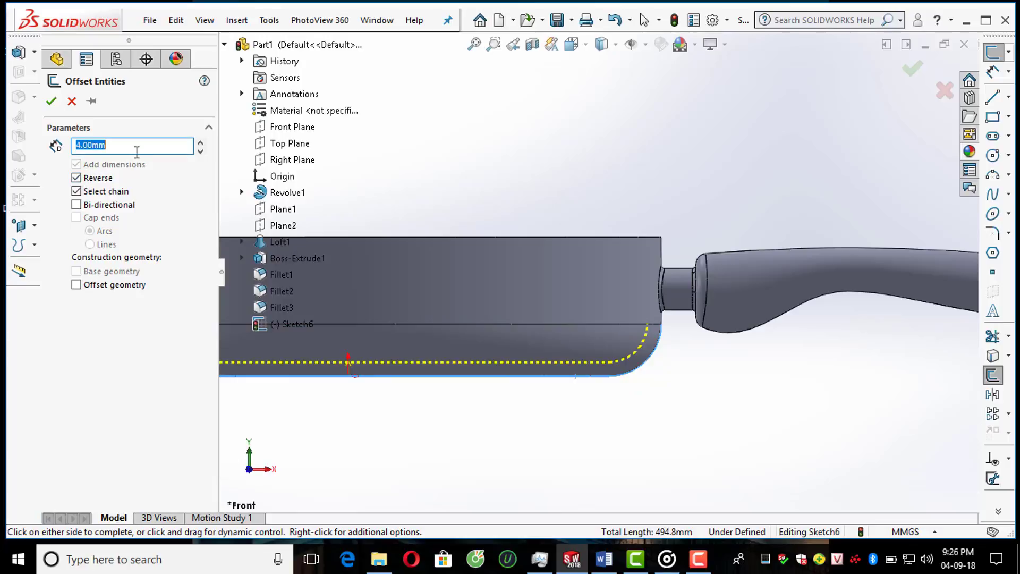
text(2)
key(Return)
click(728, 116)
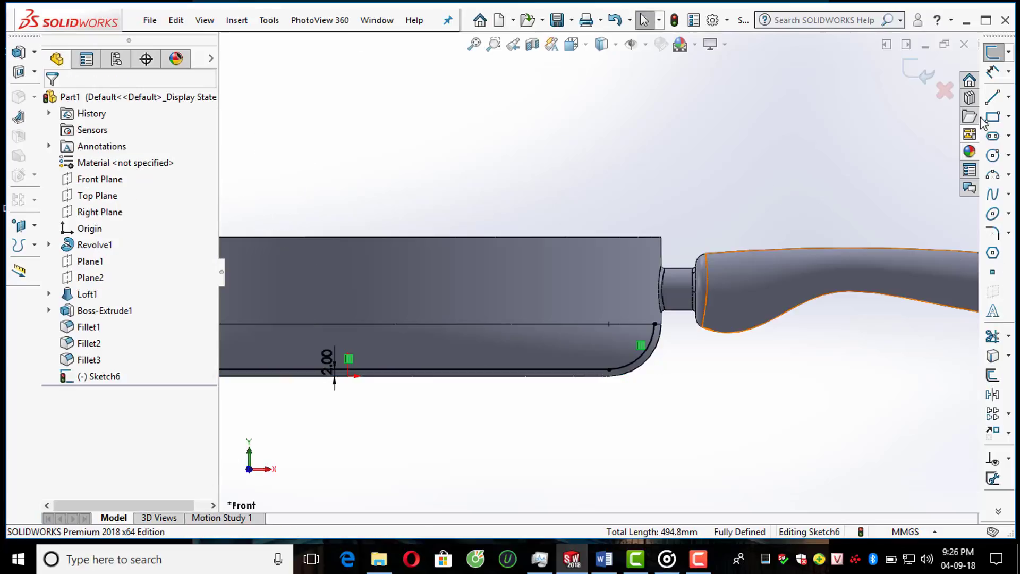
Step: Sketch connected lines from the offset arc's end vertically above the disc, horizontally to the centre axis, and down that axis towards the origin
click(992, 96)
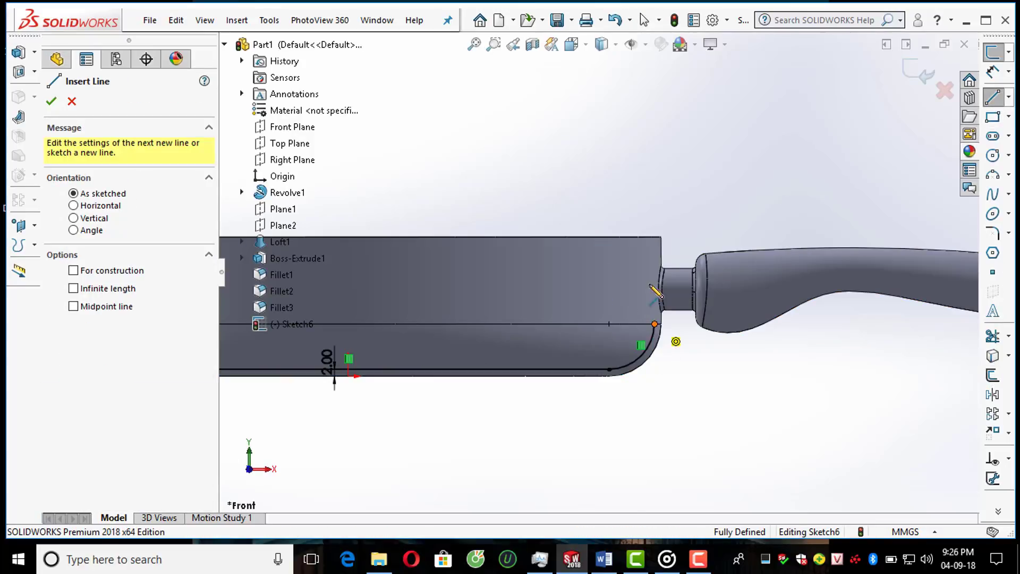
click(654, 324)
click(654, 110)
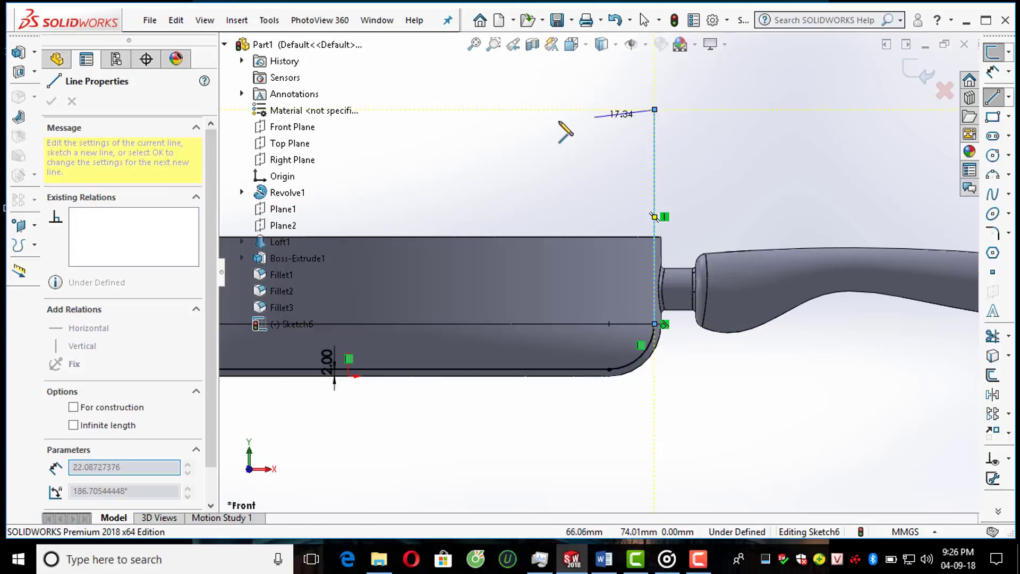
key(f)
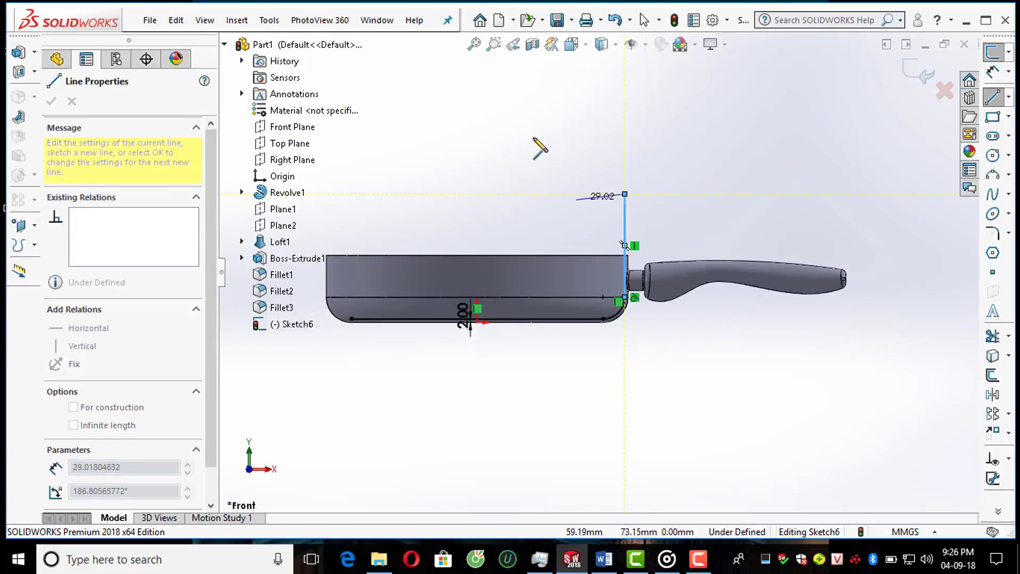
click(478, 195)
scroll(528, 296, down, 5)
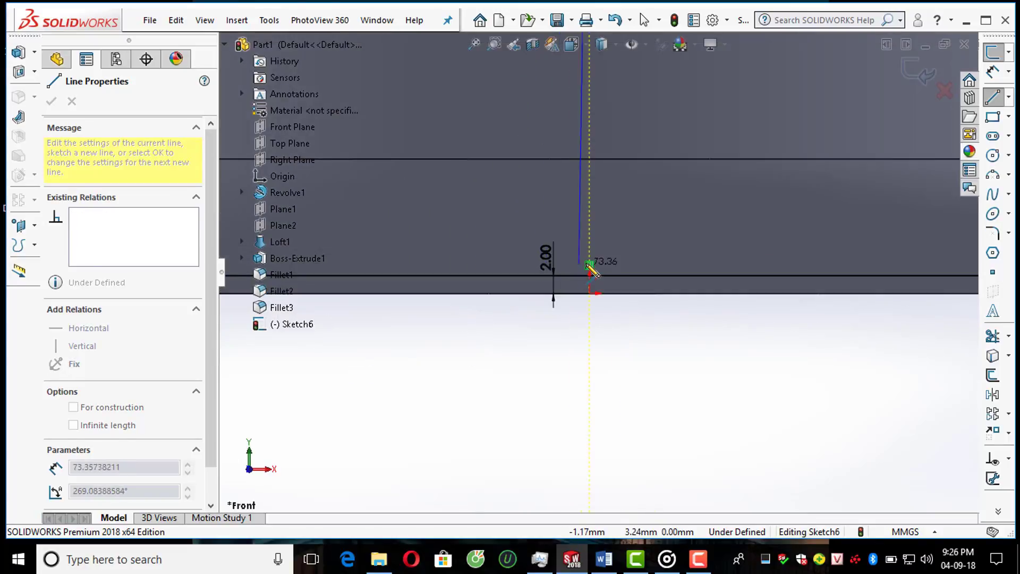
click(589, 266)
key(Escape)
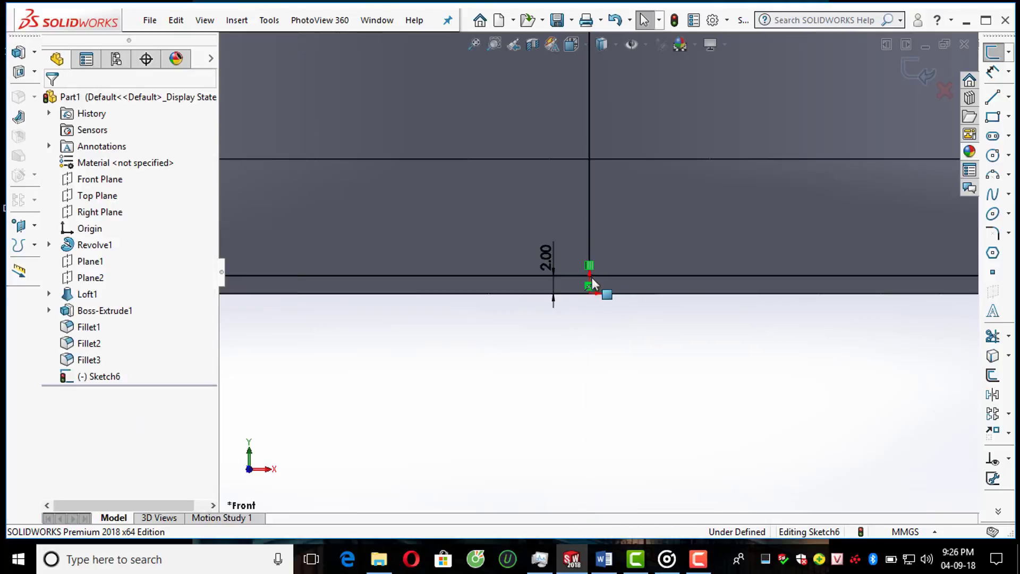
Step: Trim away the part of the offset bottom line that extends past the centre axis on the side opposite the handle
scroll(593, 283, up, 3)
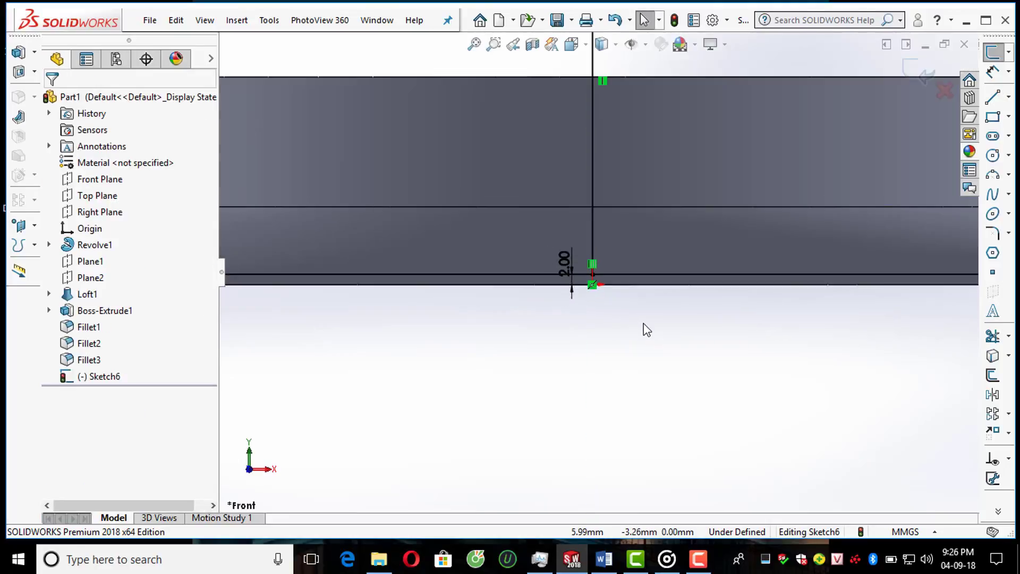
click(992, 335)
drag(506, 226, 486, 325)
scroll(483, 324, up, 3)
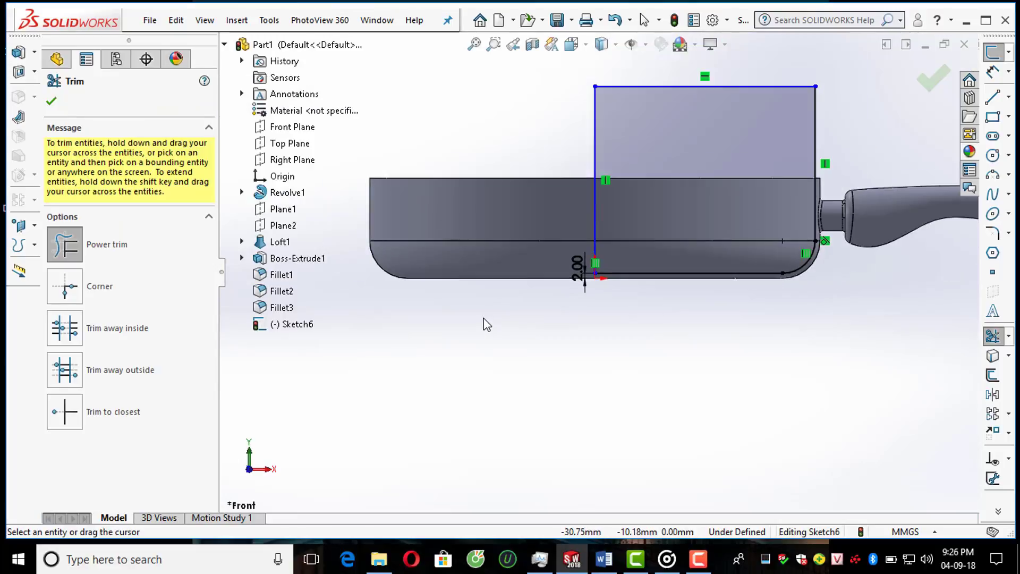
click(934, 77)
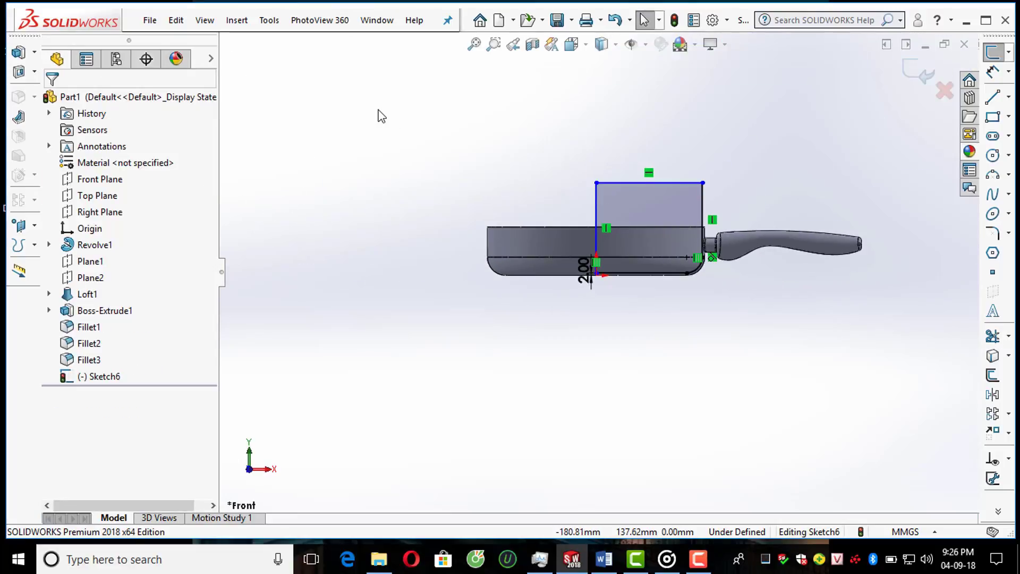
Step: Revolve-cut the closed inner profile 360 degrees about its vertical centre line to hollow out the pan
click(33, 71)
click(85, 91)
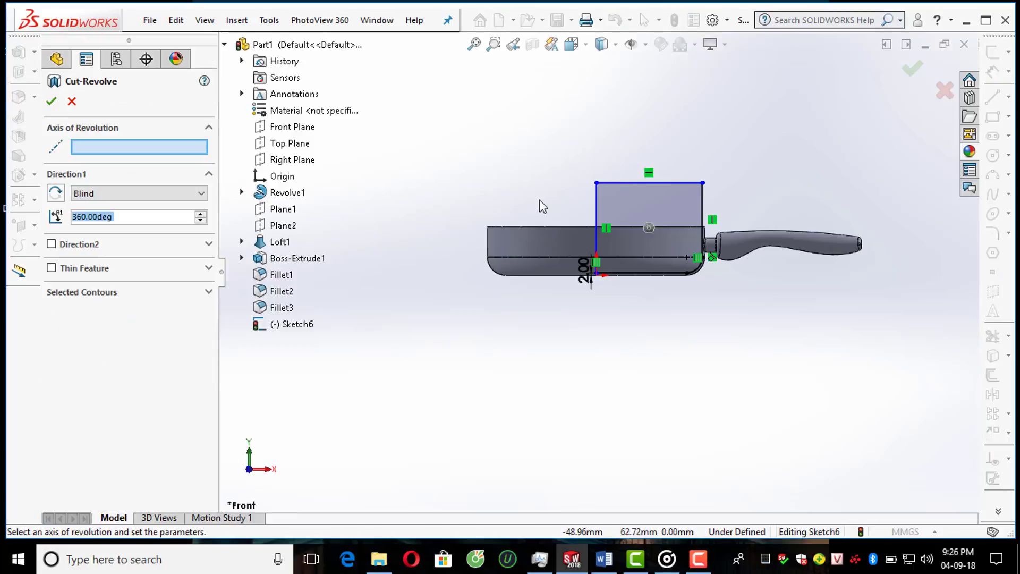
click(596, 215)
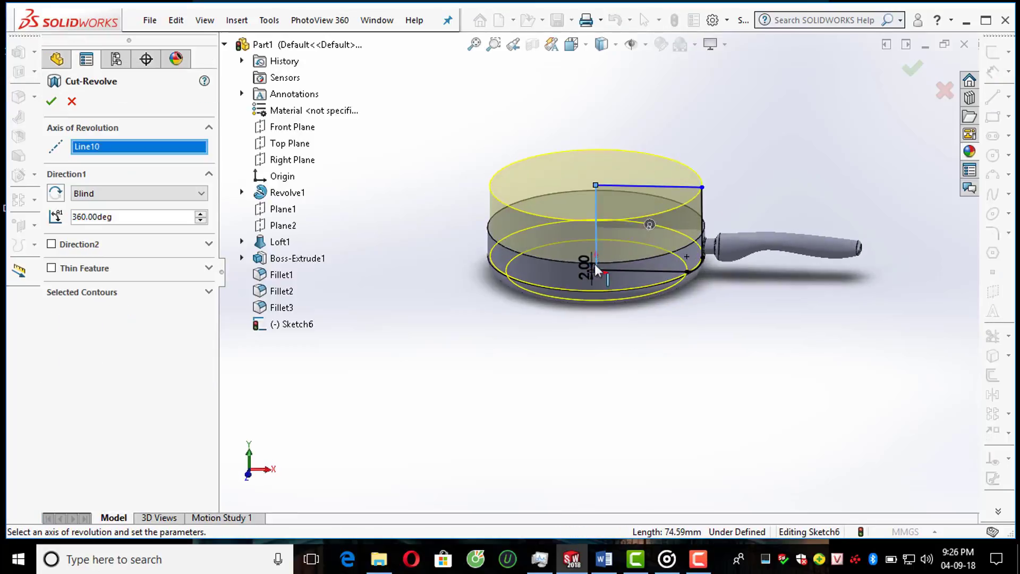
click(911, 76)
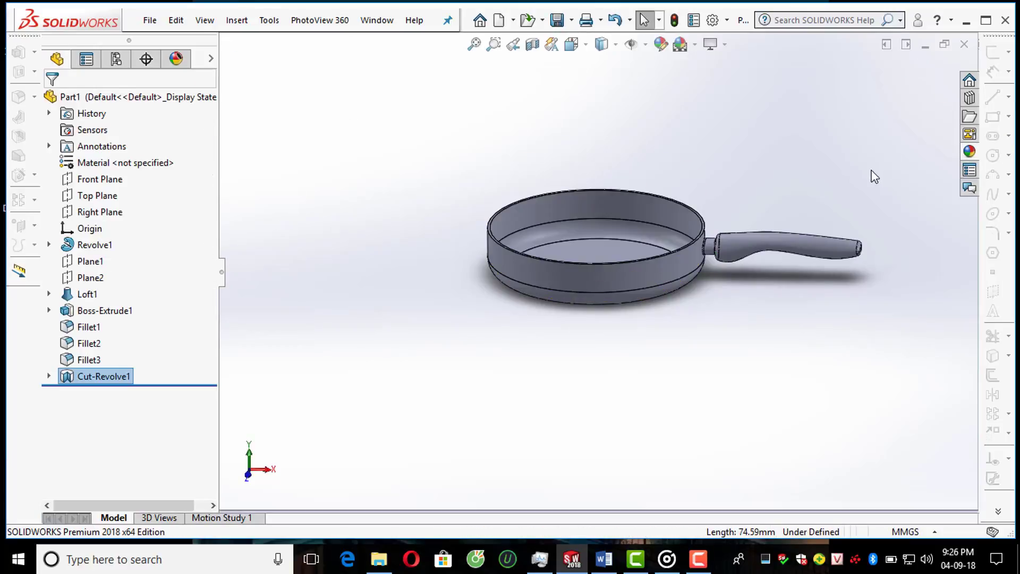
middle_drag(677, 296, 611, 242)
scroll(591, 212, down, 3)
scroll(590, 212, up, 1)
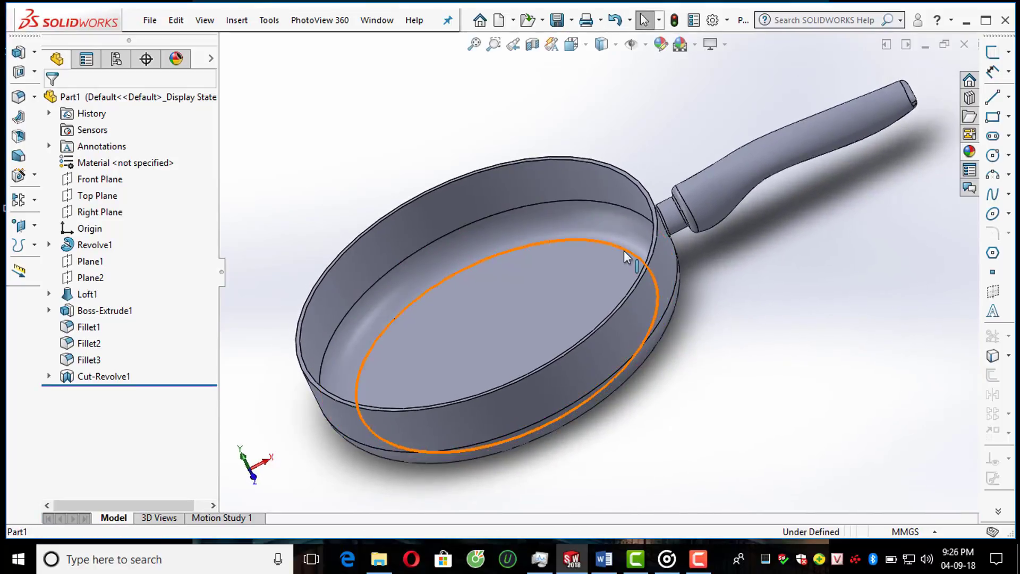
scroll(627, 258, up, 1)
scroll(627, 257, down, 1)
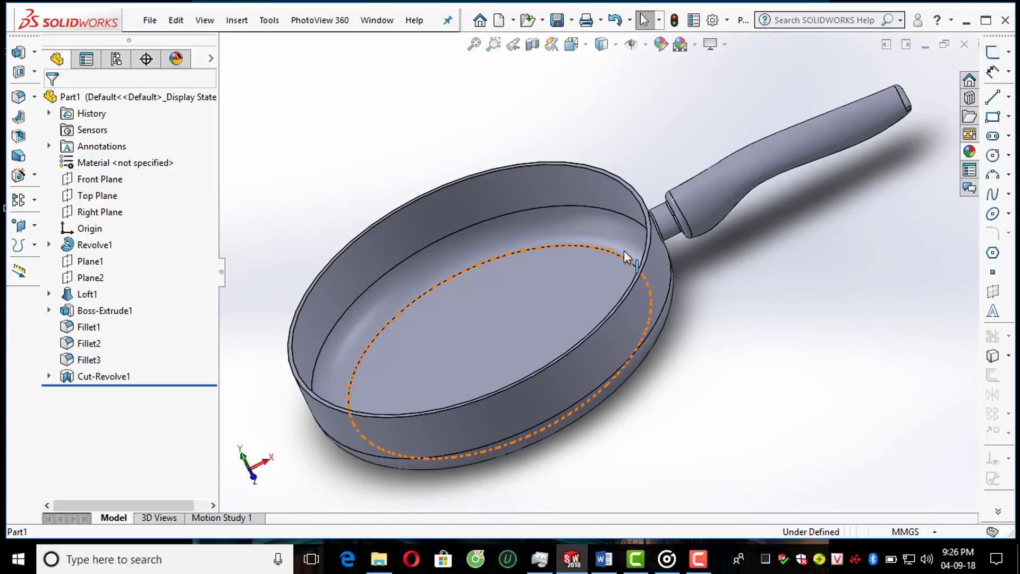